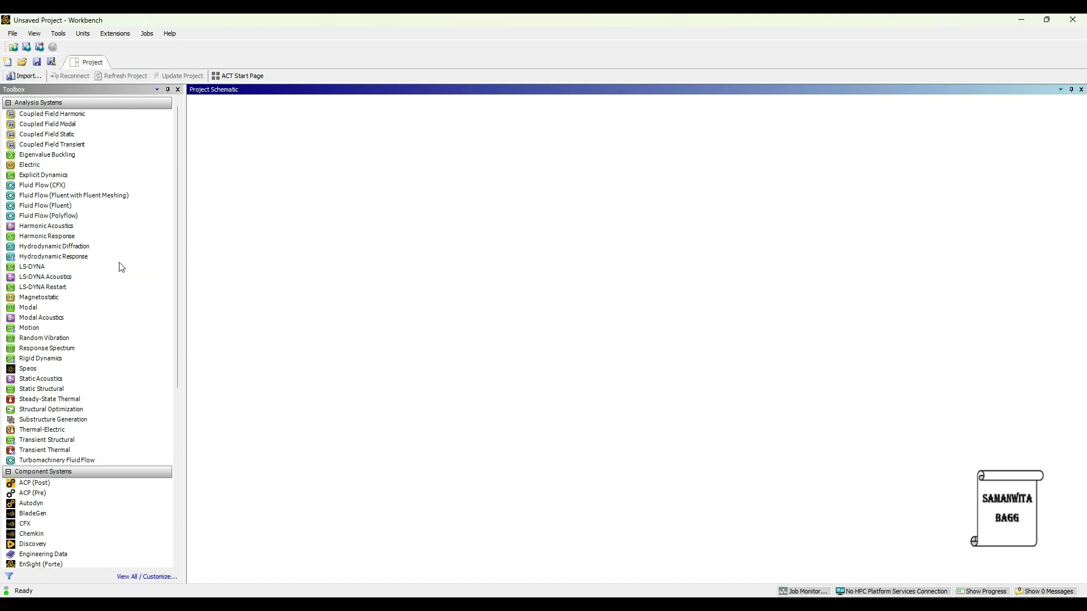
# - Add a Fluid Flow (Fluent) analysis system to the project and open its geometry in DesignModeler
pyautogui.doubleClick(68, 205)
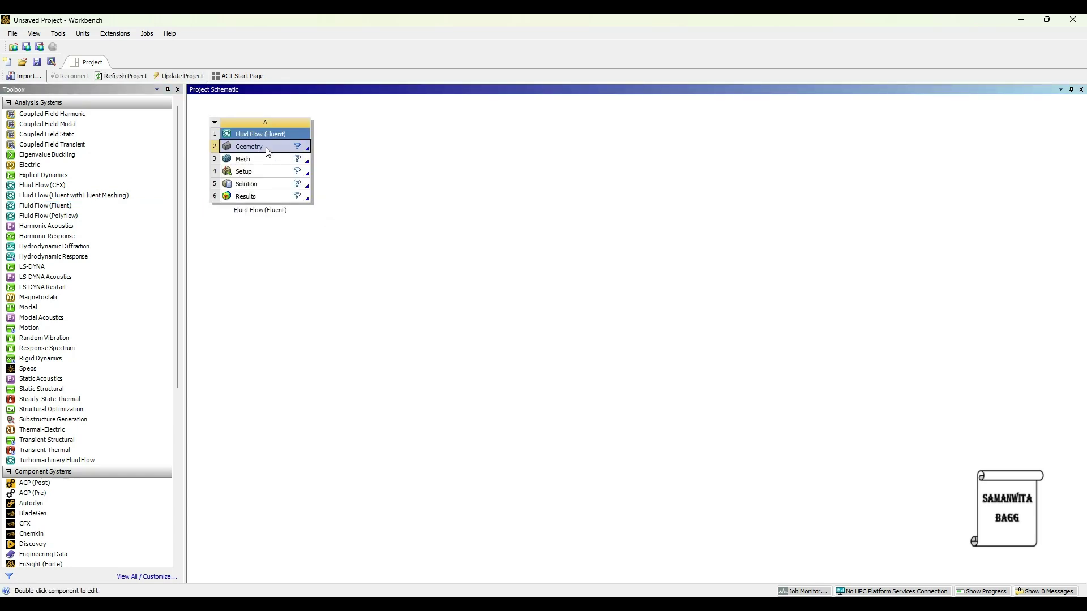
pyautogui.rightClick(267, 151)
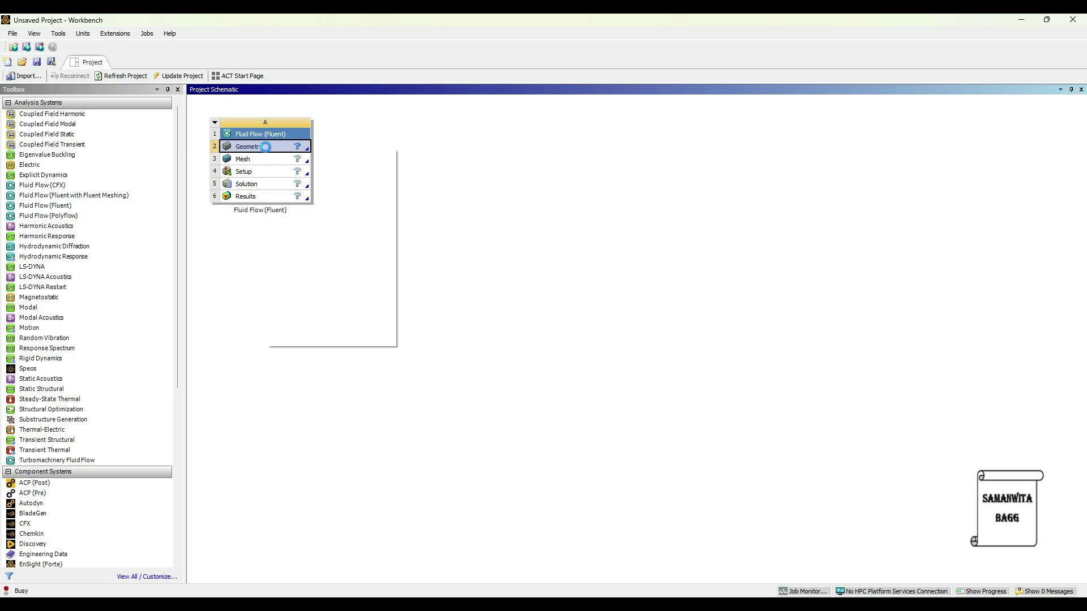
pyautogui.click(295, 179)
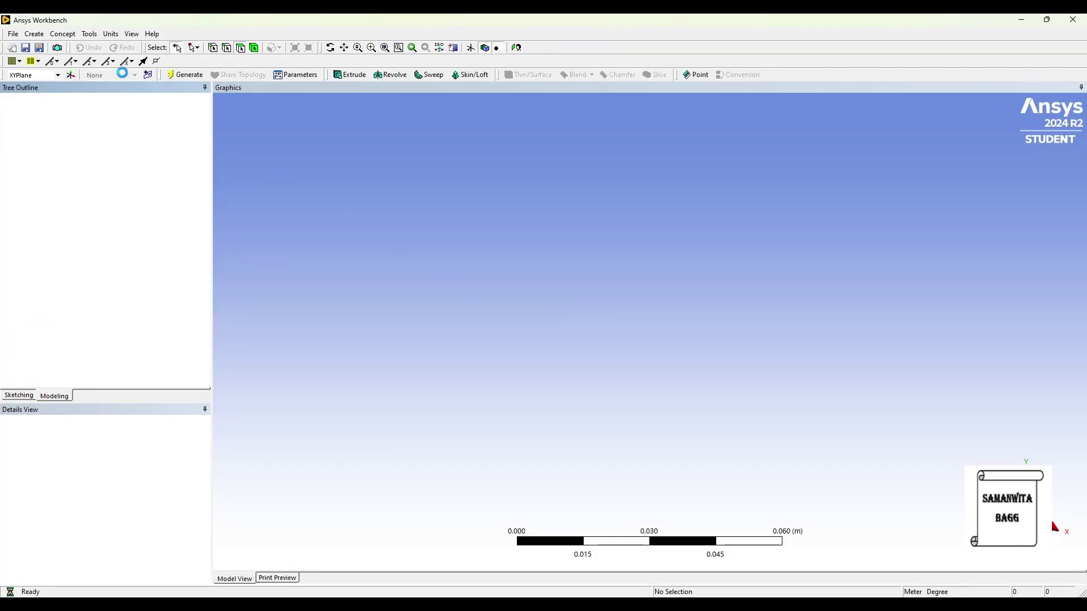
# - Set the length unit to millimetres and look straight at the XY plane
pyautogui.click(110, 34)
pyautogui.click(124, 68)
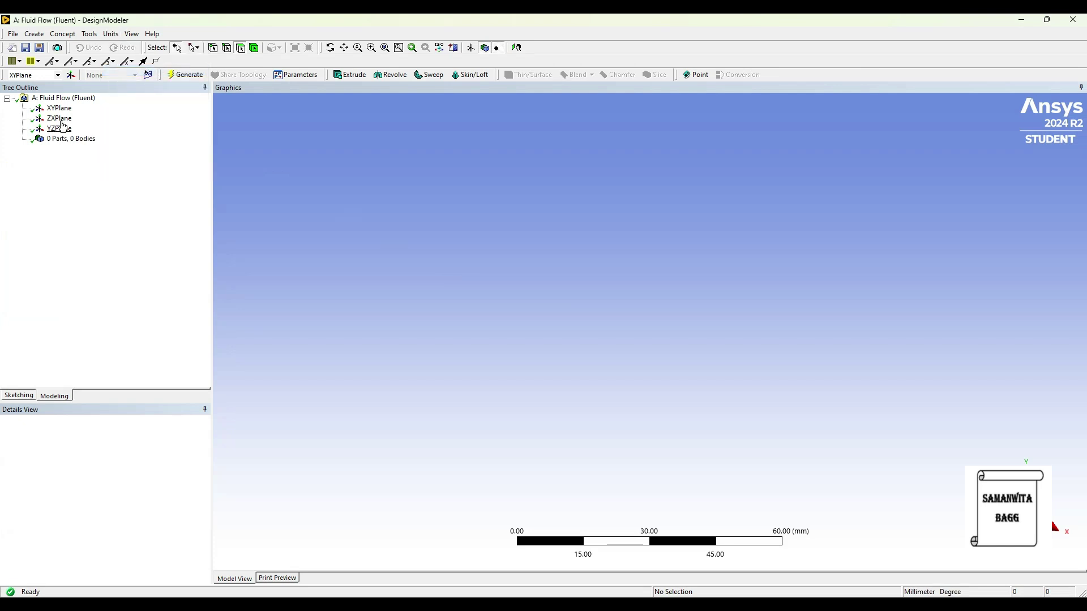
pyautogui.click(60, 108)
pyautogui.click(512, 48)
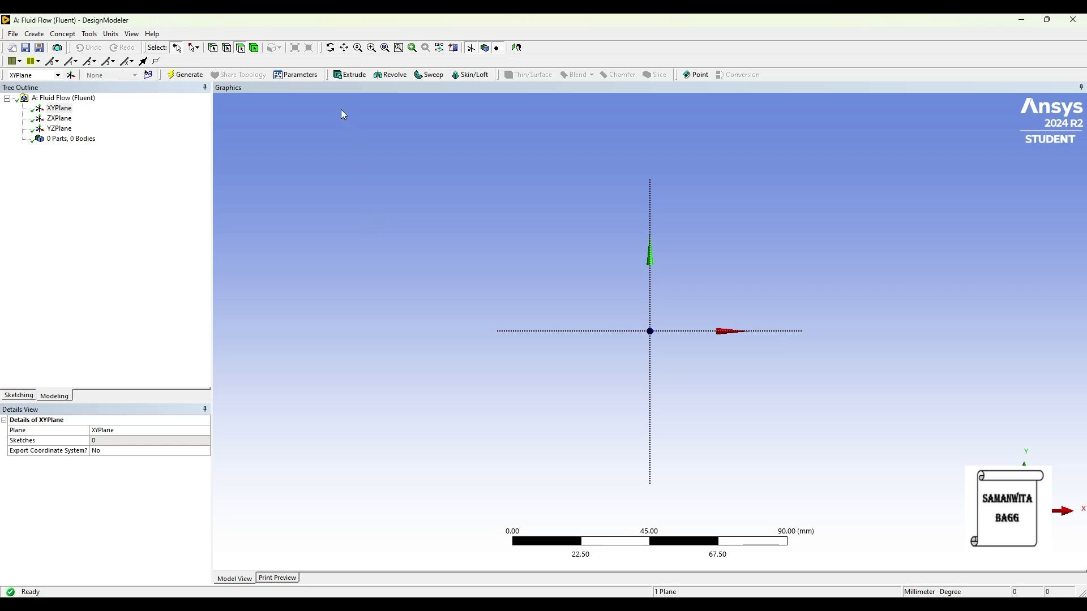
# - Generate construction points on the XY plane from the coordinates file naca 4412.txt on the Desktop
pyautogui.click(686, 76)
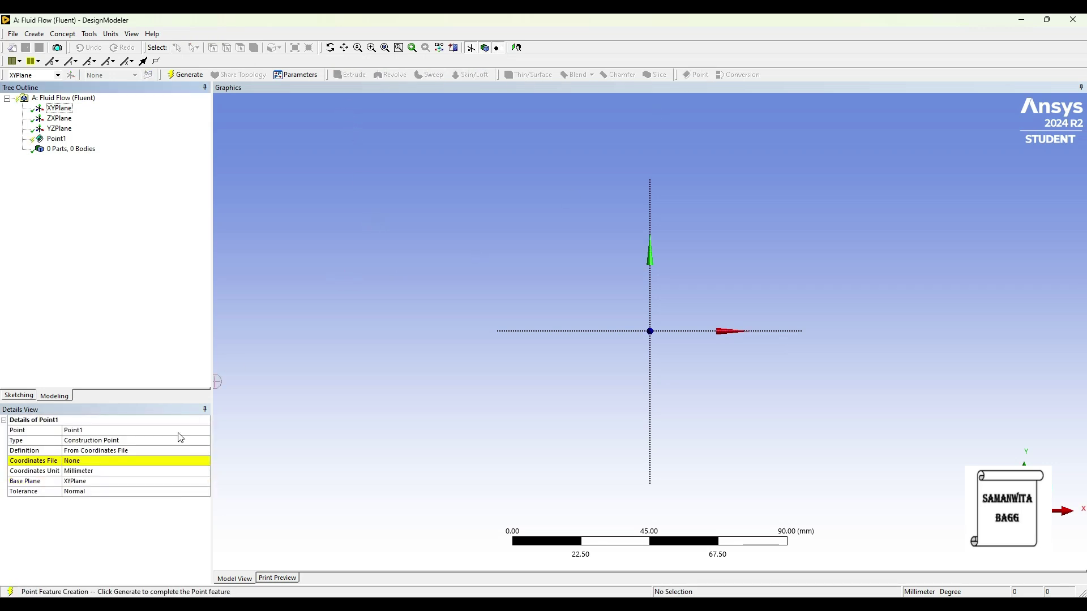
pyautogui.click(104, 461)
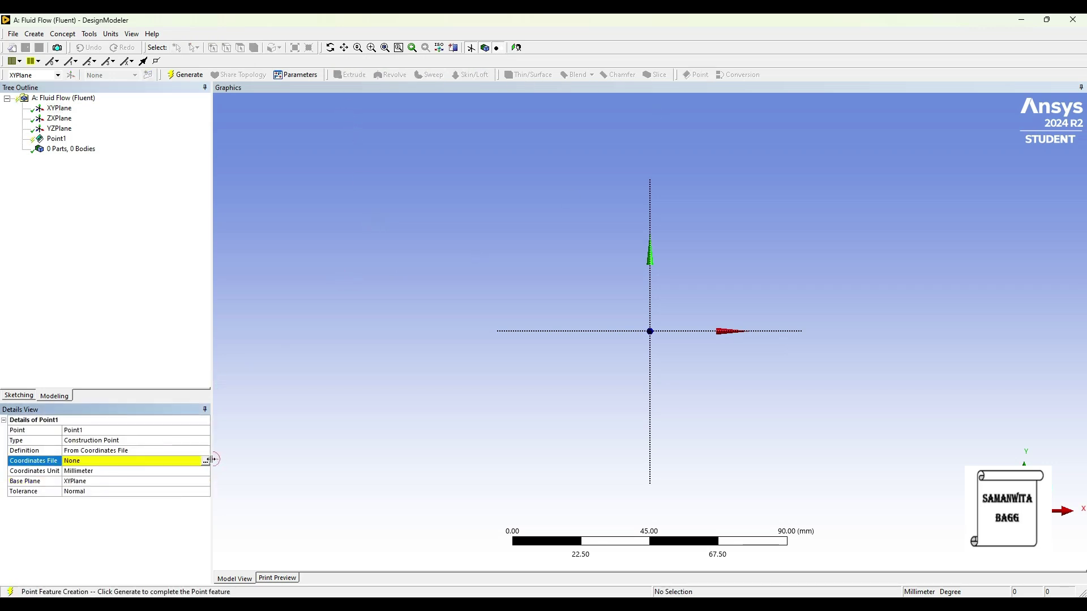
pyautogui.click(205, 461)
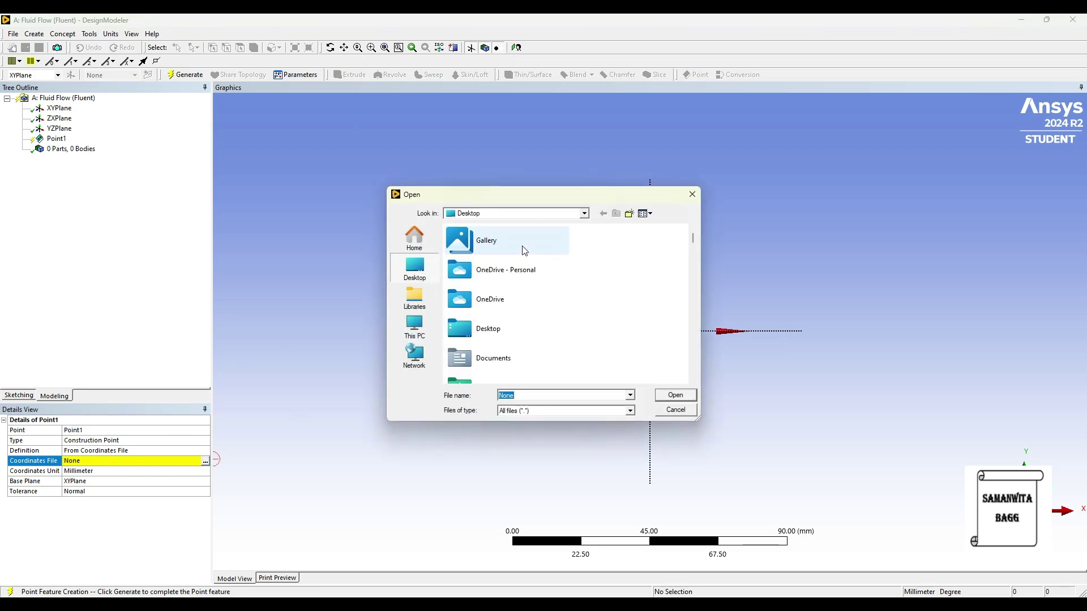
pyautogui.scroll(-10, 521, 272)
pyautogui.click(499, 314)
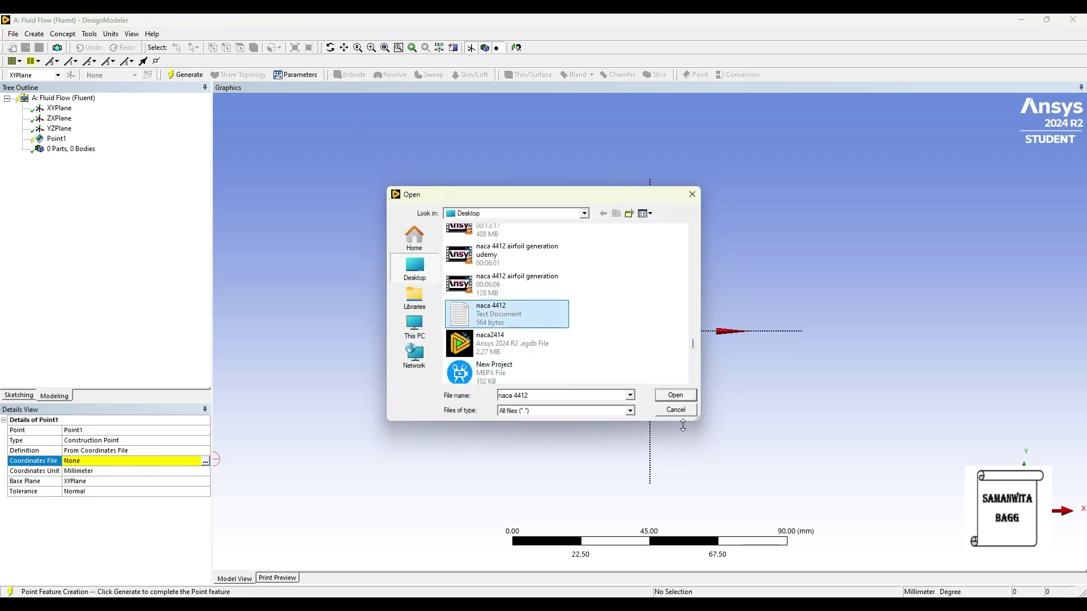
pyautogui.click(673, 395)
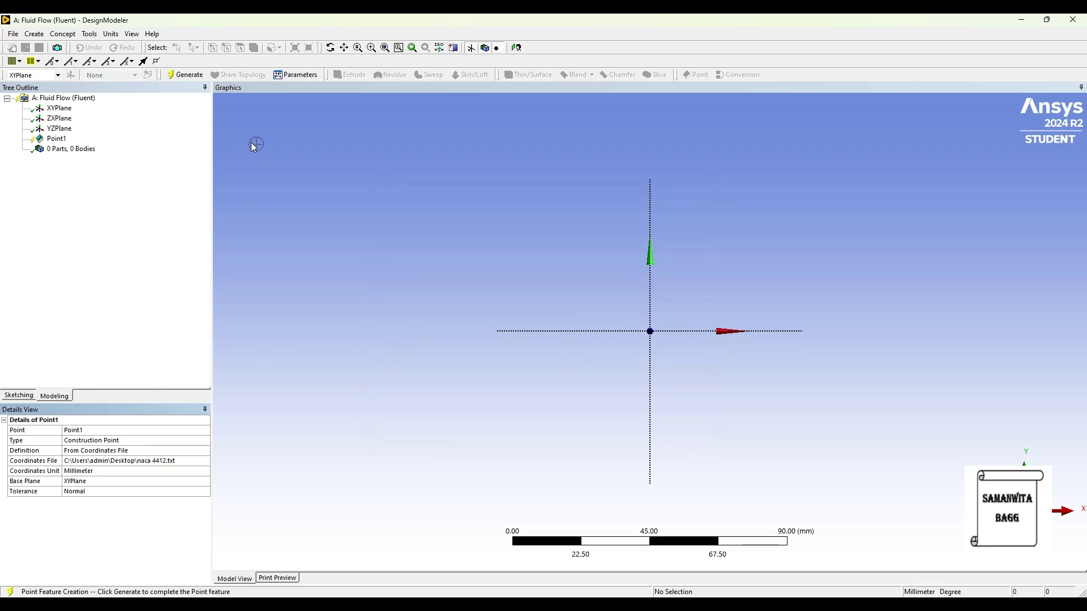
pyautogui.click(202, 76)
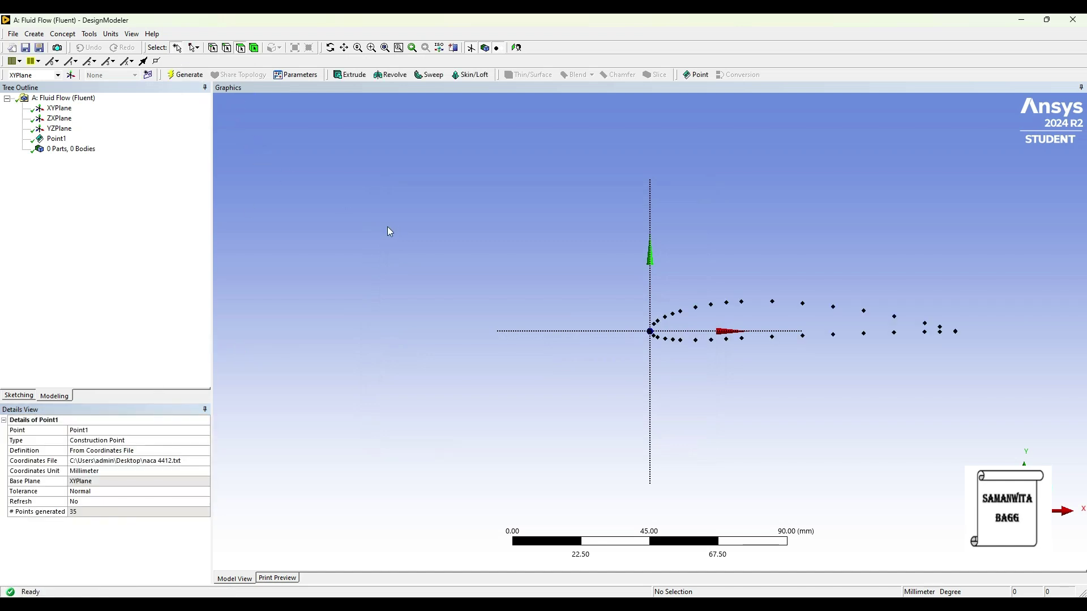
# - Start a 3D curve feature and set its definition to Point Selection
pyautogui.scroll(4, 849, 345)
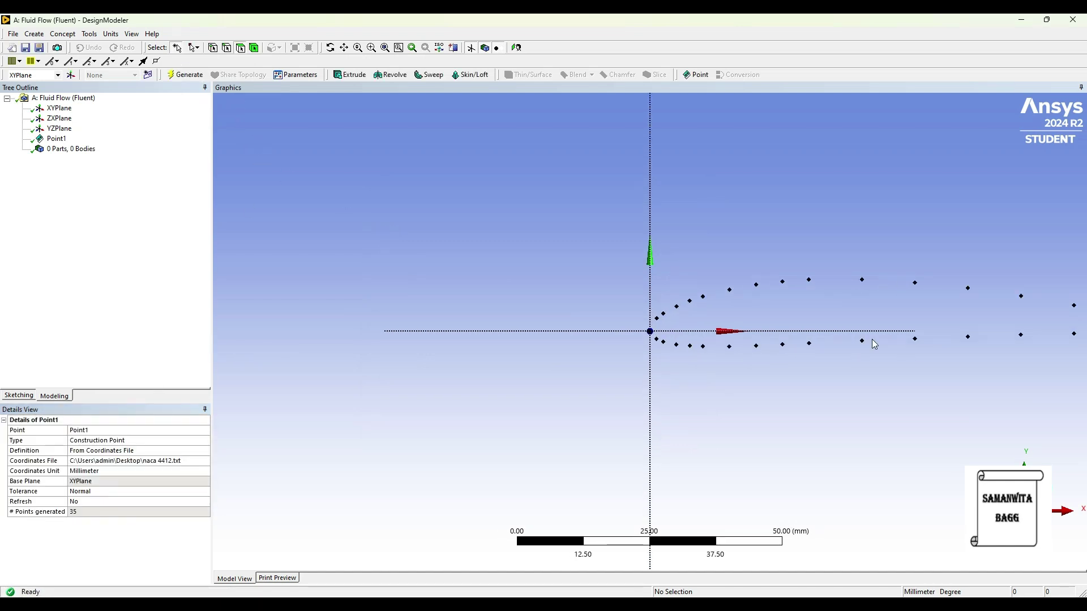
pyautogui.keyDown('ctrl'); pyautogui.moveTo(824, 341); pyautogui.dragTo(567, 335, button='middle'); pyautogui.keyUp('ctrl')
pyautogui.scroll(1, 809, 355)
pyautogui.scroll(1, 808, 355)
pyautogui.scroll(1, 924, 359)
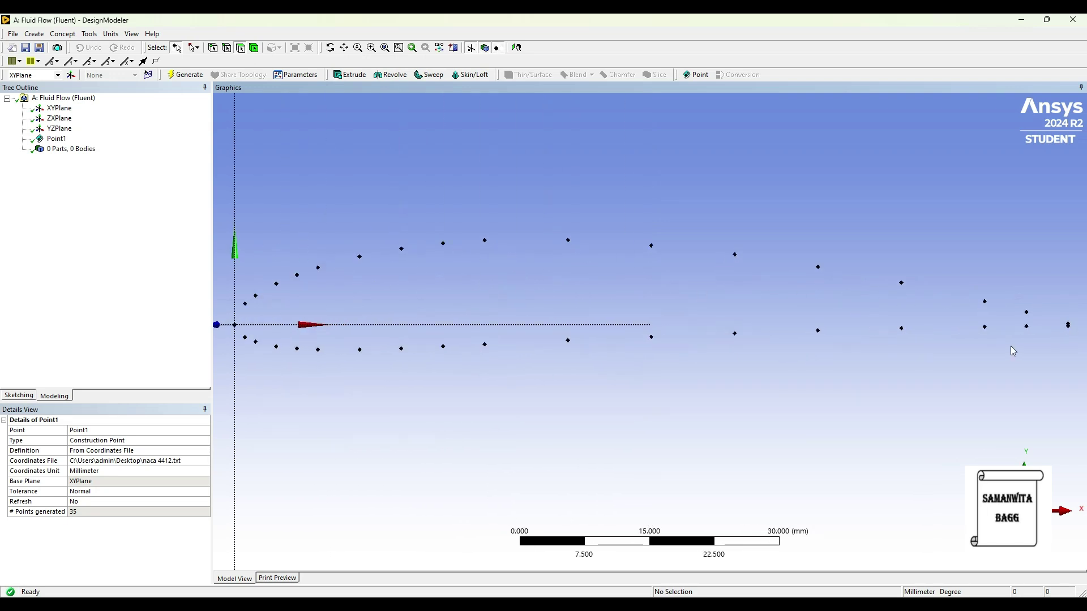
pyautogui.click(63, 34)
pyautogui.click(77, 81)
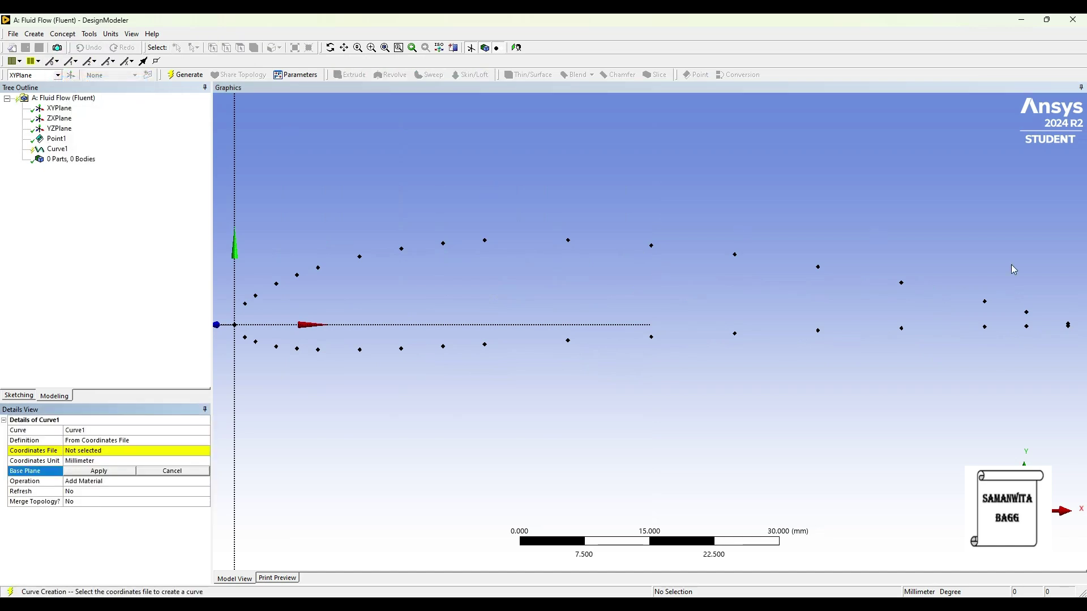
pyautogui.click(96, 440)
pyautogui.click(97, 452)
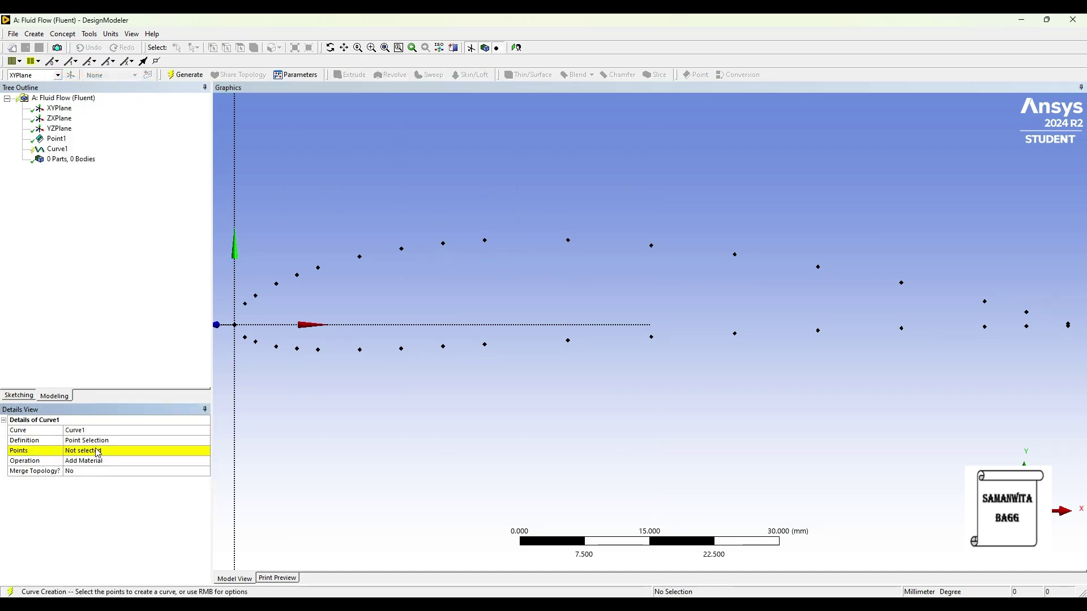
pyautogui.click(72, 450)
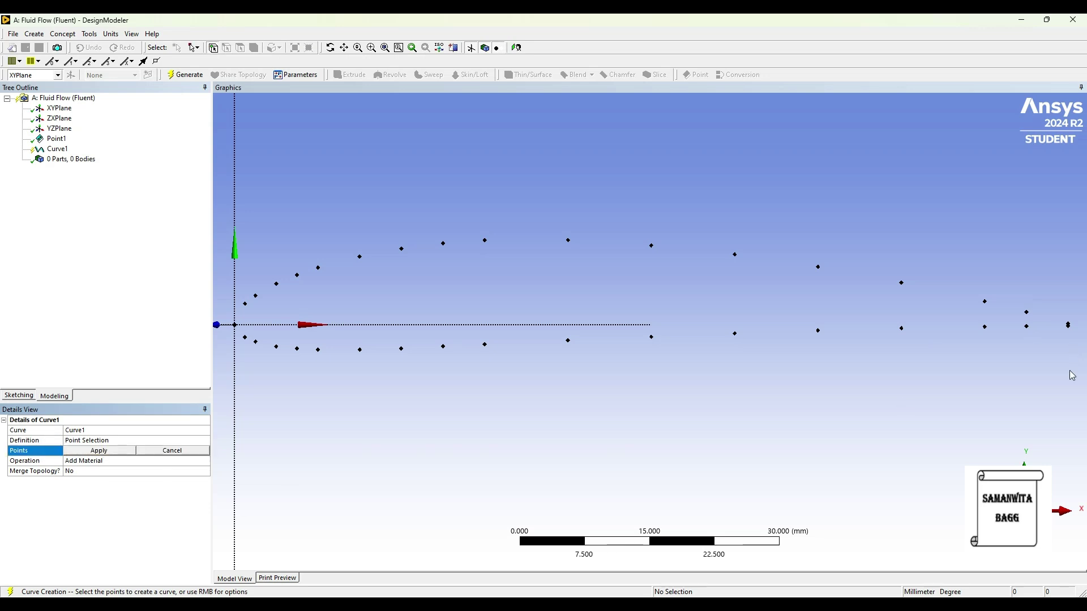
# - Pick the airfoil points in order for the curve, from the upper trailing-edge point forward along the upper surface and around the nose
pyautogui.click(1069, 325)
pyautogui.keyDown('ctrl'); pyautogui.click(1027, 312); pyautogui.keyUp('ctrl')
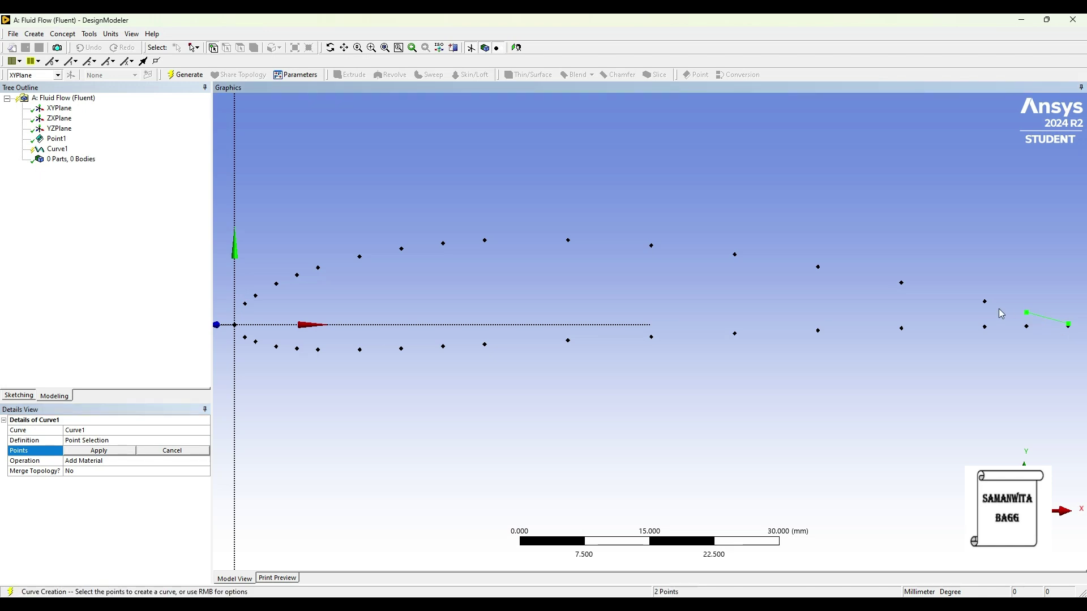
pyautogui.keyDown('ctrl'); pyautogui.click(985, 302); pyautogui.keyUp('ctrl')
pyautogui.keyDown('ctrl'); pyautogui.click(902, 283); pyautogui.keyUp('ctrl')
pyautogui.keyDown('ctrl'); pyautogui.click(818, 268); pyautogui.keyUp('ctrl')
pyautogui.keyDown('ctrl'); pyautogui.click(734, 255); pyautogui.keyUp('ctrl')
pyautogui.keyDown('ctrl'); pyautogui.click(651, 245); pyautogui.keyUp('ctrl')
pyautogui.keyDown('ctrl'); pyautogui.click(567, 240); pyautogui.keyUp('ctrl')
pyautogui.keyDown('ctrl'); pyautogui.click(485, 240); pyautogui.keyUp('ctrl')
pyautogui.keyDown('ctrl'); pyautogui.click(443, 244); pyautogui.keyUp('ctrl')
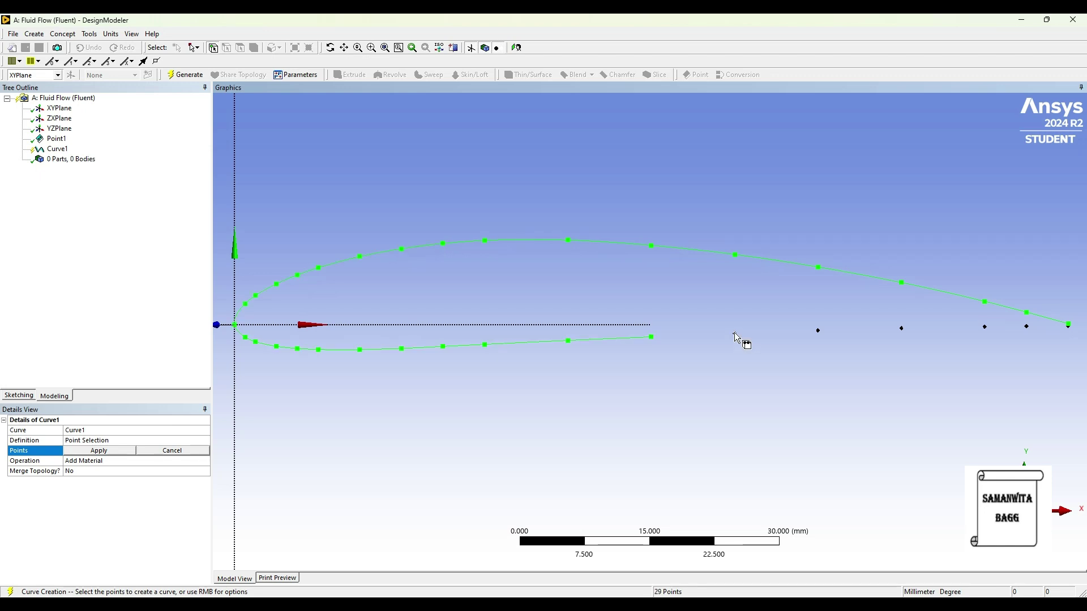
# - Add the remaining lower-surface points up to the one before the trailing edge, leaving out the lower trailing-edge point, and generate the curve
pyautogui.keyDown('ctrl'); pyautogui.click(735, 333); pyautogui.keyUp('ctrl')
pyautogui.keyDown('ctrl'); pyautogui.click(818, 330); pyautogui.keyUp('ctrl')
pyautogui.keyDown('ctrl'); pyautogui.click(901, 328); pyautogui.keyUp('ctrl')
pyautogui.keyDown('ctrl'); pyautogui.click(984, 327); pyautogui.keyUp('ctrl')
pyautogui.keyDown('ctrl'); pyautogui.click(1026, 327); pyautogui.keyUp('ctrl')
pyautogui.scroll(2, 985, 351)
pyautogui.keyDown('ctrl'); pyautogui.moveTo(985, 352); pyautogui.dragTo(753, 355, button='middle'); pyautogui.keyUp('ctrl')
pyautogui.scroll(6, 758, 351)
pyautogui.keyDown('ctrl'); pyautogui.moveTo(840, 359); pyautogui.dragTo(684, 359, button='middle'); pyautogui.keyUp('ctrl')
pyautogui.scroll(1, 755, 363)
pyautogui.scroll(2, 756, 364)
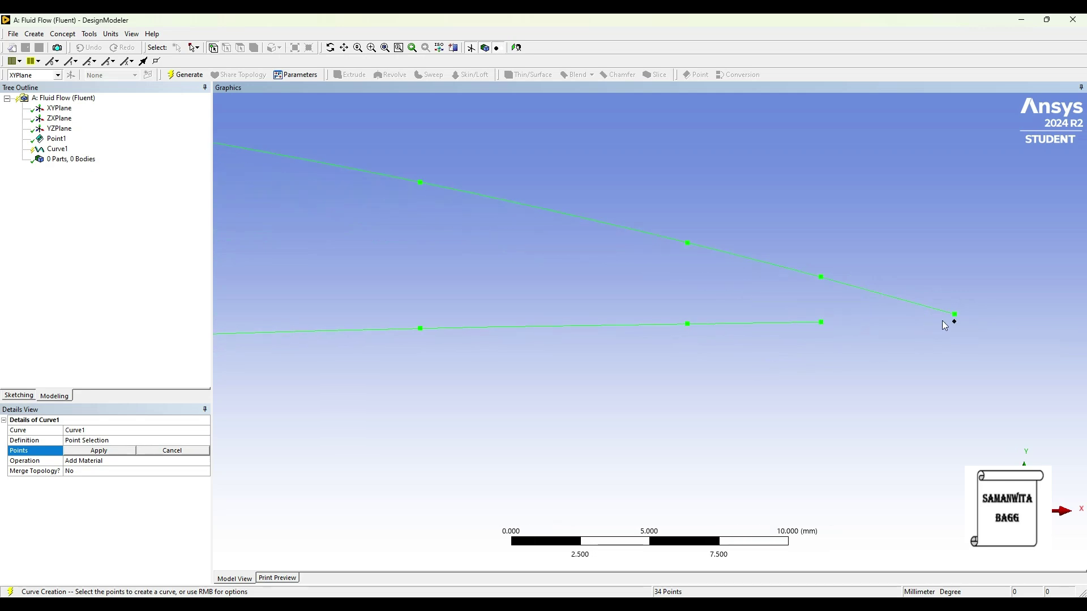
pyautogui.click(96, 455)
pyautogui.click(186, 75)
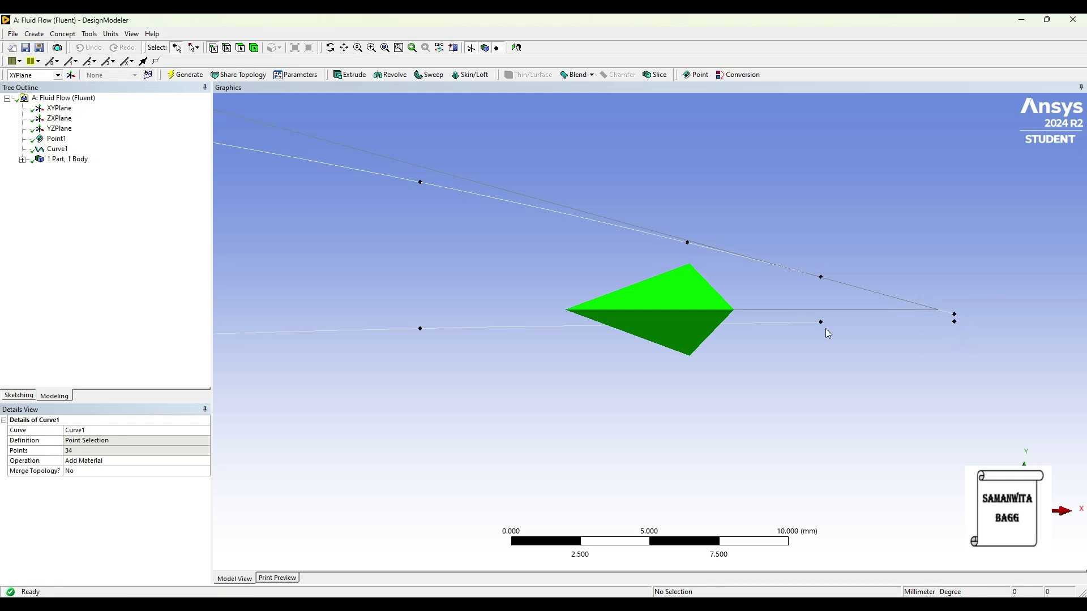
# - Generate a line from points joining the upper and lower trailing-edge points
pyautogui.click(63, 34)
pyautogui.click(85, 47)
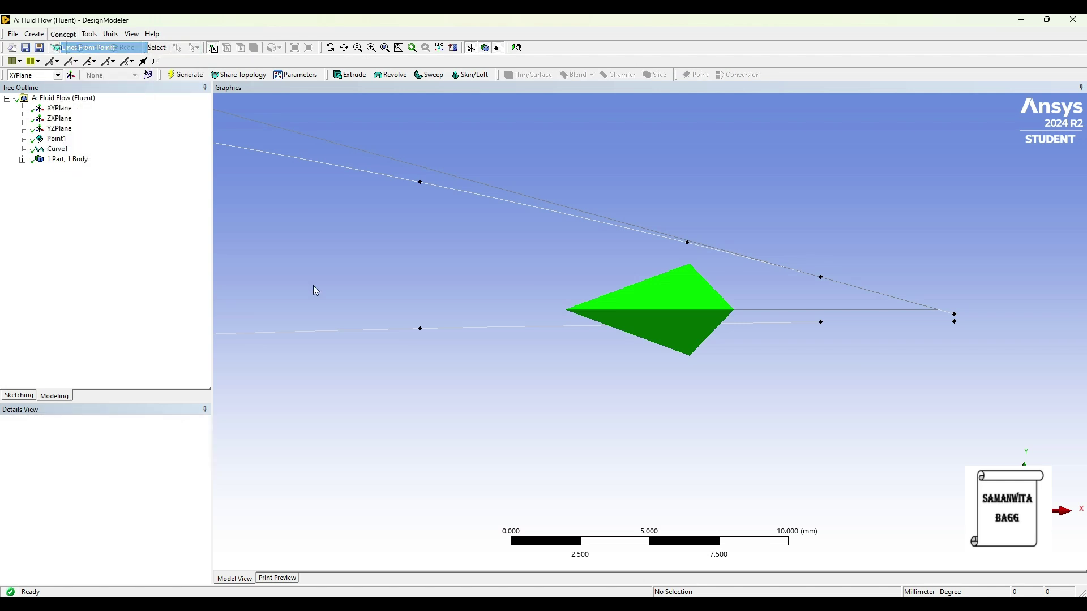
pyautogui.click(954, 315)
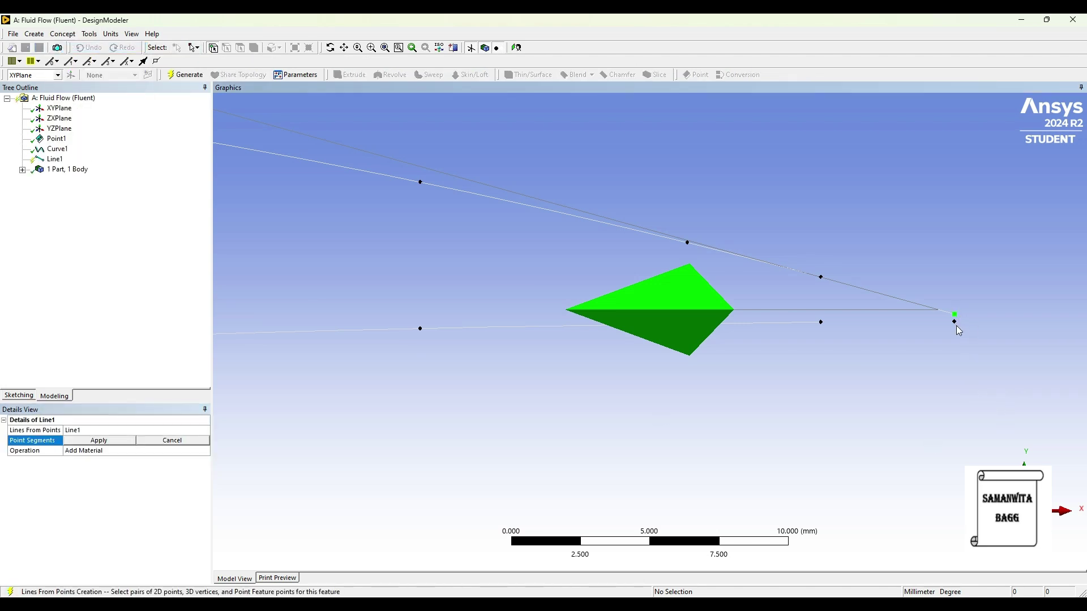
pyautogui.keyDown('ctrl'); pyautogui.click(955, 322); pyautogui.keyUp('ctrl')
pyautogui.click(105, 442)
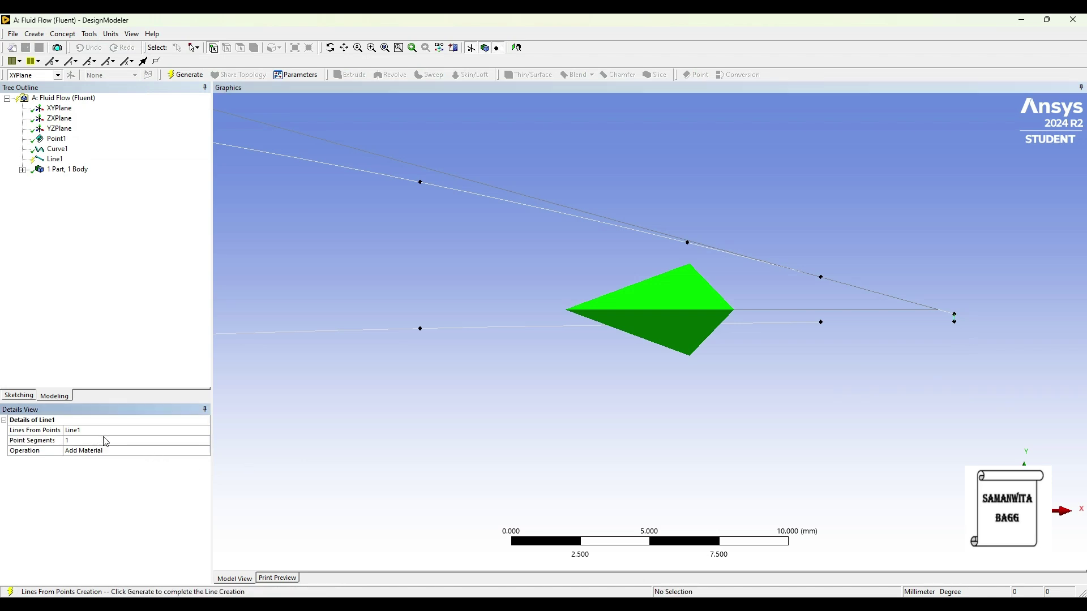
pyautogui.click(185, 74)
# - Generate a line from points joining the lower end of the airfoil curve to the lower trailing-edge point
pyautogui.click(62, 34)
pyautogui.click(77, 48)
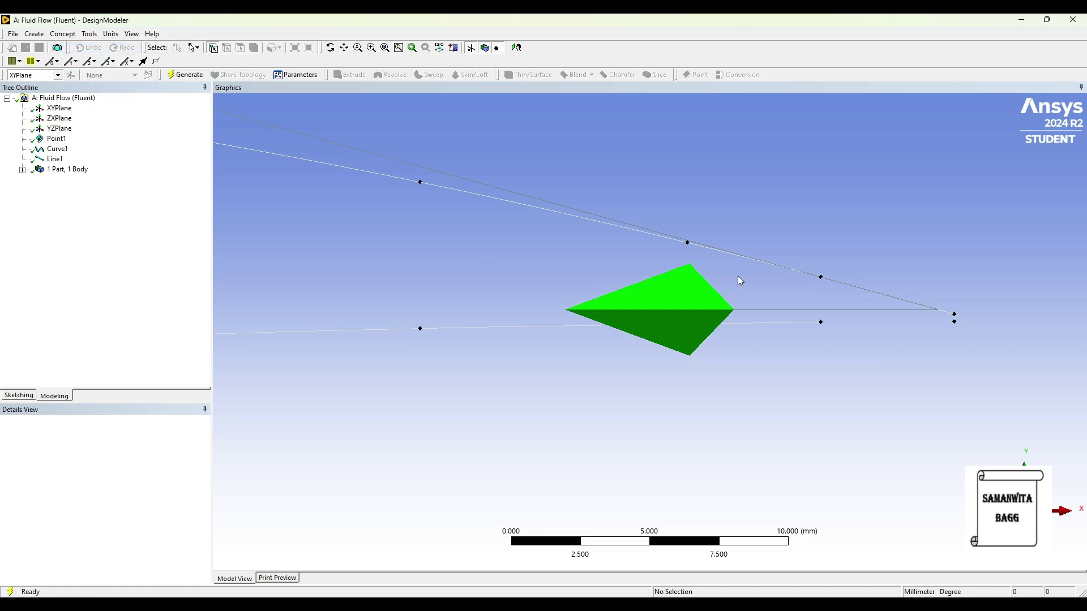
pyautogui.click(821, 322)
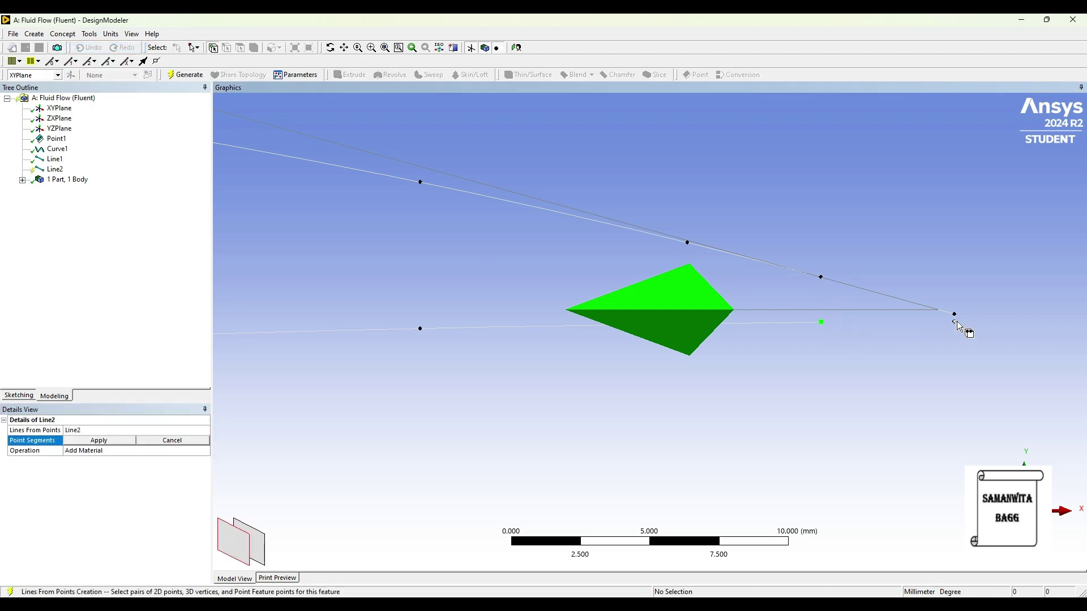
pyautogui.click(955, 321)
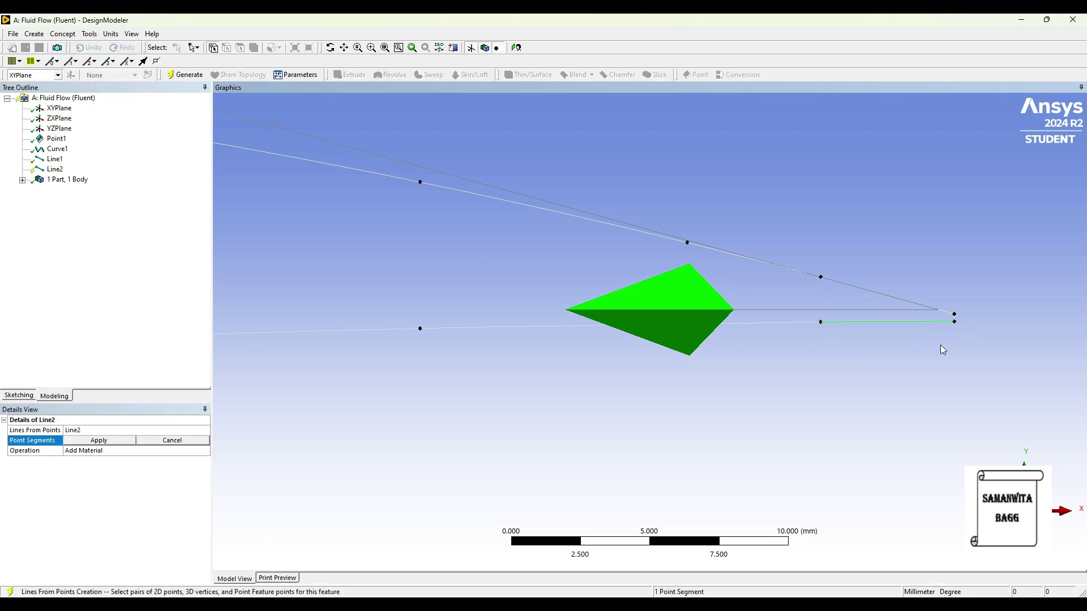
pyautogui.click(117, 443)
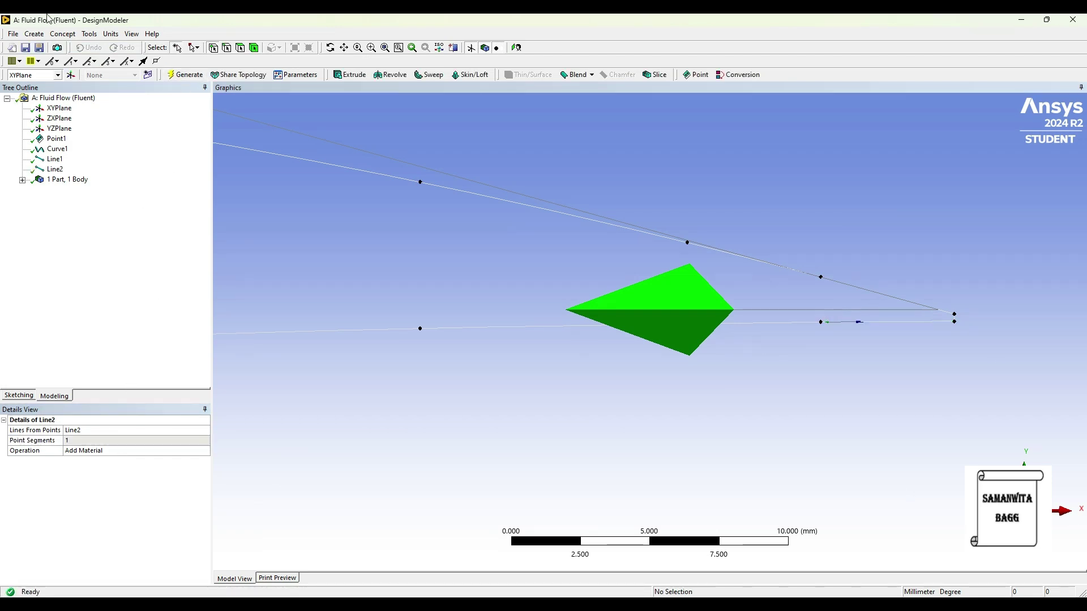
# - Generate a surface from edges using the airfoil curve and the two trailing-edge lines, with 0 mm thickness
pyautogui.click(63, 34)
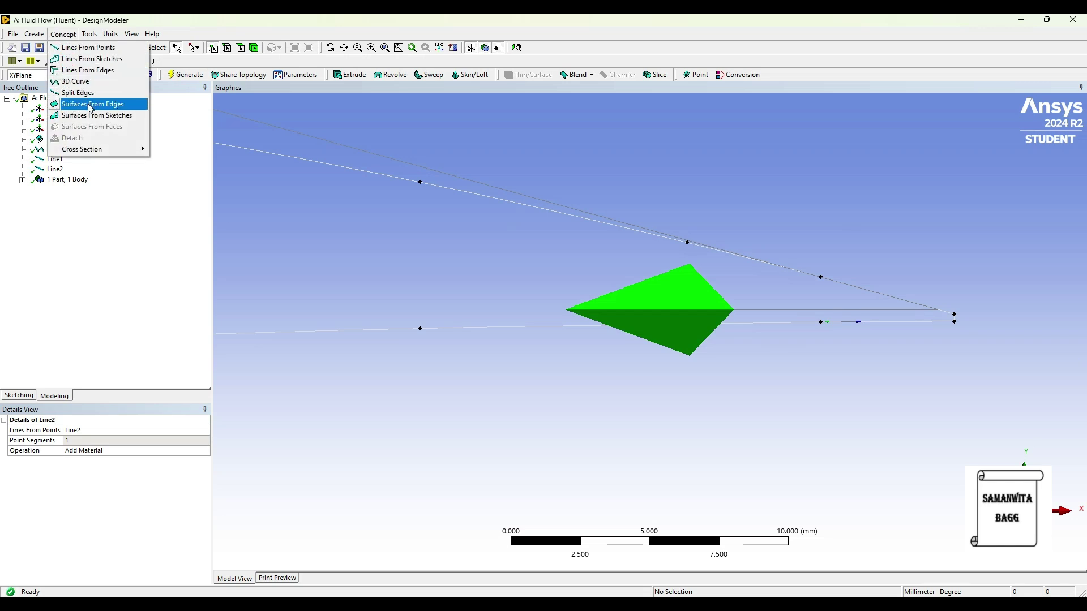
pyautogui.click(91, 107)
pyautogui.click(419, 182)
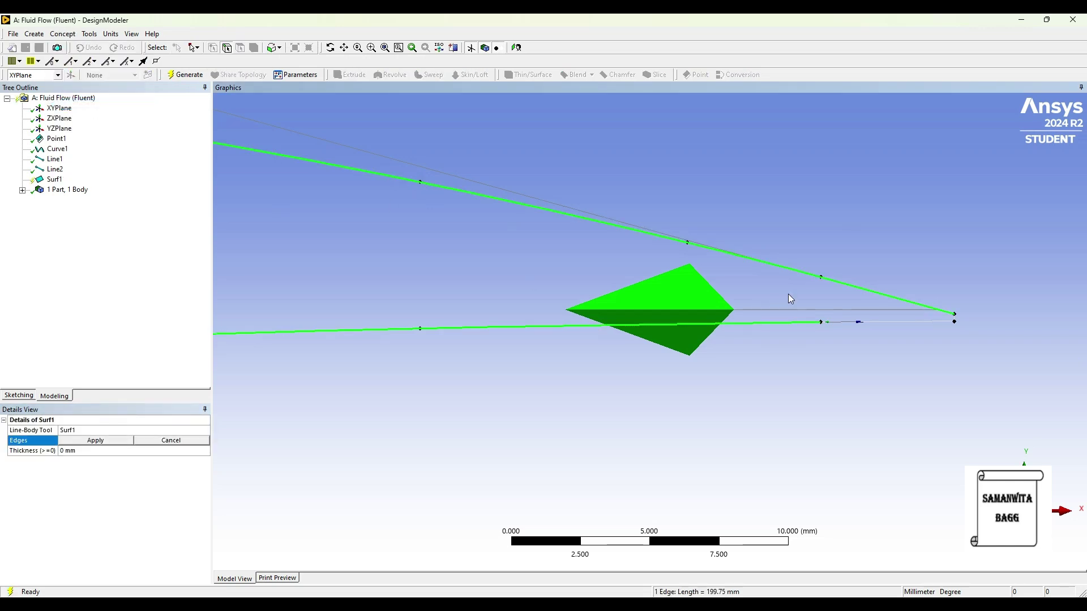
pyautogui.click(861, 323)
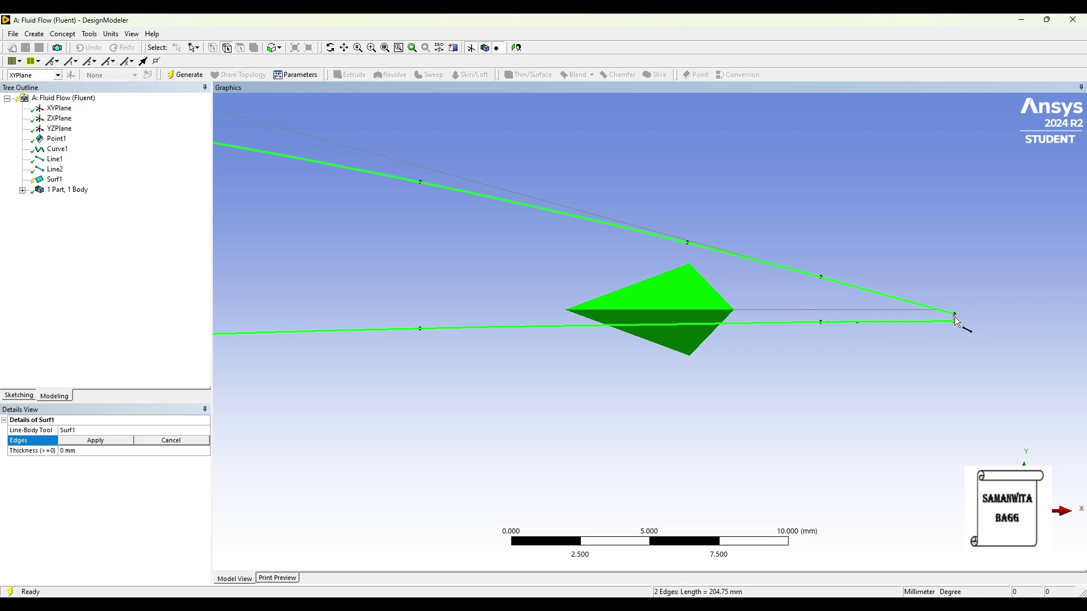
pyautogui.click(101, 441)
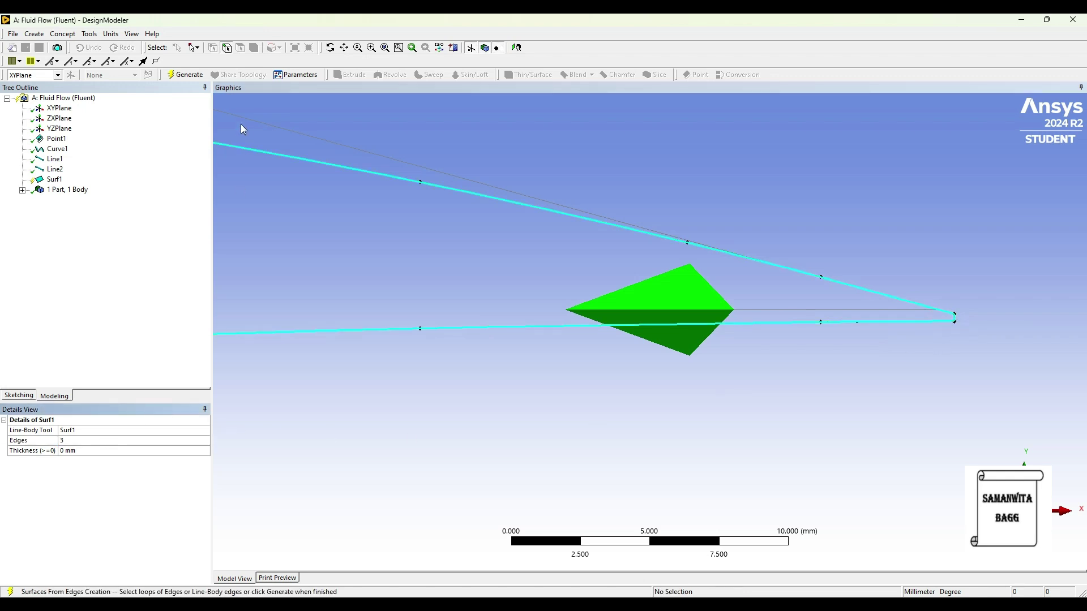
pyautogui.click(186, 75)
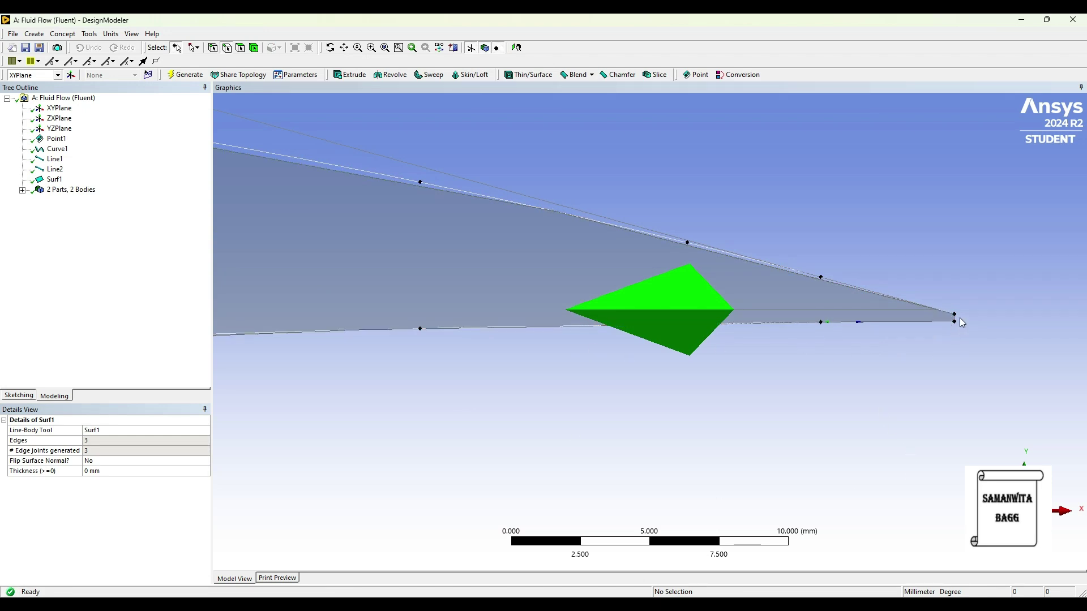
# - Hide the construction points and look straight at the whole airfoil surface
pyautogui.scroll(-4, 351, 250)
pyautogui.keyDown('ctrl'); pyautogui.moveTo(365, 292); pyautogui.dragTo(519, 328, button='middle'); pyautogui.keyUp('ctrl')
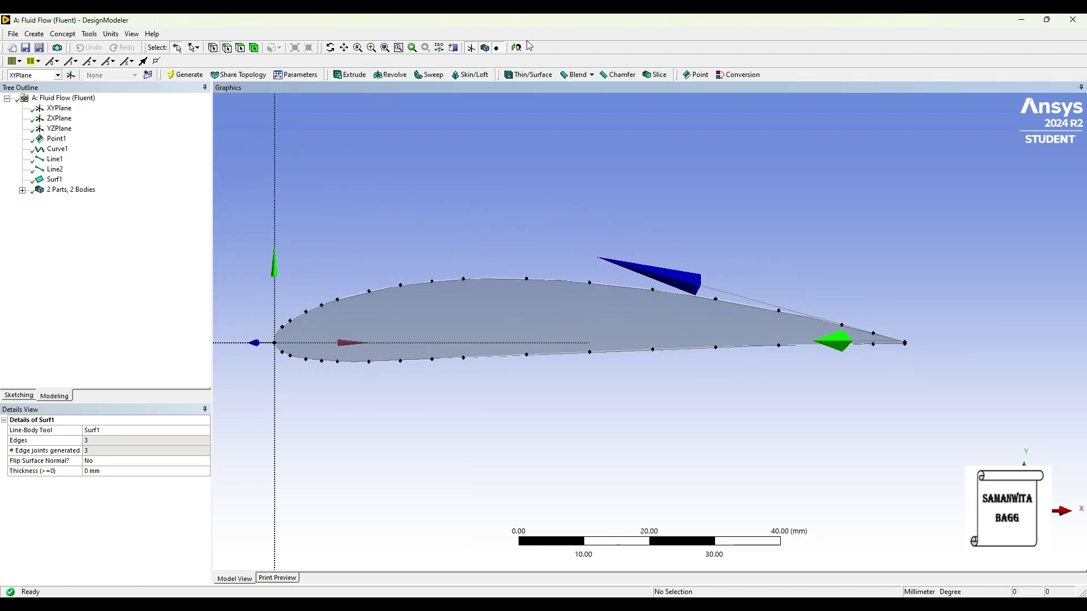
pyautogui.click(497, 48)
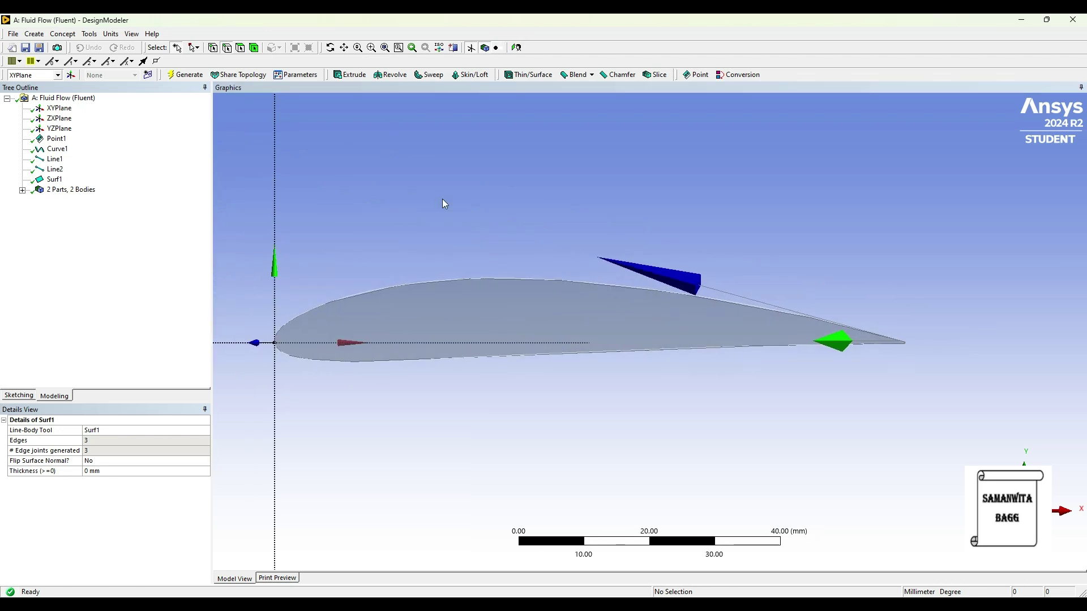
pyautogui.click(516, 48)
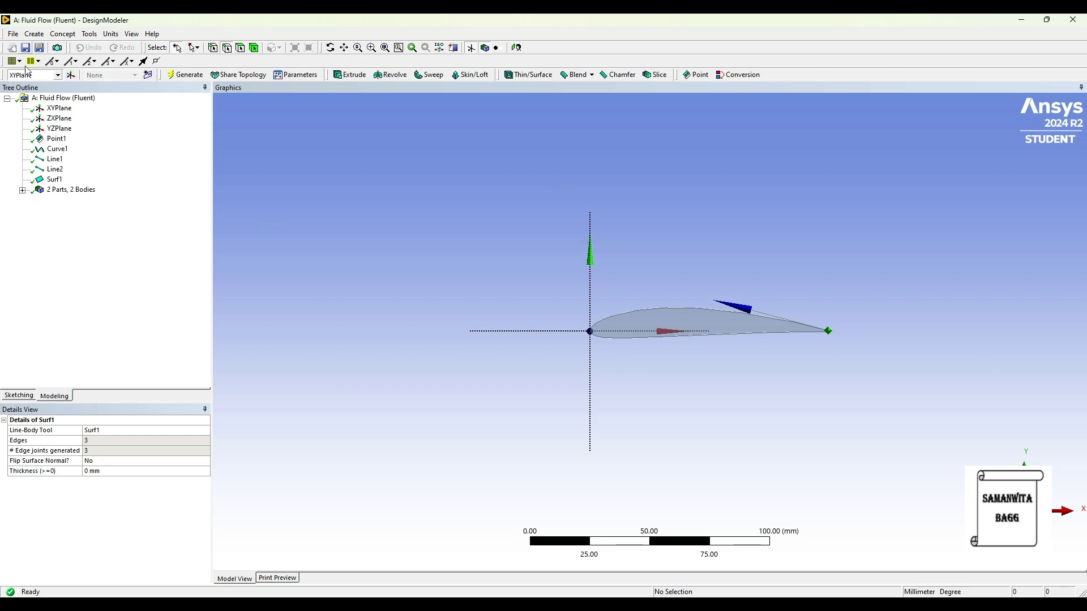
# - Sketch a rectangle about 172 mm by 75 mm around the airfoil on the XYPlane
pyautogui.click(59, 108)
pyautogui.click(28, 394)
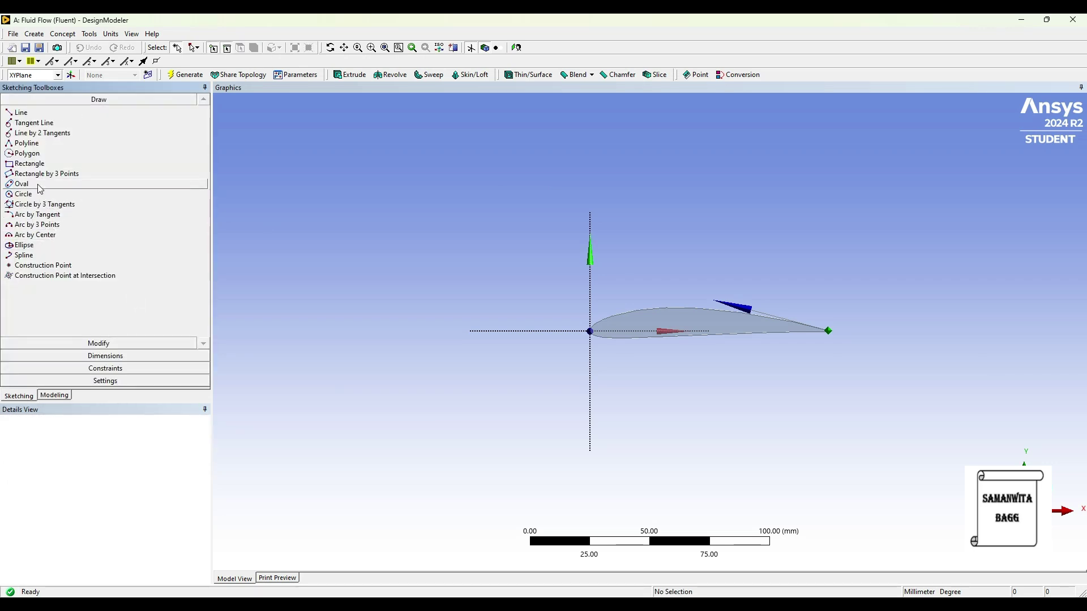
pyautogui.click(31, 164)
pyautogui.click(498, 239)
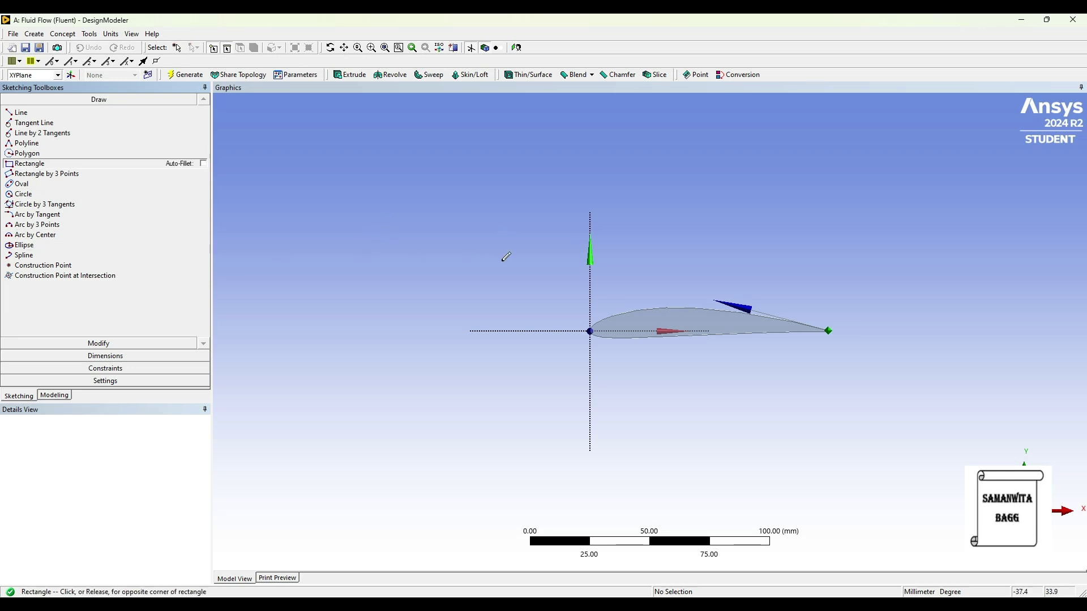
pyautogui.click(911, 418)
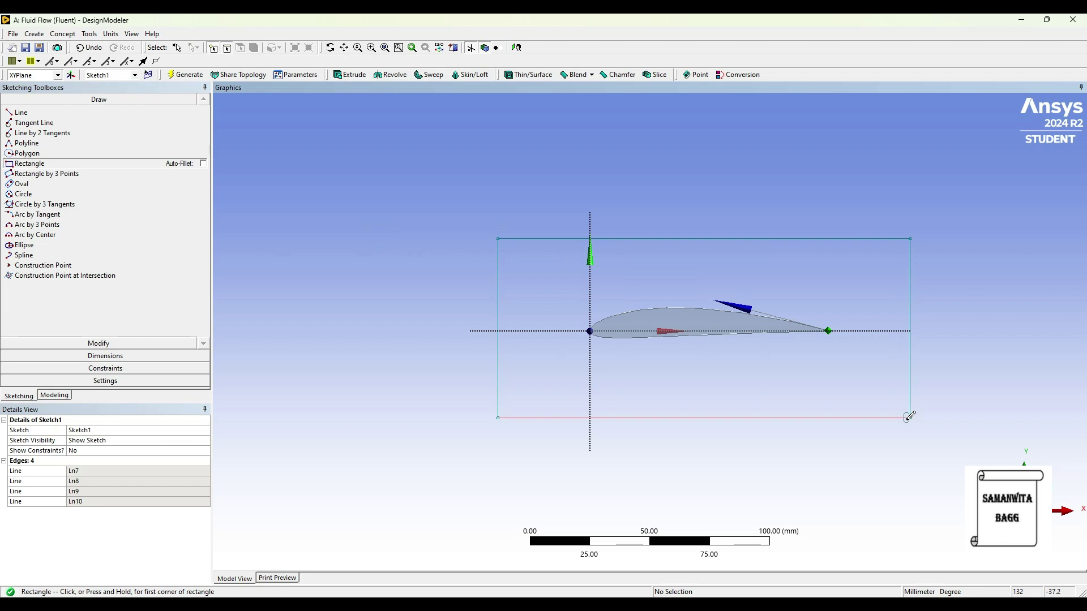
# - Dimension the rectangle's width, its height and the distance from its upstream edge to the vertical axis
pyautogui.click(102, 355)
pyautogui.click(619, 239)
pyautogui.click(498, 274)
pyautogui.click(454, 275)
pyautogui.click(589, 390)
pyautogui.click(498, 381)
pyautogui.click(519, 458)
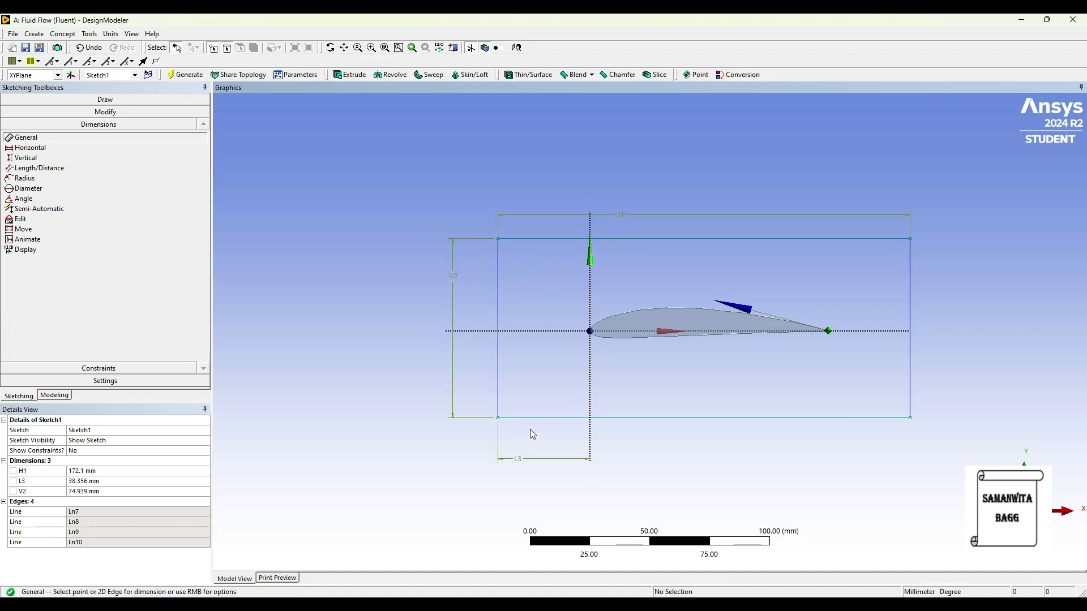
# - Try to dimension the length of the rectangle's lower edge, and undo that dimension
pyautogui.click(531, 418)
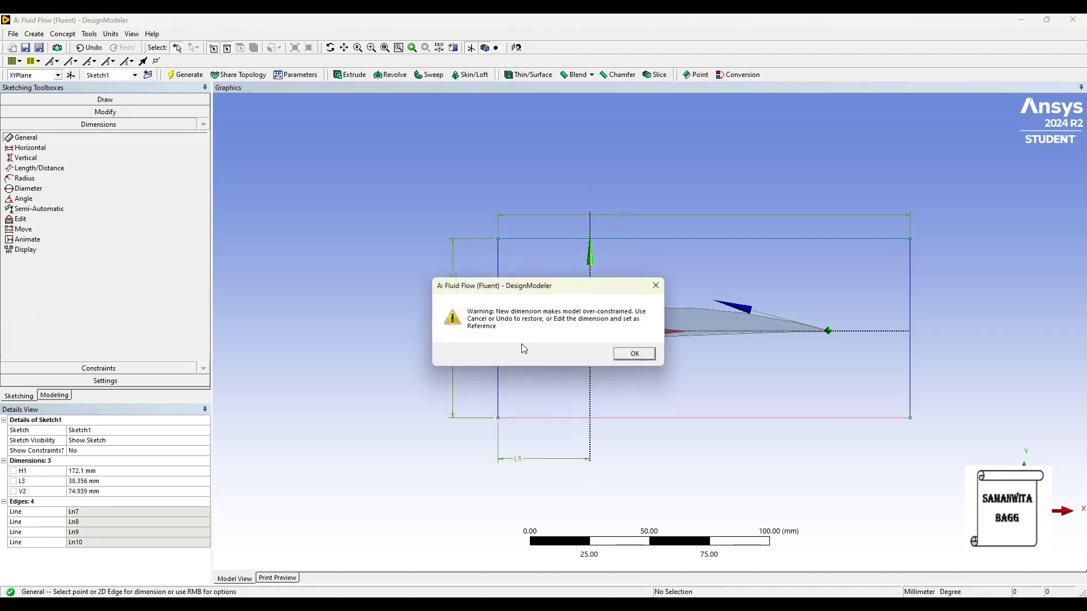
pyautogui.click(657, 284)
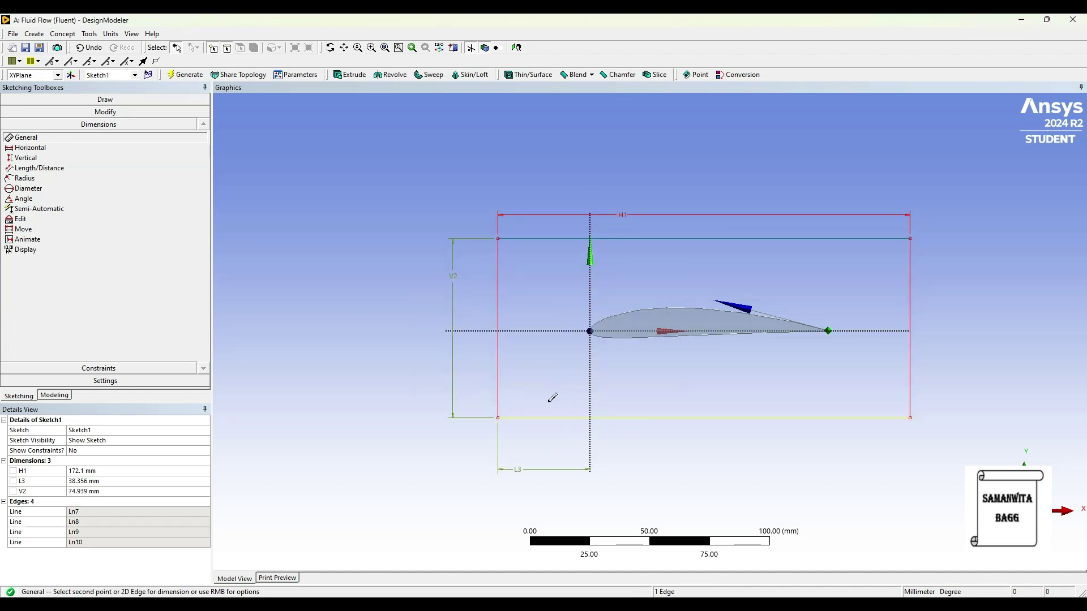
pyautogui.click(558, 433)
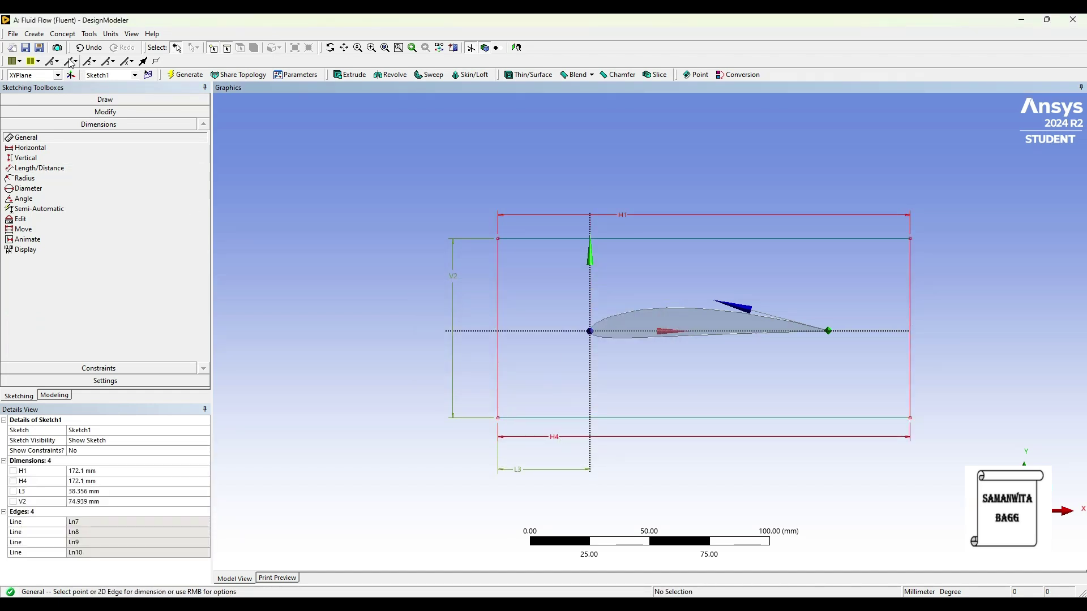
pyautogui.click(88, 47)
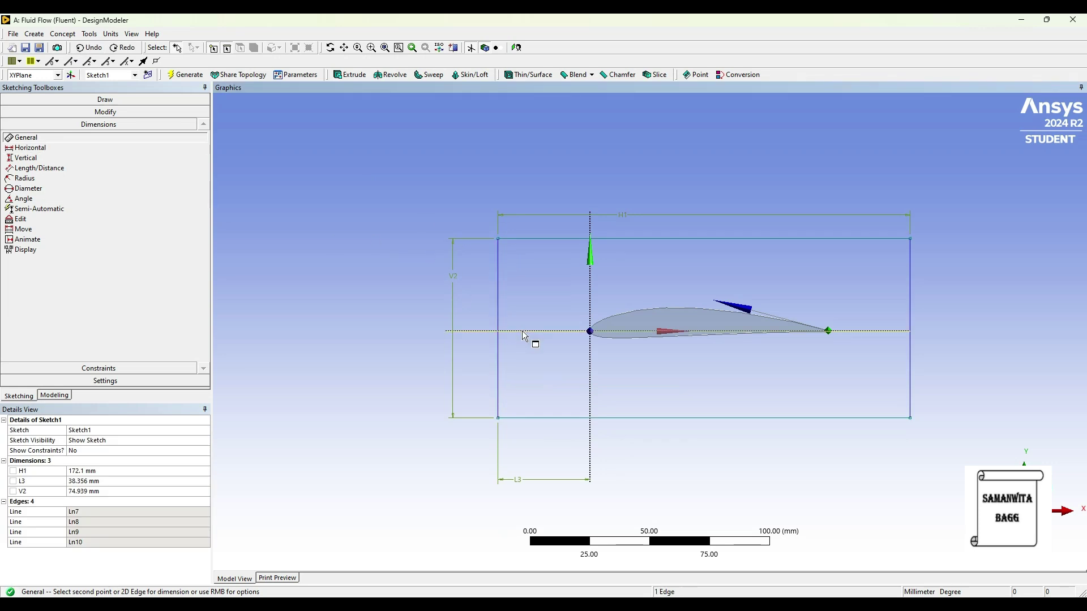
# - Dimension the distance between the horizontal axis and the rectangle's lower edge
pyautogui.click(533, 418)
pyautogui.click(475, 381)
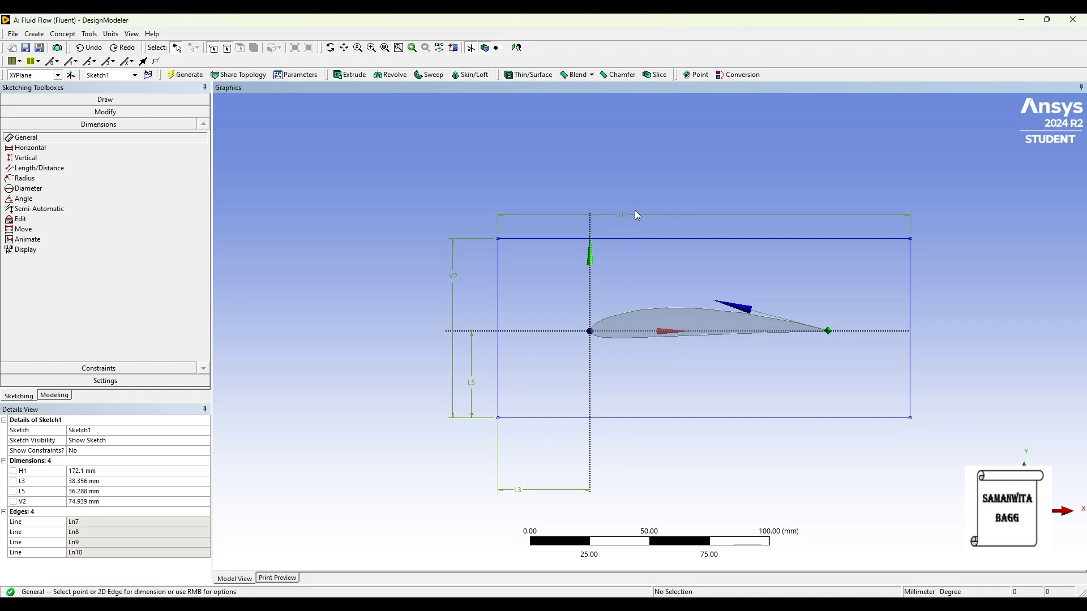
# - Set the rectangle's width to 200 mm, its height to 100 mm and both of its offsets from the axes to 50 mm
pyautogui.click(97, 472)
pyautogui.write('200')
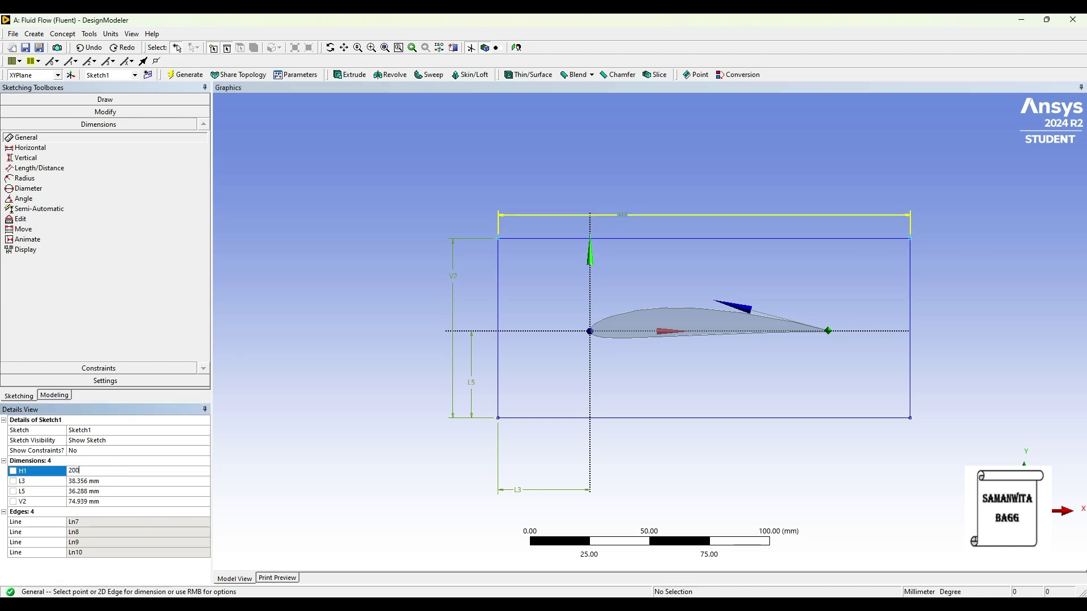
pyautogui.press('Return')
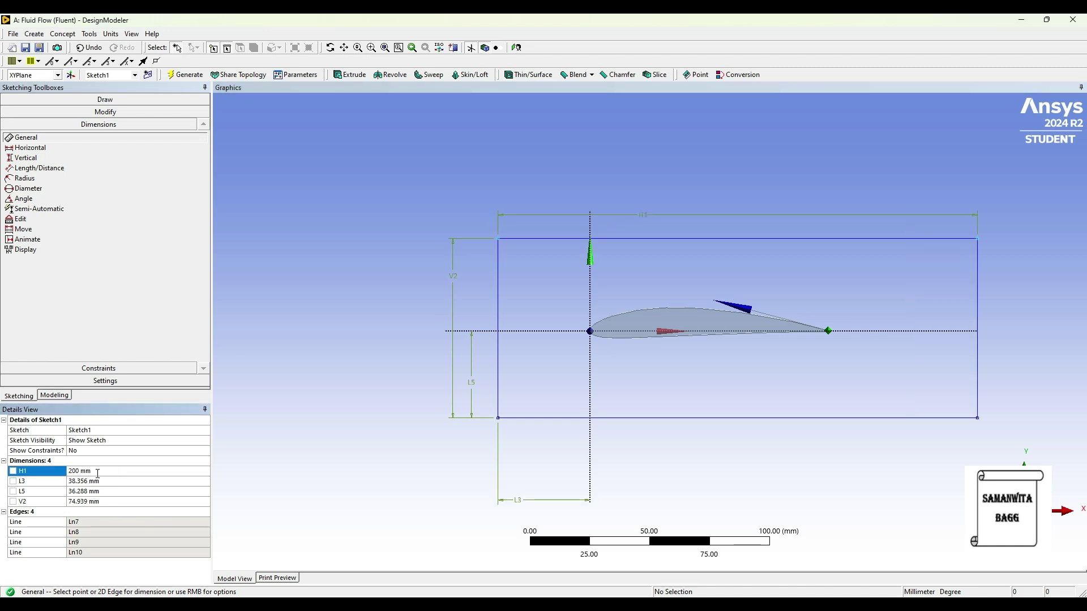
pyautogui.click(80, 482)
pyautogui.write('50')
pyautogui.press('Return')
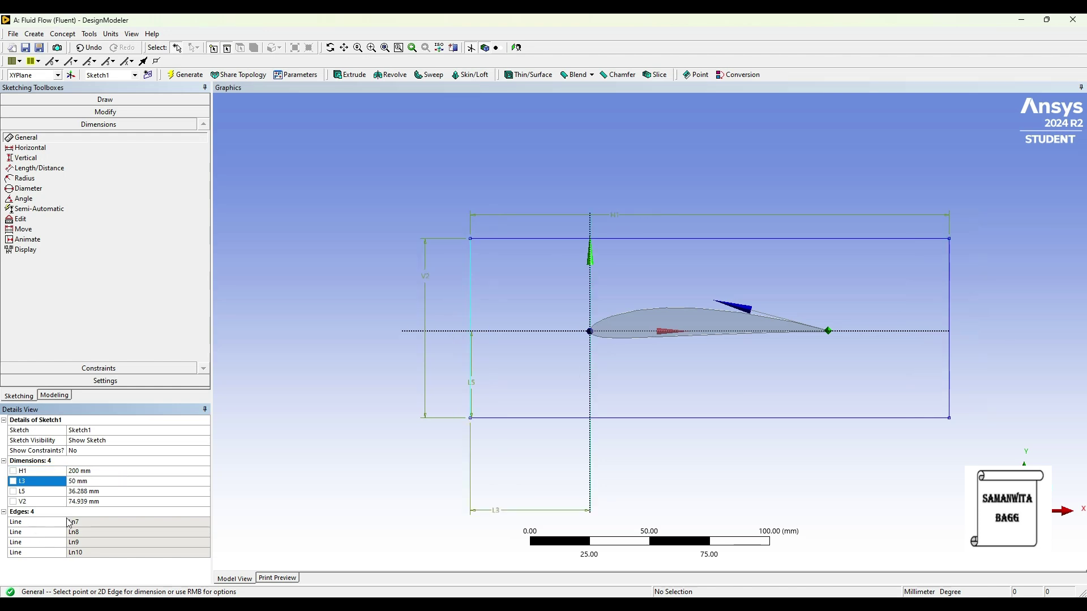
pyautogui.click(96, 492)
pyautogui.write('50')
pyautogui.press('Return')
pyautogui.click(84, 502)
pyautogui.write('100')
pyautogui.press('Return')
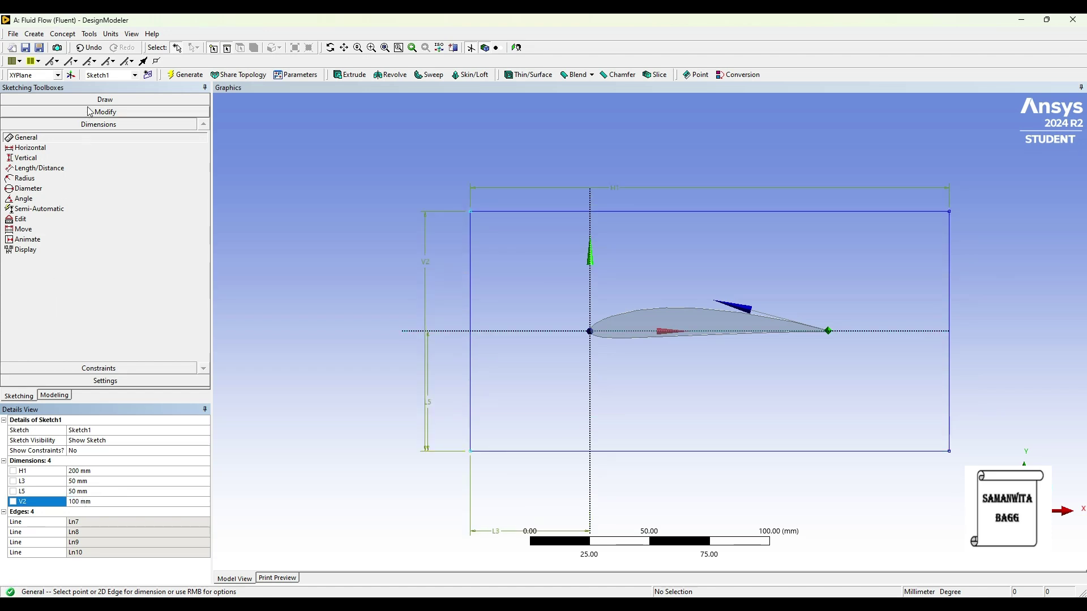
# - Generate a surface from the rectangle sketch with the Add Frozen operation
pyautogui.click(61, 35)
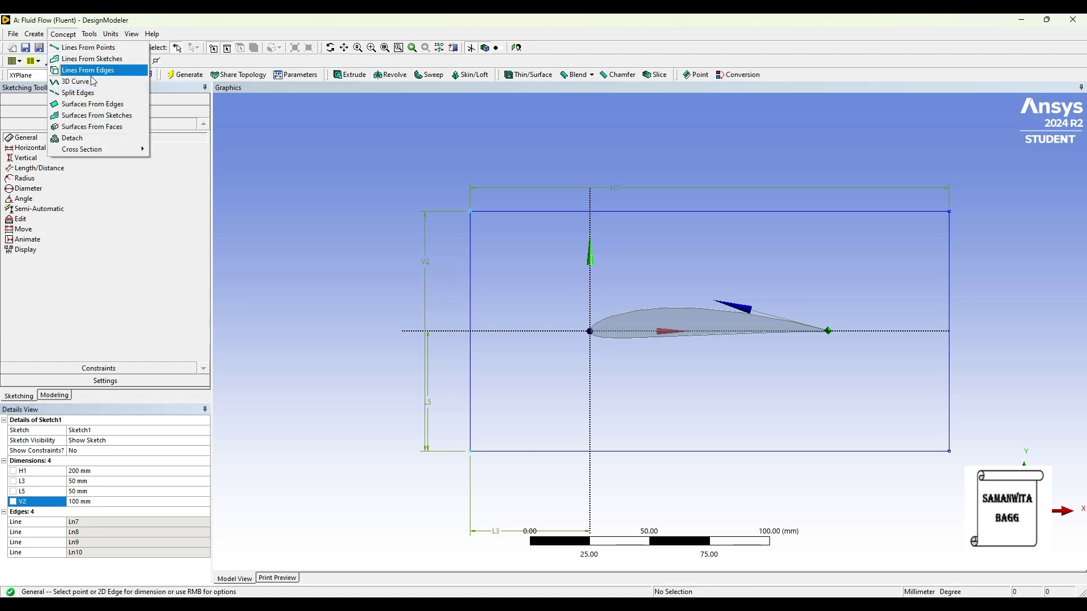
pyautogui.click(97, 115)
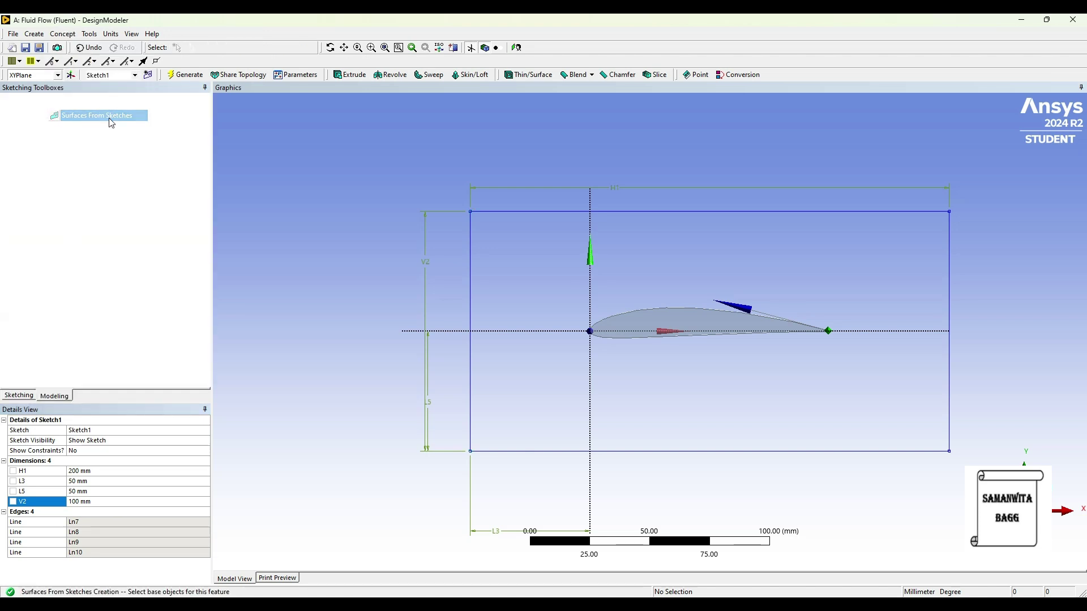
pyautogui.click(73, 120)
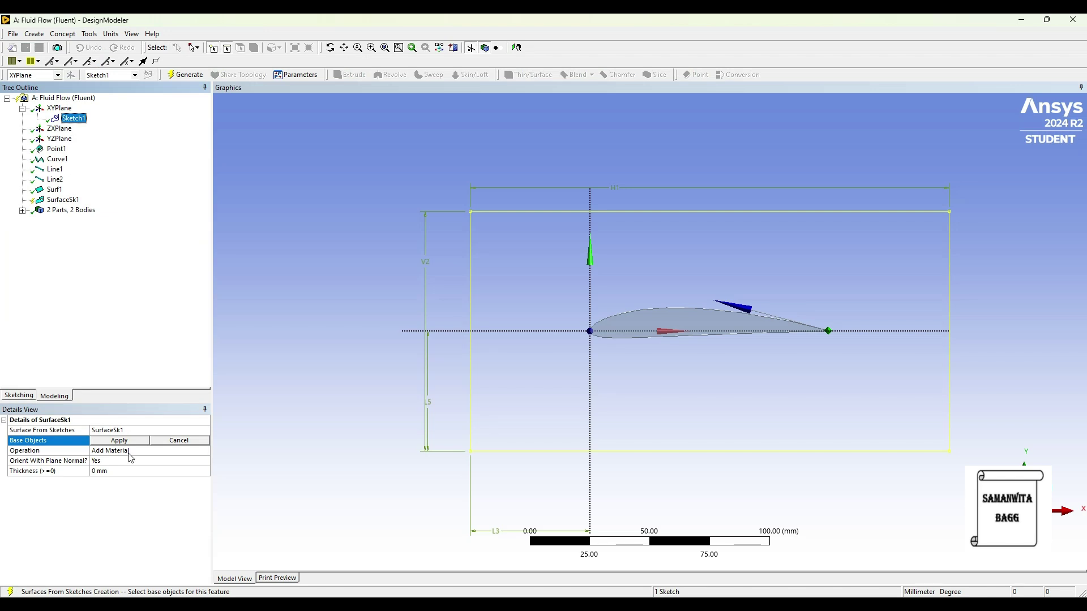
pyautogui.click(115, 442)
pyautogui.click(143, 451)
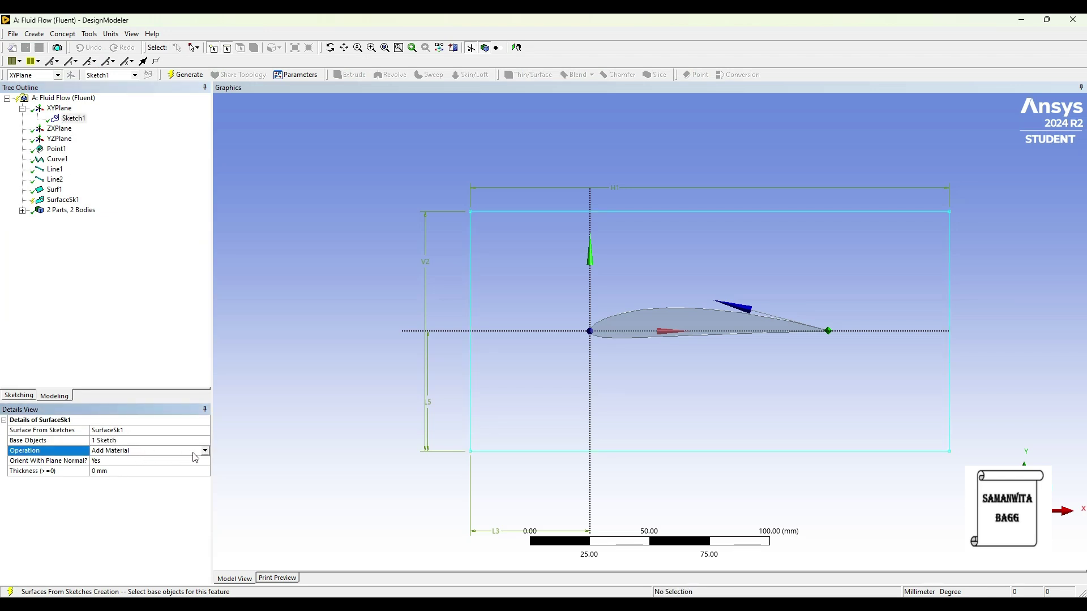
pyautogui.click(205, 451)
pyautogui.click(138, 470)
pyautogui.click(186, 75)
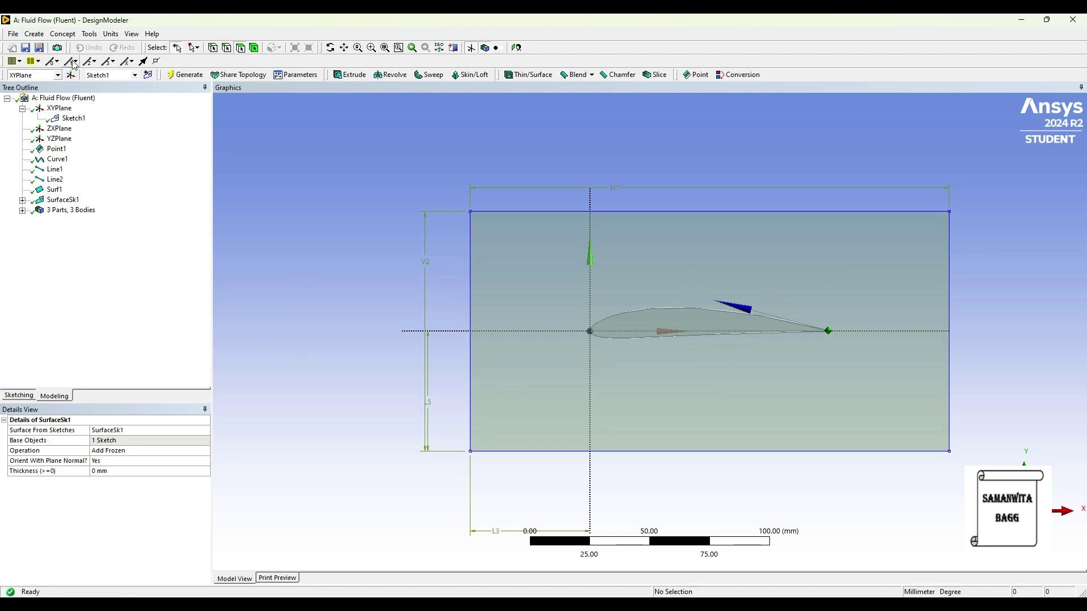
# - Rotate the airfoil surface body by 15° about the XYPlane normal with a Rotate body transformation
pyautogui.click(43, 35)
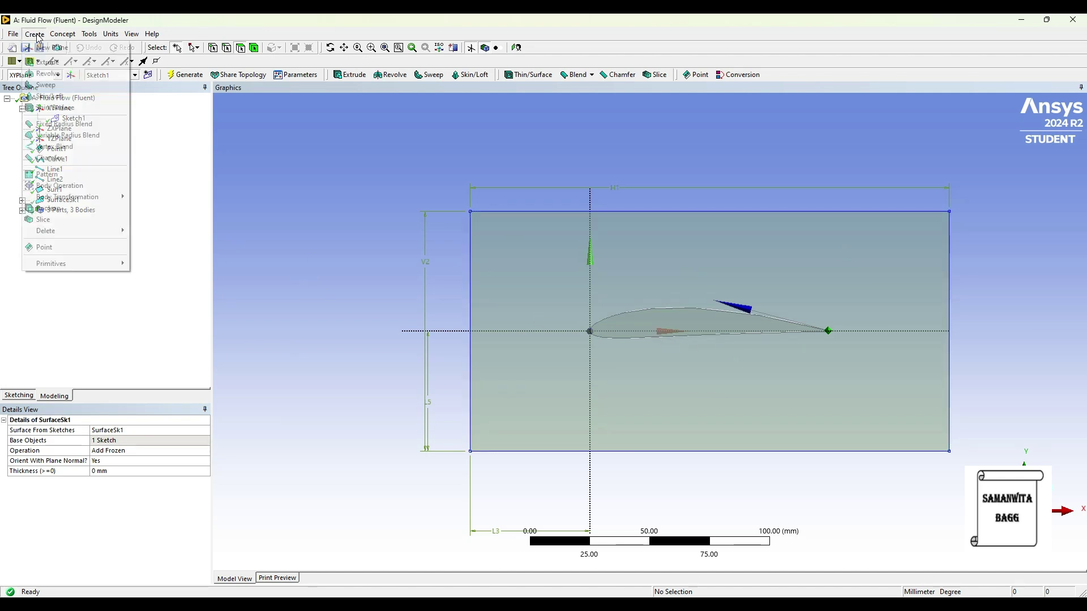
pyautogui.moveTo(124, 198)
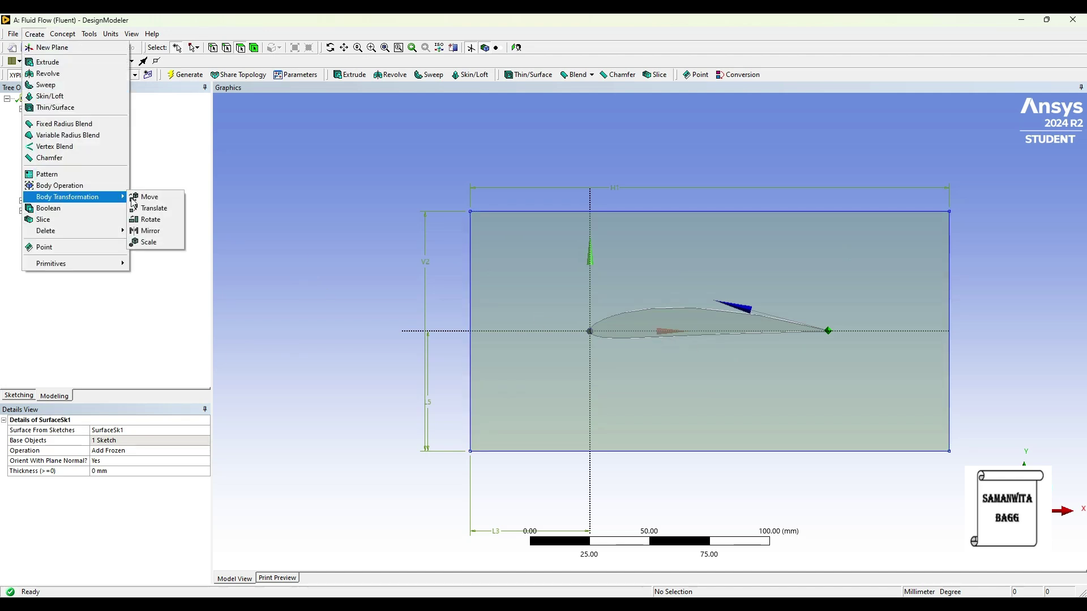
pyautogui.click(150, 219)
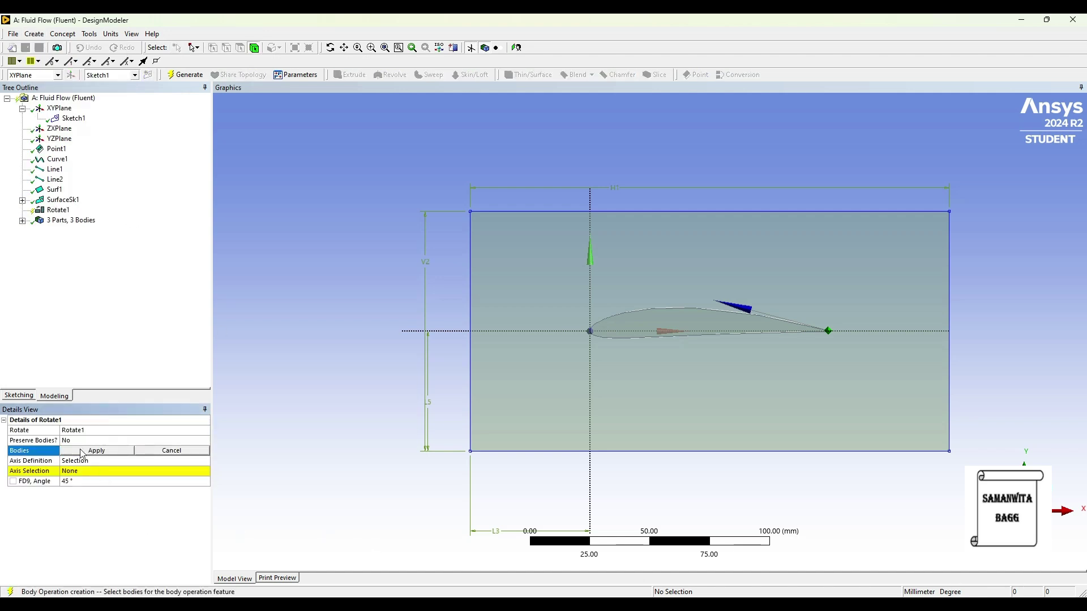
pyautogui.click(22, 220)
pyautogui.click(83, 241)
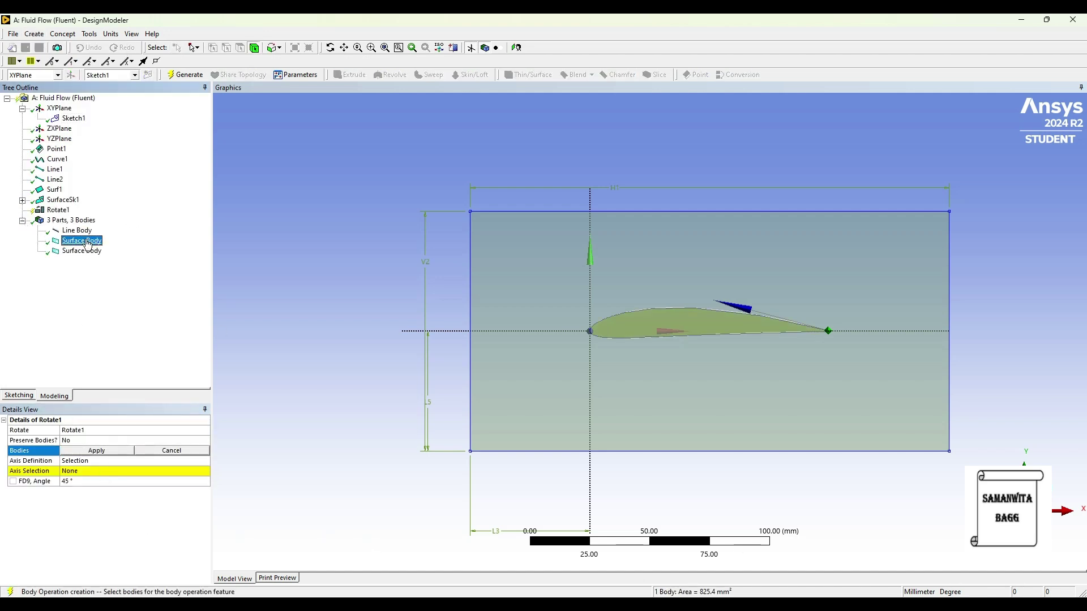
pyautogui.click(101, 451)
pyautogui.click(67, 482)
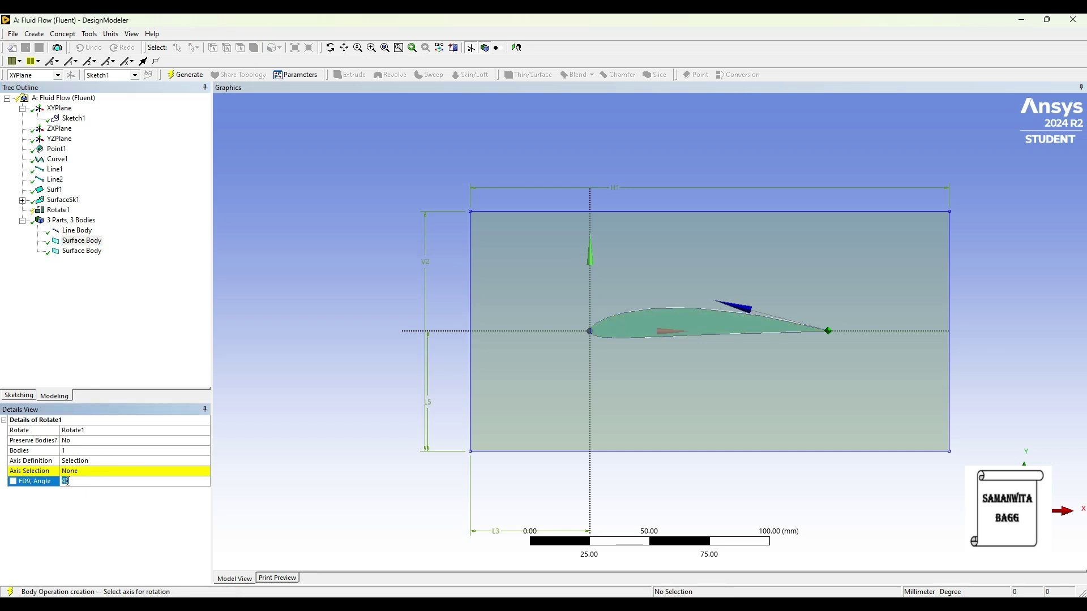
pyautogui.press('Return')
pyautogui.click(77, 471)
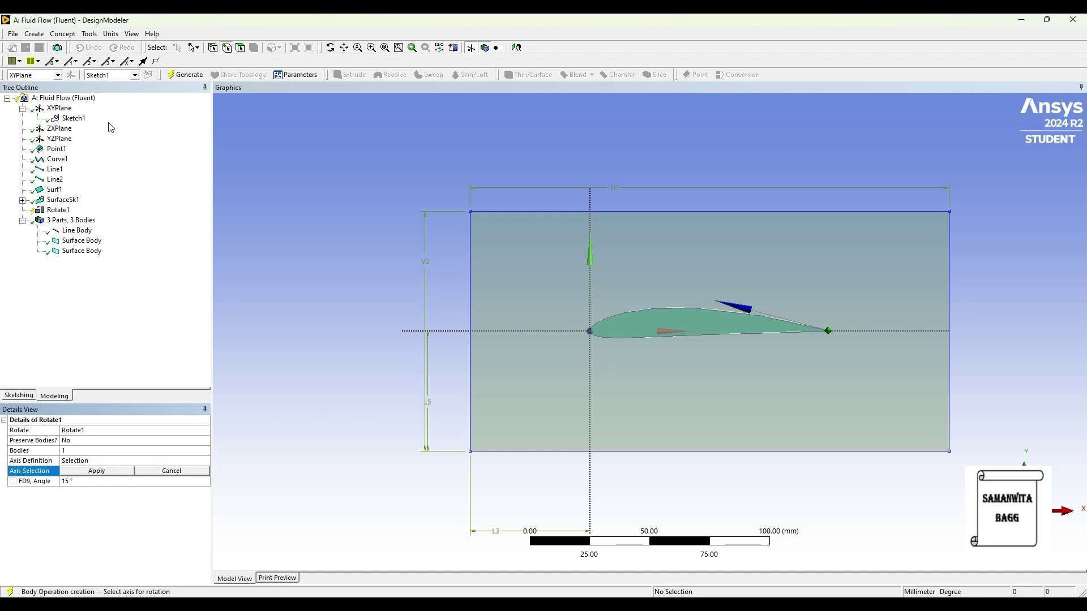
pyautogui.click(62, 108)
pyautogui.click(97, 470)
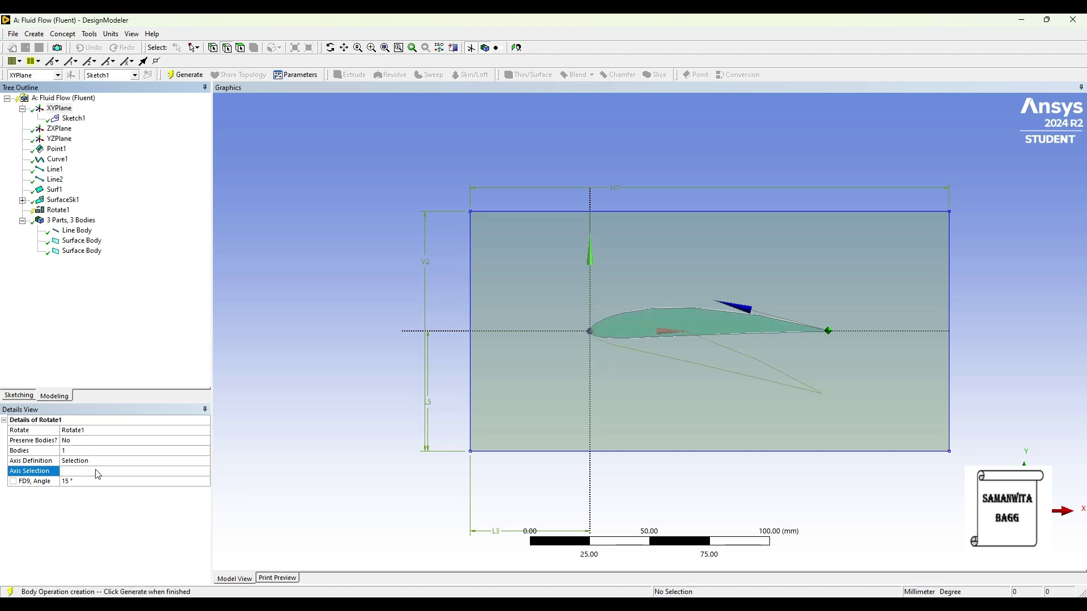
pyautogui.click(185, 75)
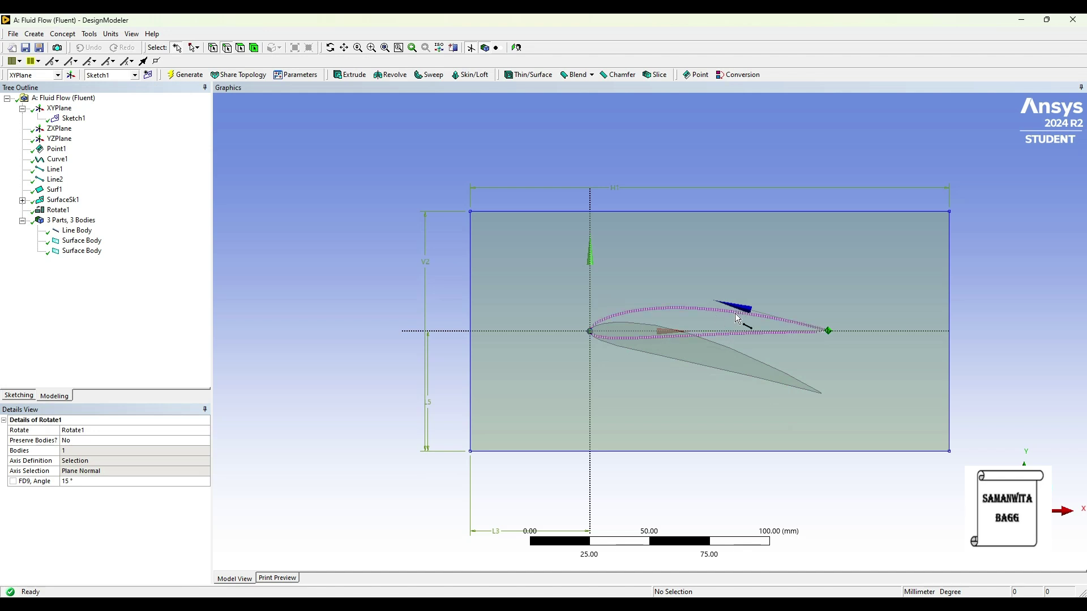
# - Suppress the line body of the original airfoil outline
pyautogui.rightClick(76, 231)
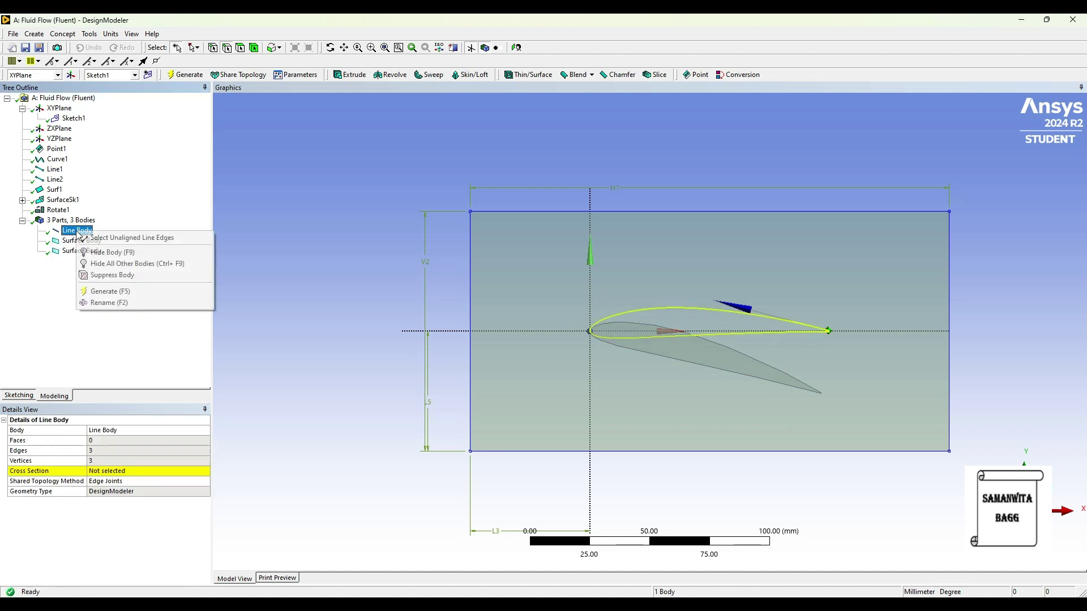
pyautogui.click(129, 277)
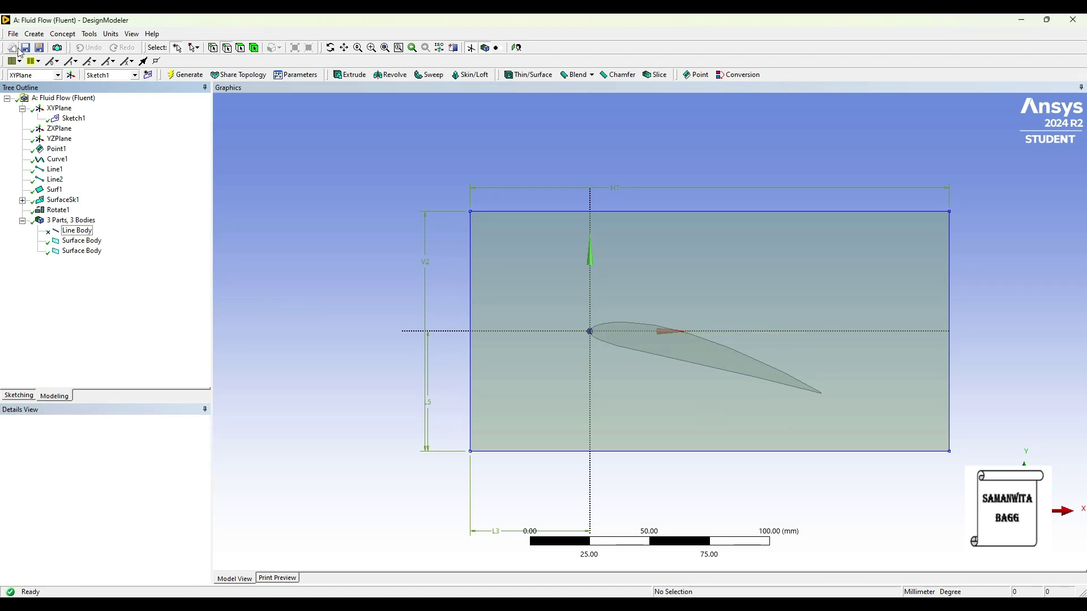
# - Subtract the rotated airfoil surface body from the rectangular surface body with a Boolean, without preserving the tool body
pyautogui.click(35, 33)
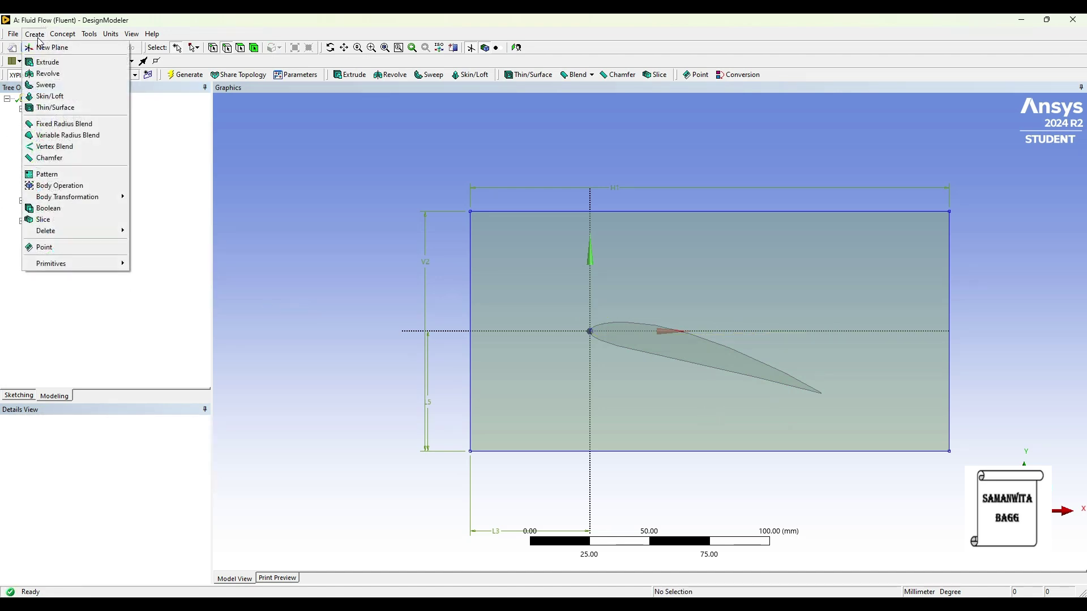
pyautogui.click(55, 209)
pyautogui.click(196, 441)
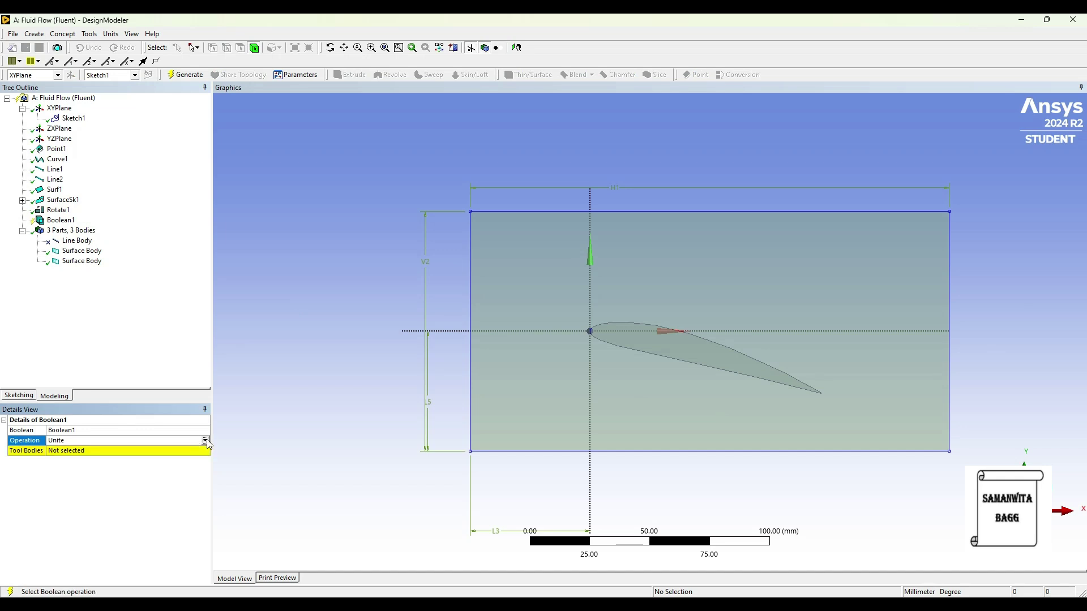
pyautogui.click(205, 441)
pyautogui.click(85, 461)
pyautogui.click(90, 452)
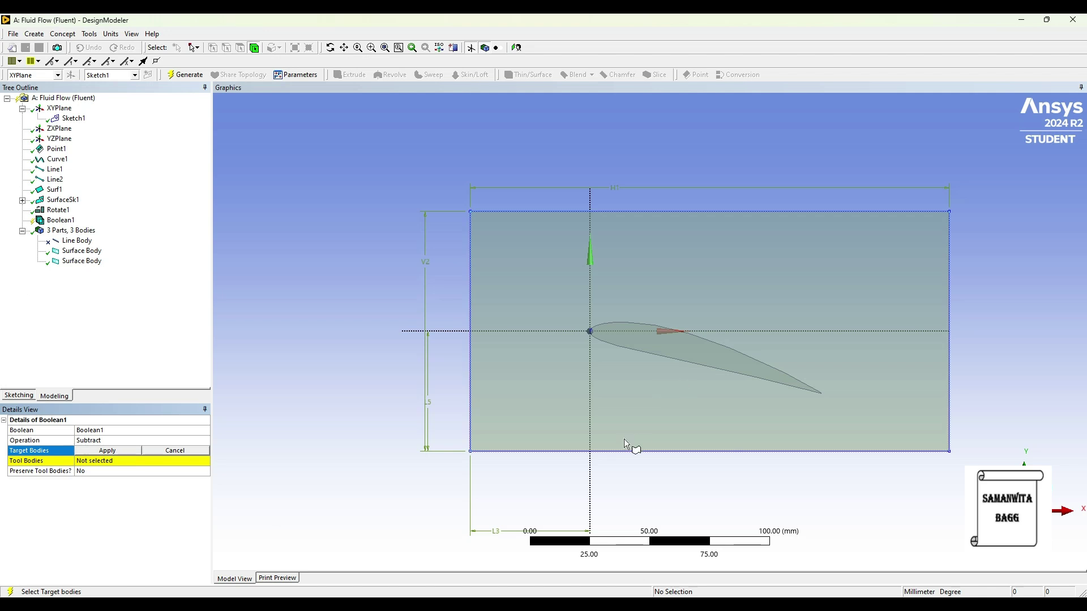
pyautogui.click(90, 261)
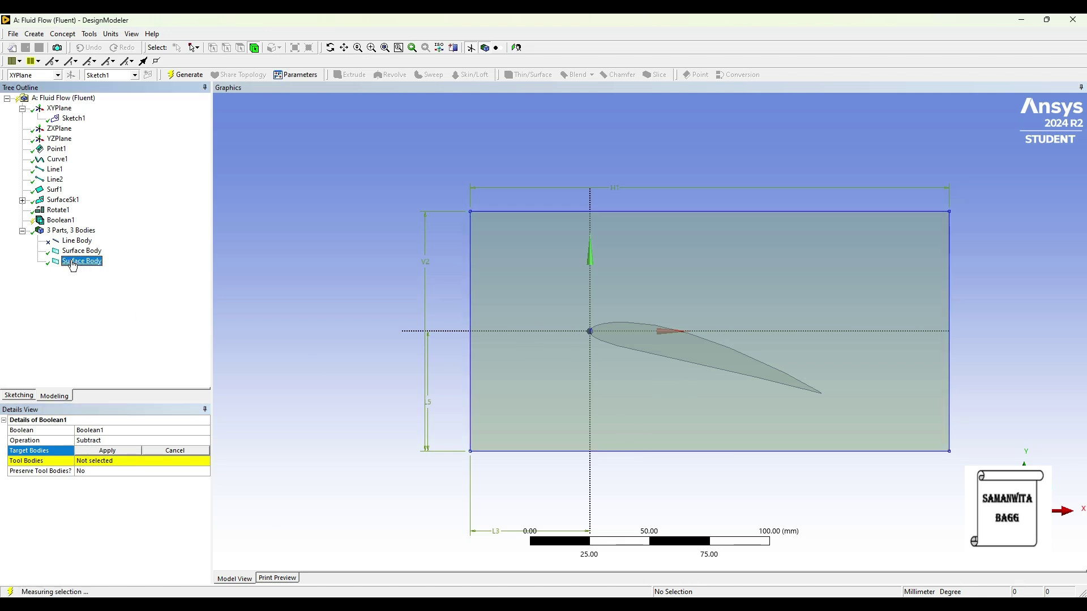
pyautogui.click(107, 451)
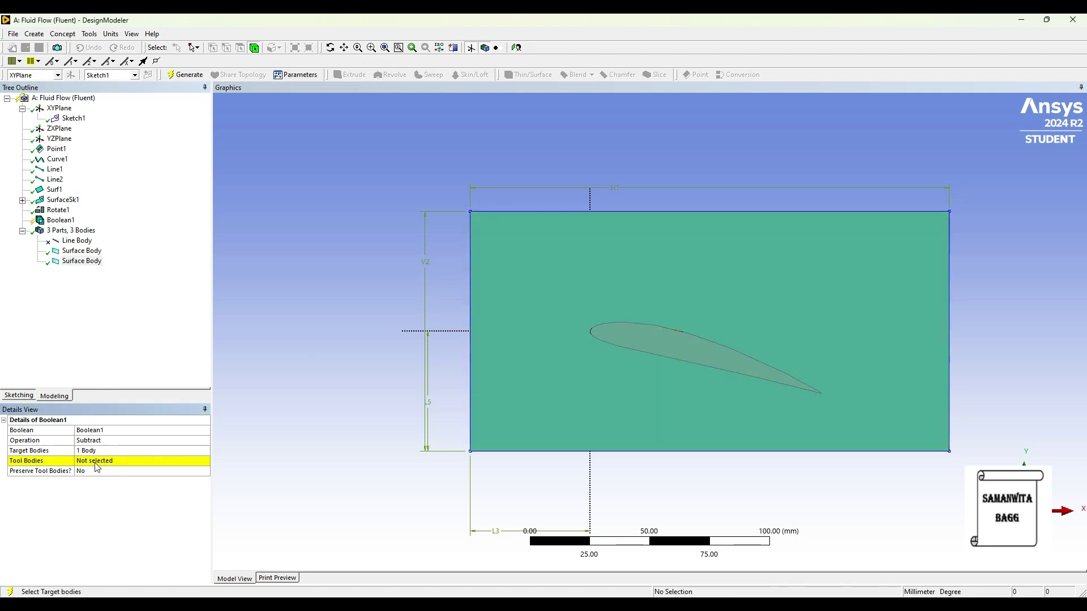
pyautogui.click(108, 461)
pyautogui.click(82, 251)
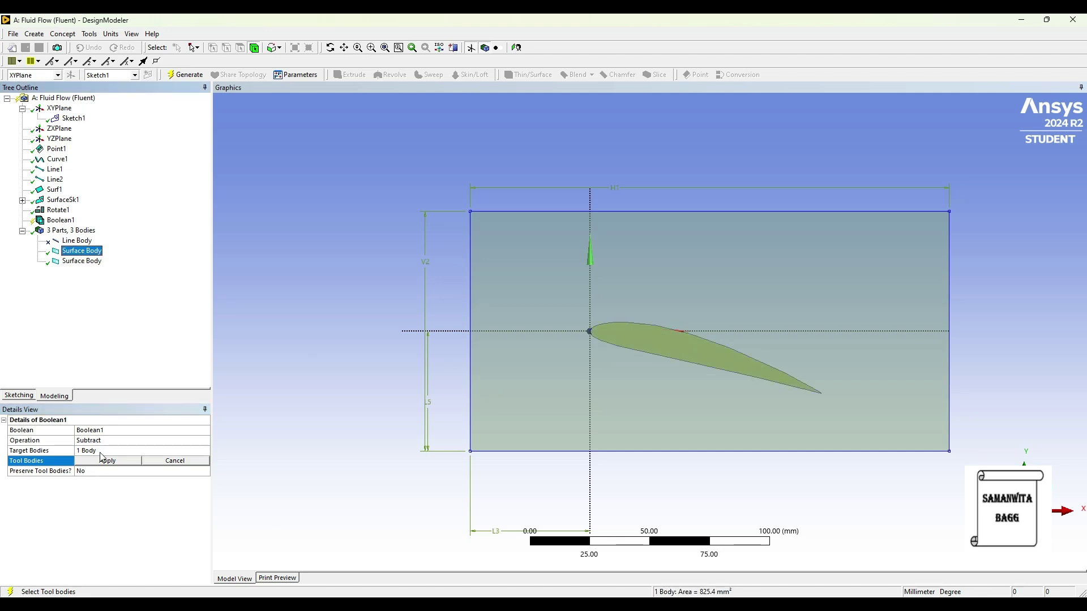
pyautogui.click(103, 459)
pyautogui.click(183, 75)
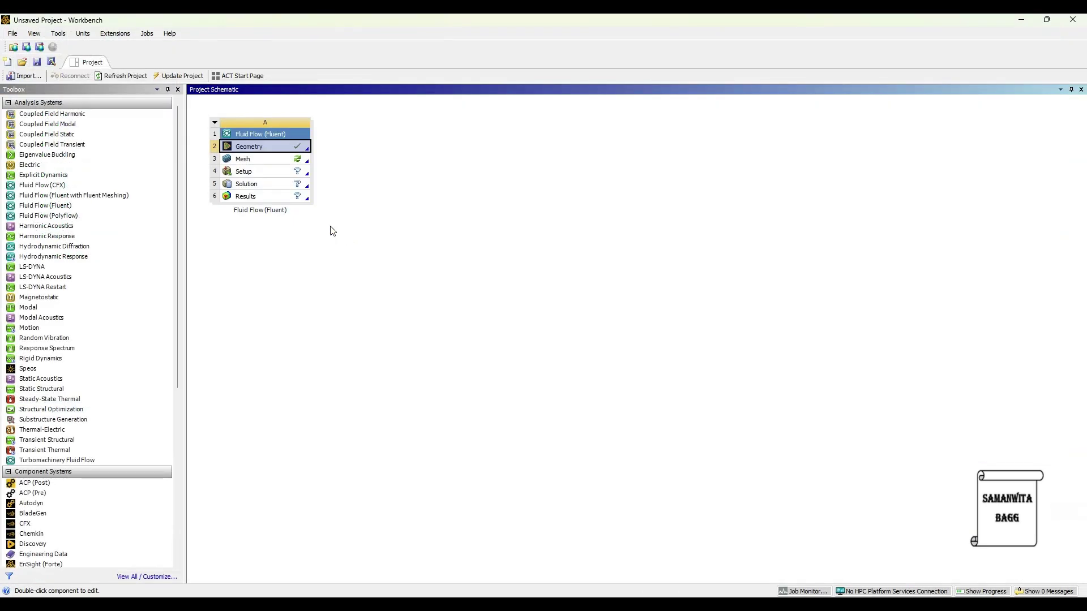
# - Open the Mesh component and generate the mesh with an element size of 1e-3 m
pyautogui.doubleClick(243, 159)
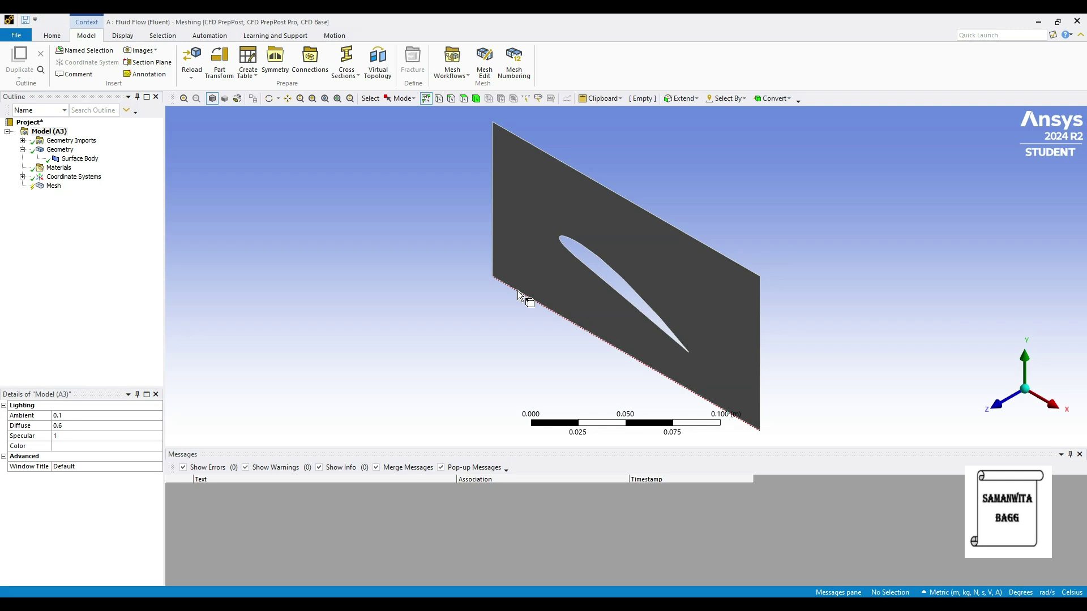
pyautogui.click(999, 404)
pyautogui.click(54, 187)
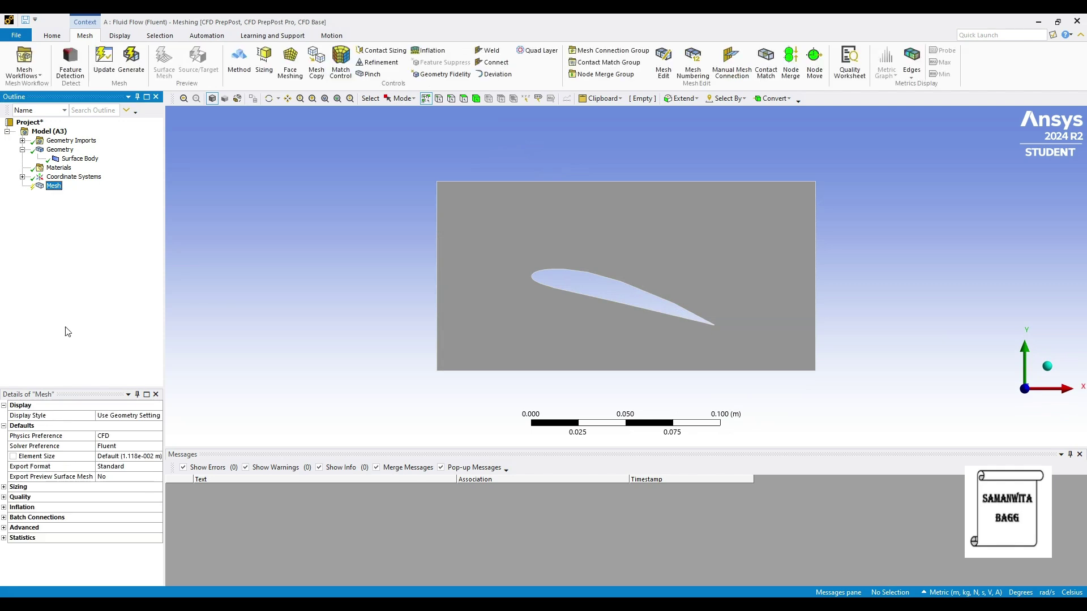
pyautogui.click(124, 457)
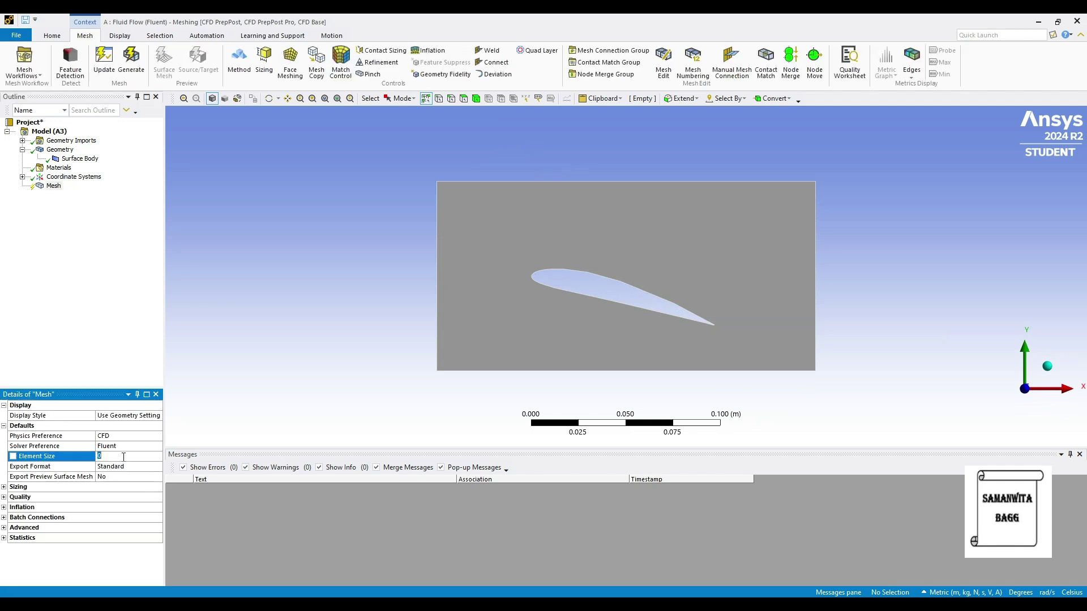
pyautogui.press('Return')
pyautogui.click(137, 62)
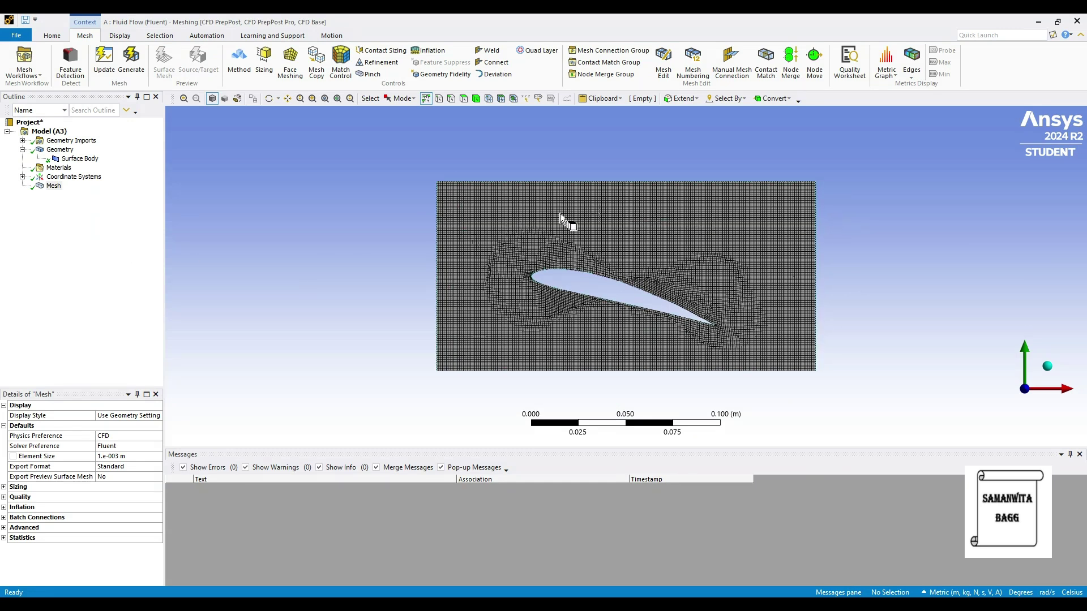
# - Create a named selection "inlet" from the vertical domain edge ahead of the airfoil's leading edge
pyautogui.click(451, 98)
pyautogui.click(439, 243)
pyautogui.rightClick(436, 239)
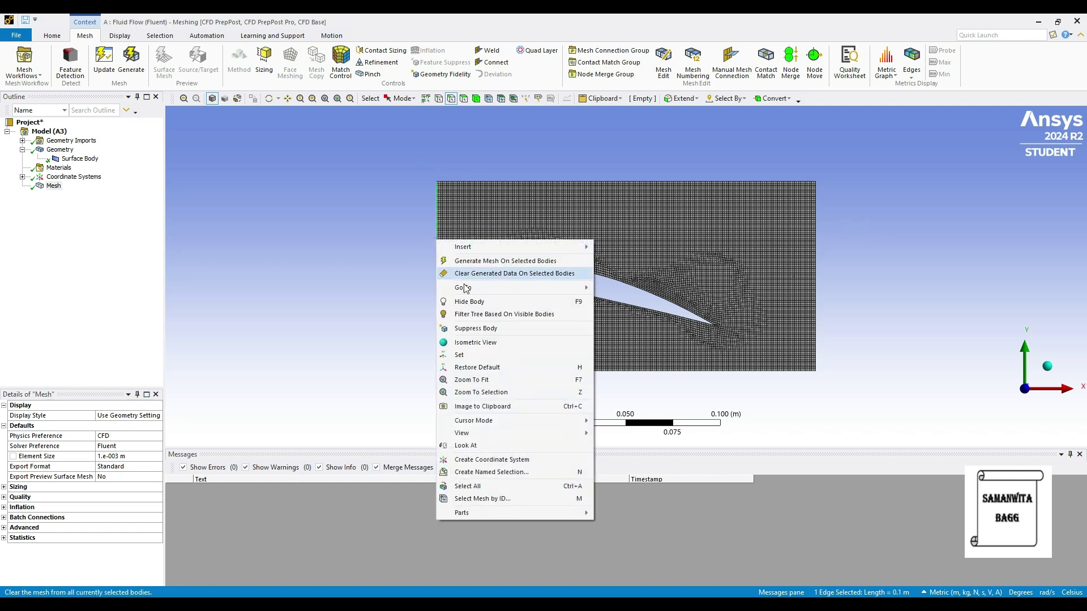
pyautogui.click(488, 472)
pyautogui.write('inlet')
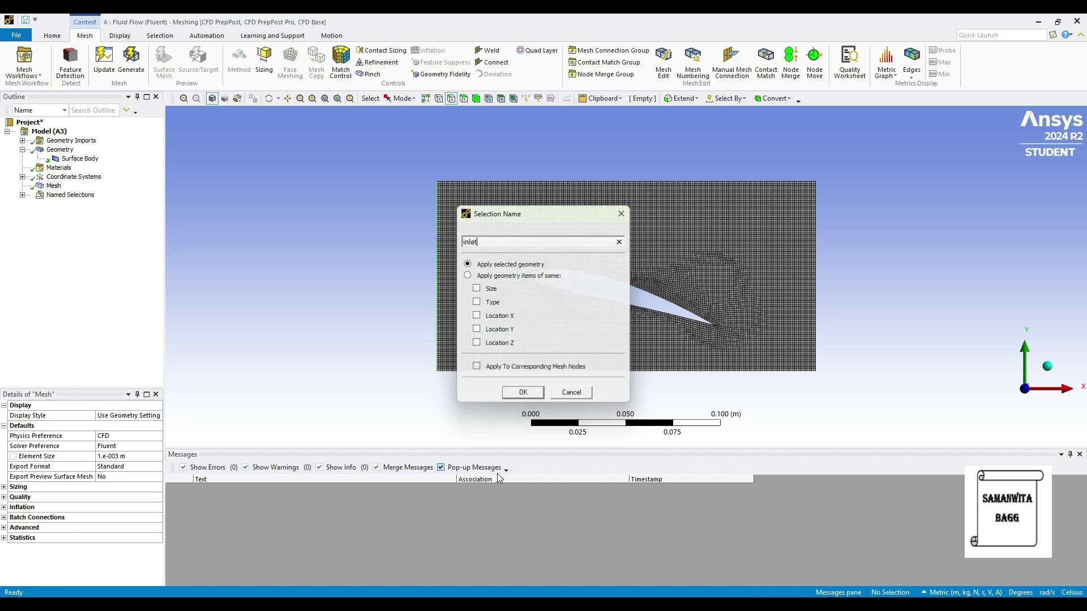
pyautogui.press('Return')
# - Create a named selection "outlet" from the vertical domain edge behind the airfoil's trailing edge
pyautogui.click(818, 288)
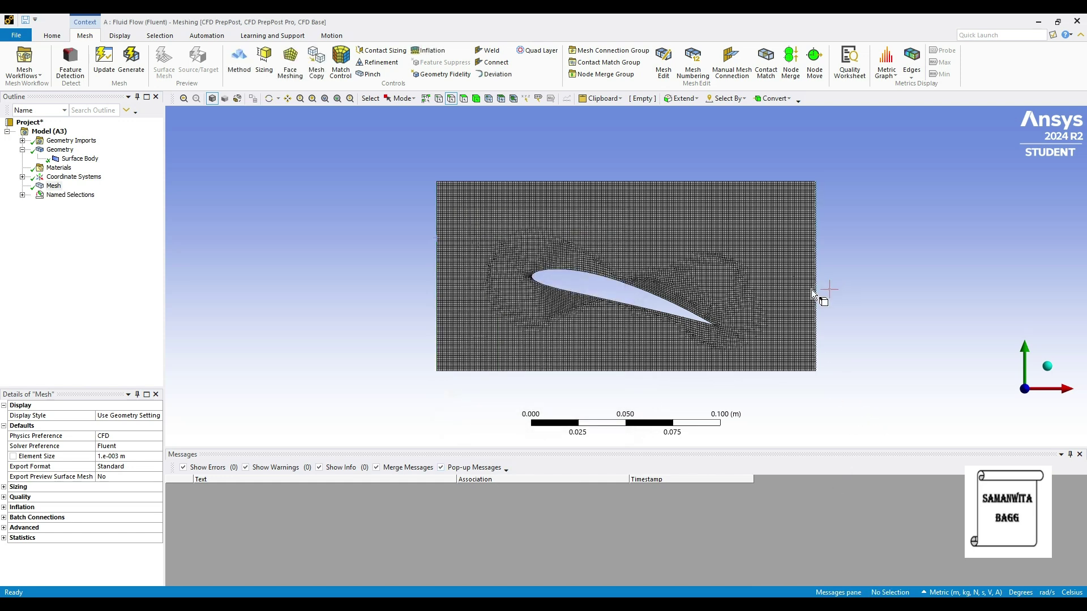
pyautogui.click(814, 293)
pyautogui.rightClick(815, 294)
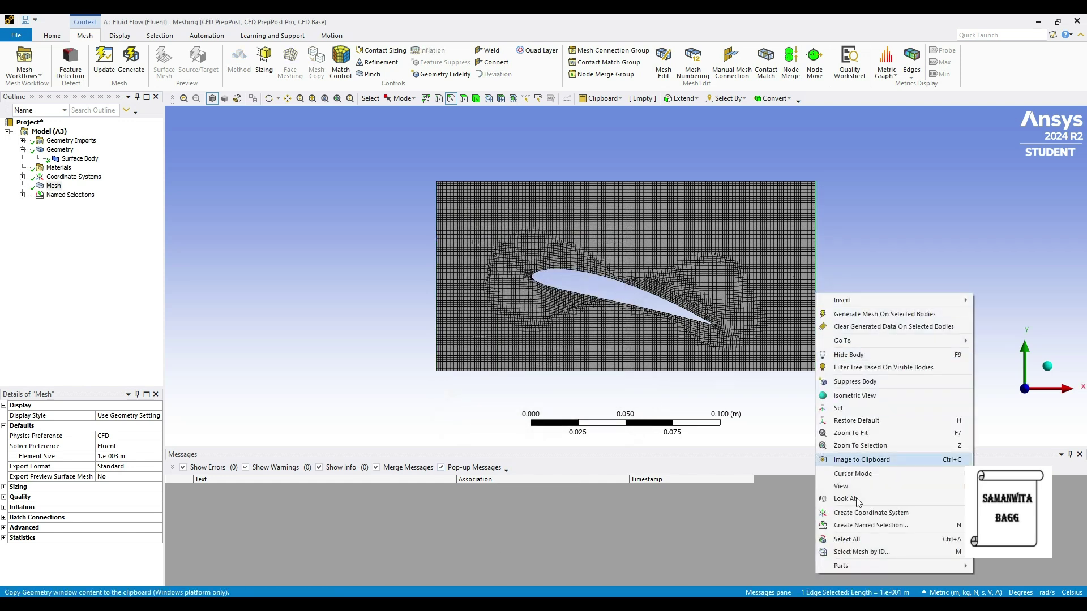
pyautogui.click(864, 525)
pyautogui.write('ou')
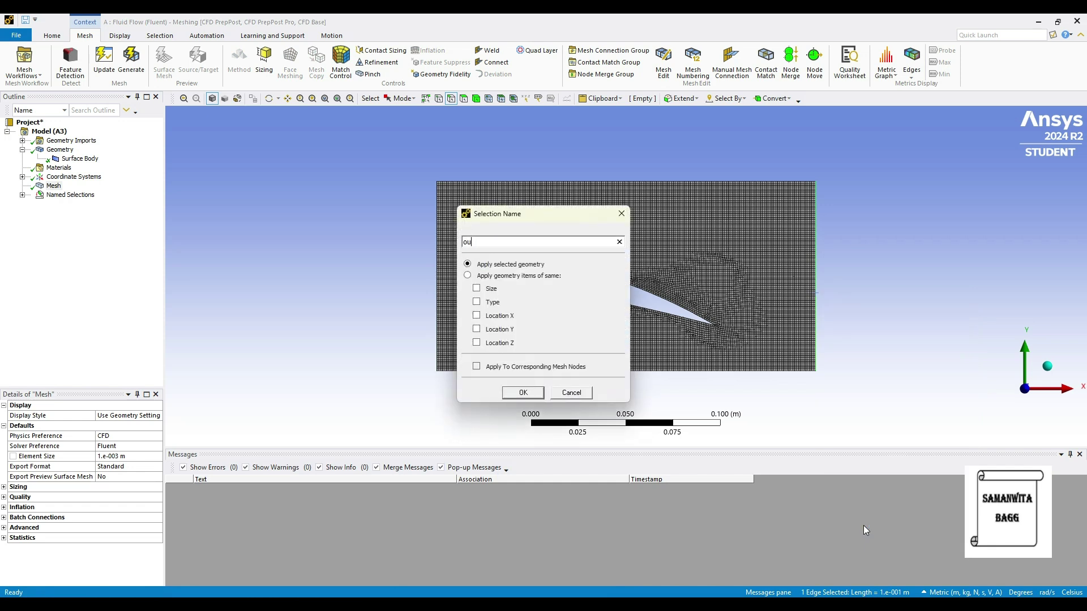
pyautogui.write('tlet')
pyautogui.press('Return')
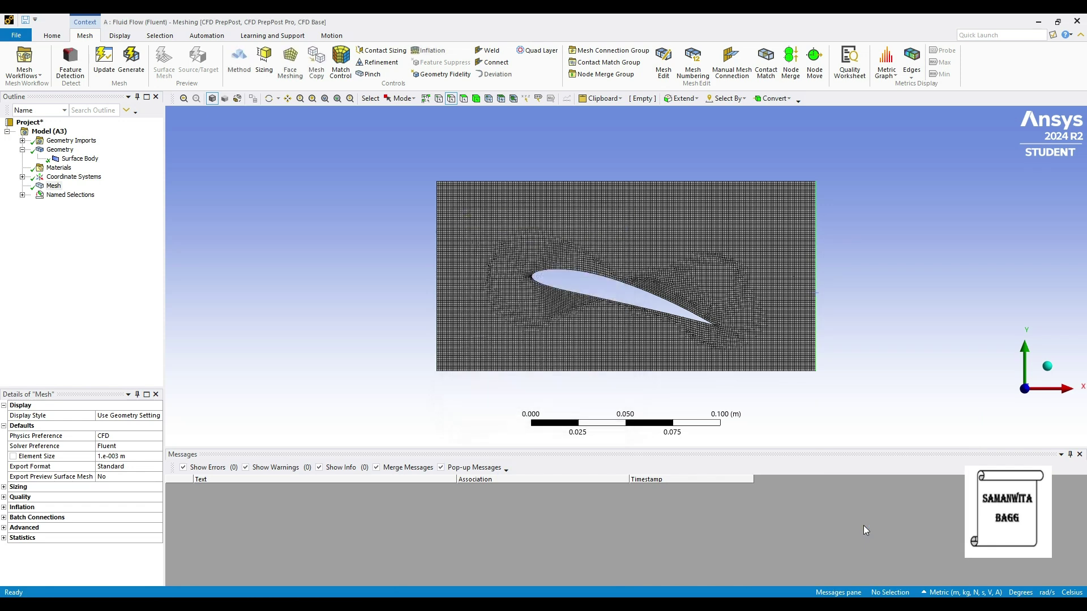
# - Create a named selection "airfoil" from the edge of the airfoil cutout
pyautogui.click(588, 276)
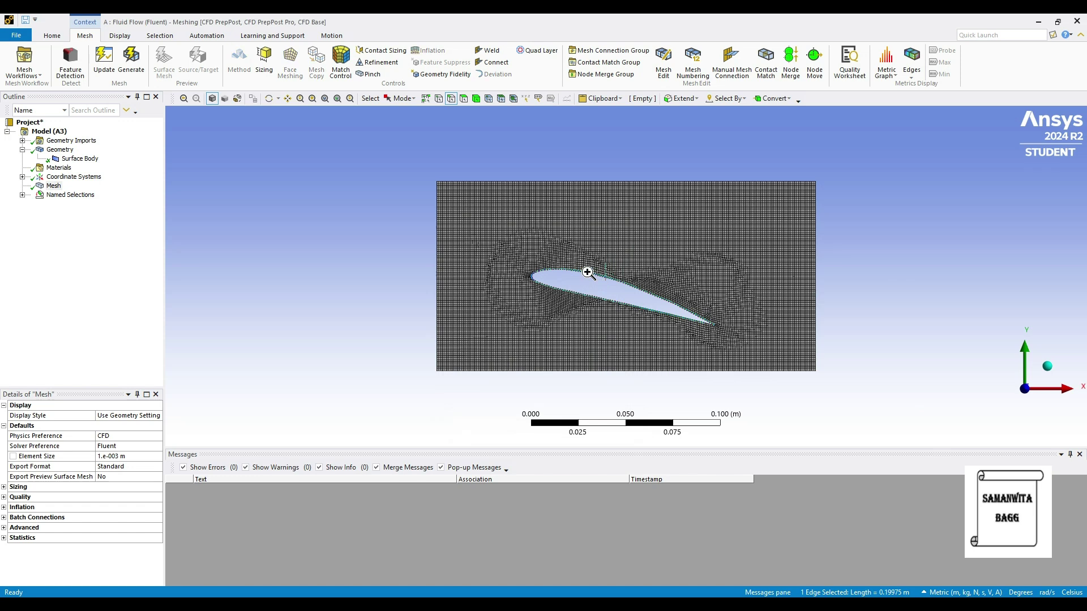
pyautogui.rightClick(587, 272)
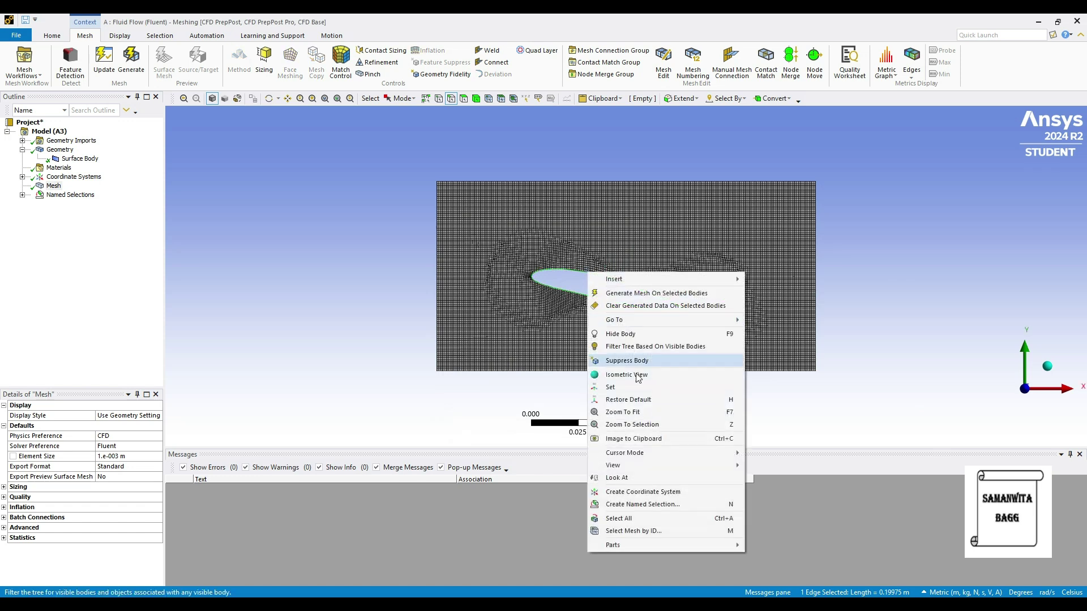
pyautogui.click(637, 505)
pyautogui.write('airfoil')
pyautogui.press('Return')
# - Create a named selection "top" from the upper horizontal edge of the domain
pyautogui.click(550, 180)
pyautogui.rightClick(551, 180)
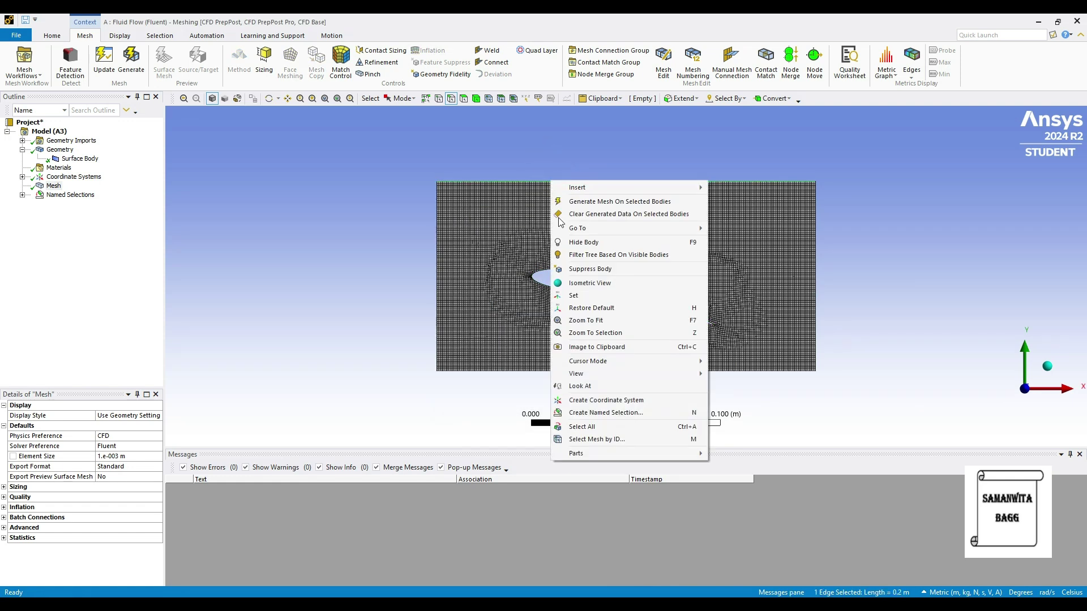
pyautogui.click(614, 416)
pyautogui.write('top')
pyautogui.press('Return')
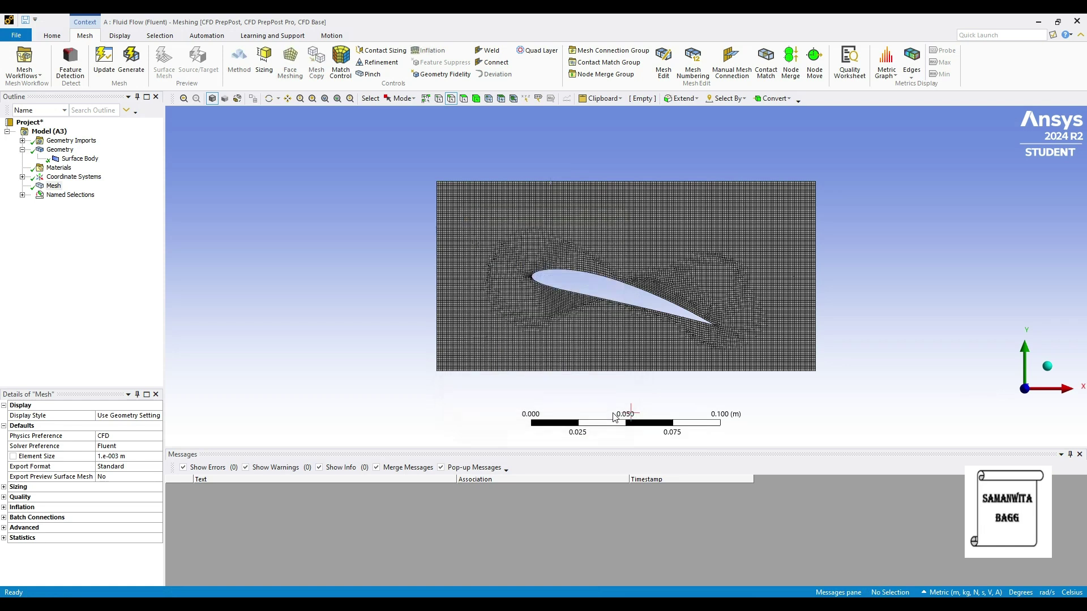
# - Create a named selection "bottom" from the lower horizontal edge of the domain
pyautogui.click(587, 371)
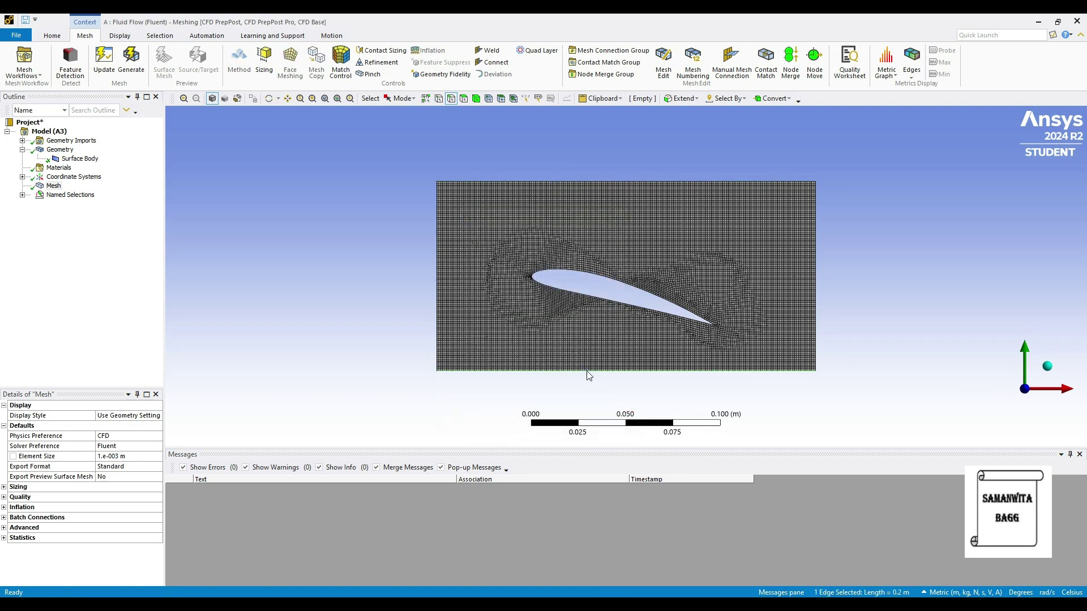
pyautogui.rightClick(587, 371)
pyautogui.click(625, 328)
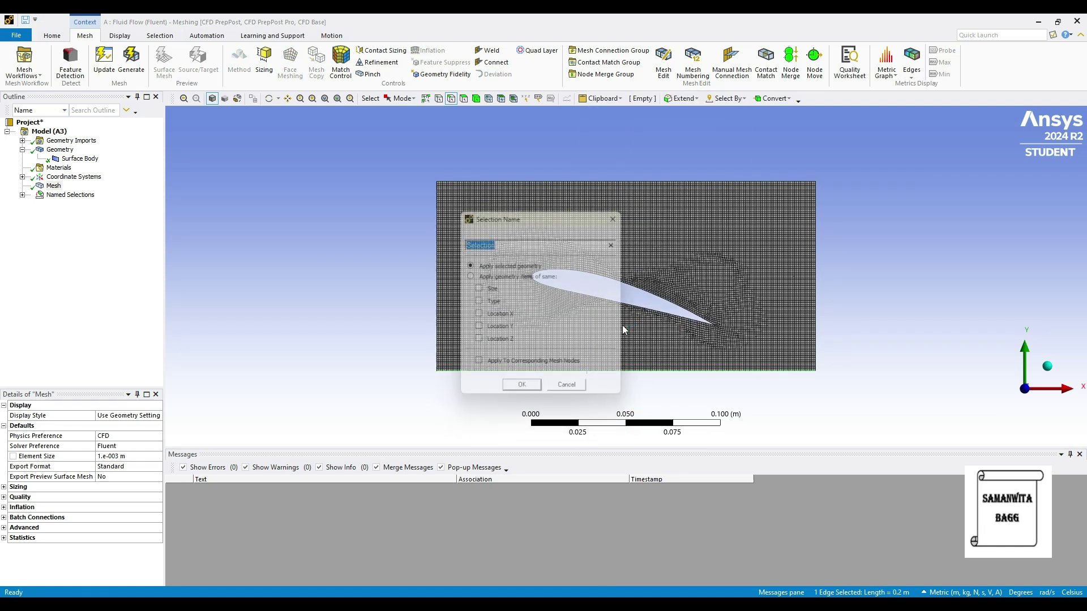
pyautogui.write('bottom')
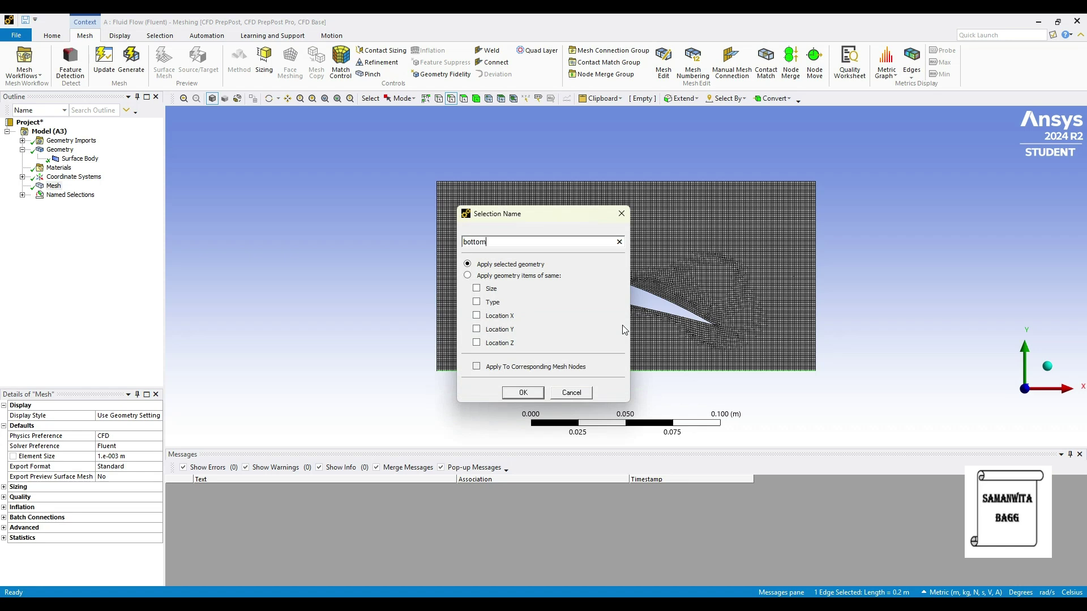
pyautogui.press('Return')
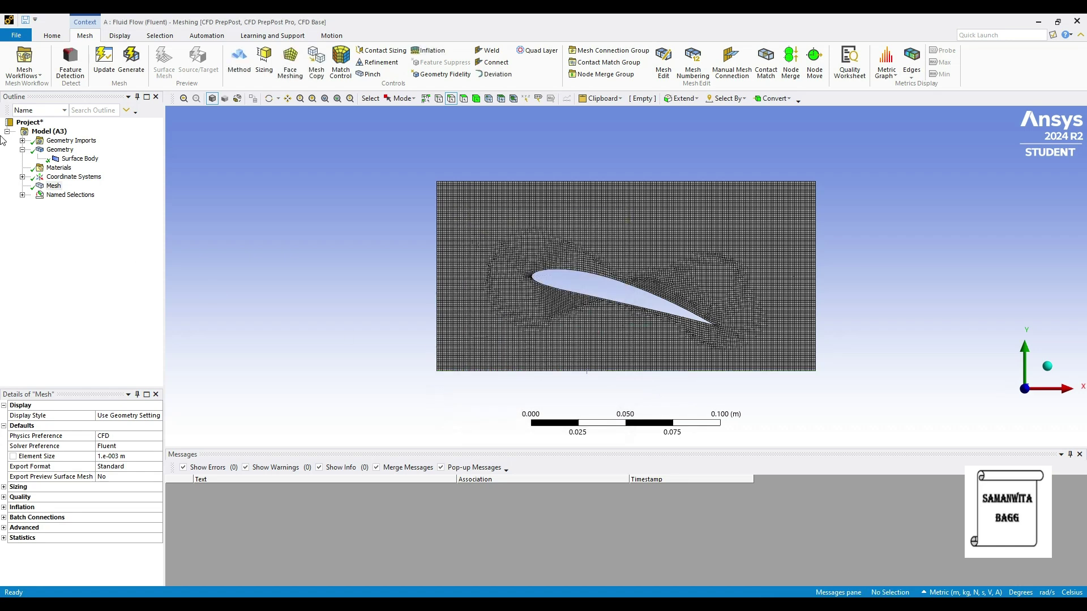
# - List the named selections in the outline and update the mesh for transfer to Fluent
pyautogui.click(22, 195)
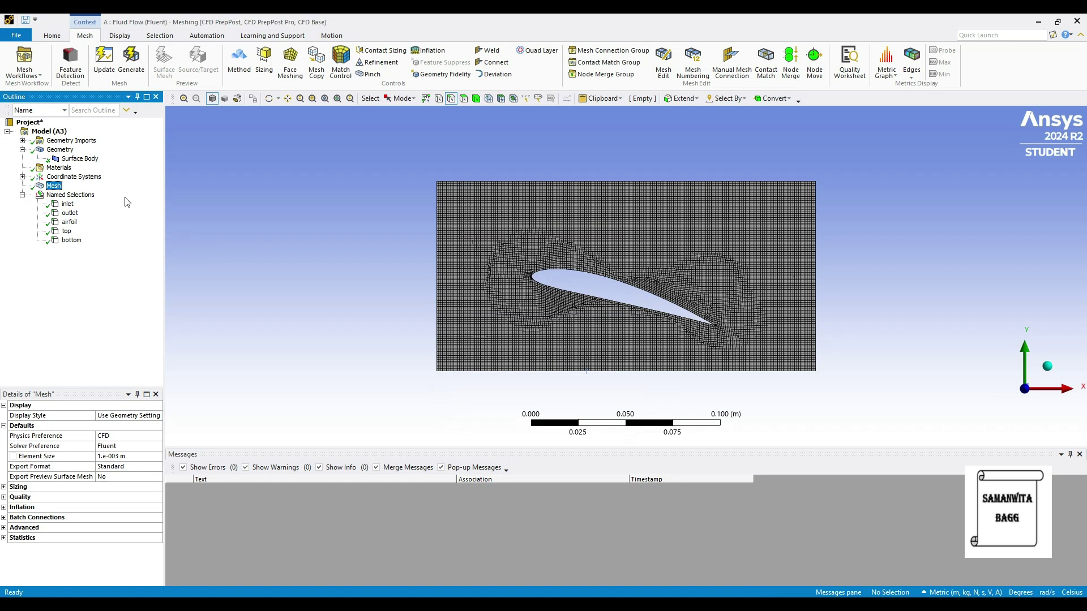
pyautogui.click(107, 62)
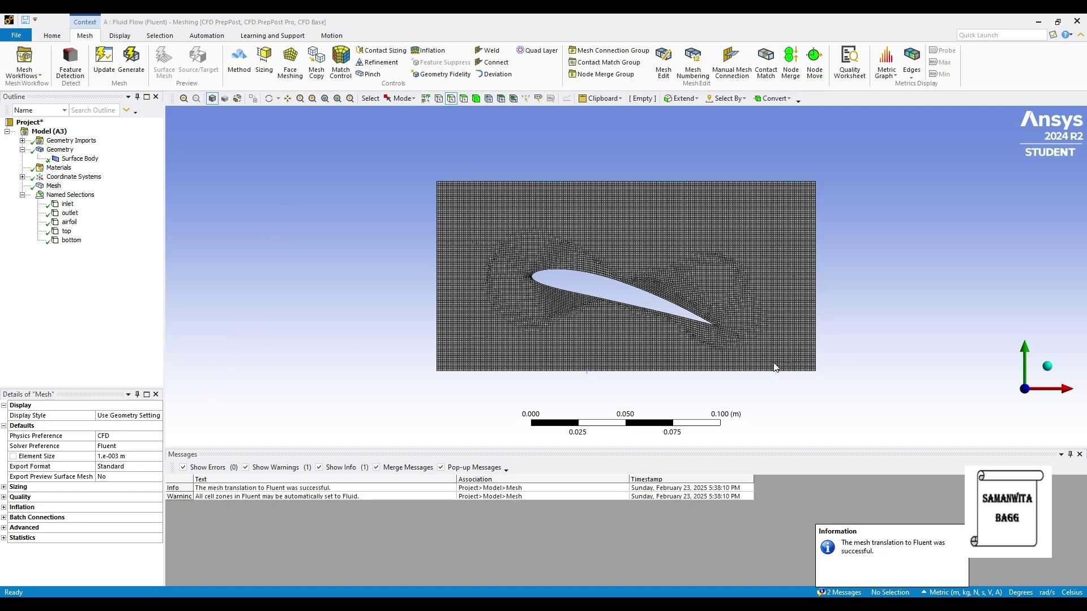
pyautogui.click(917, 560)
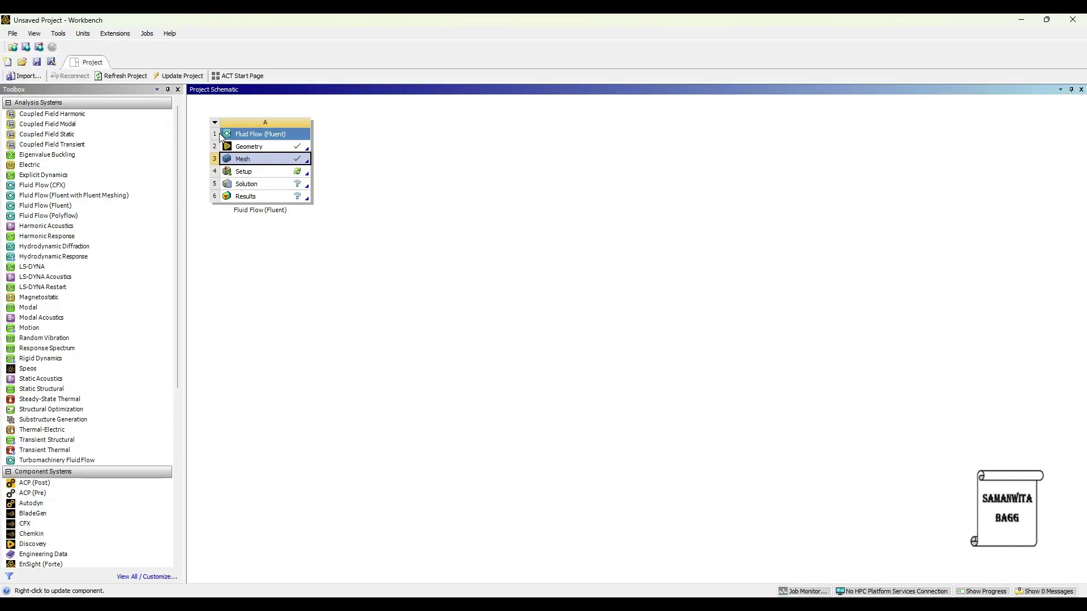
# - Launch the Fluent setup from the project schematic with double precision and 2 solver processes
pyautogui.doubleClick(249, 173)
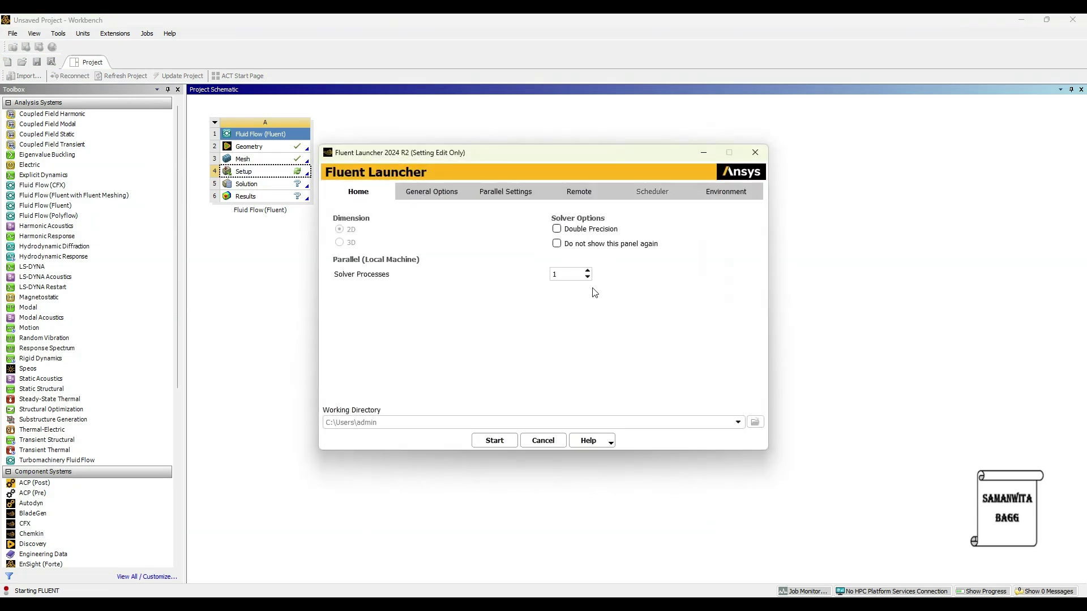
pyautogui.click(558, 230)
pyautogui.click(494, 441)
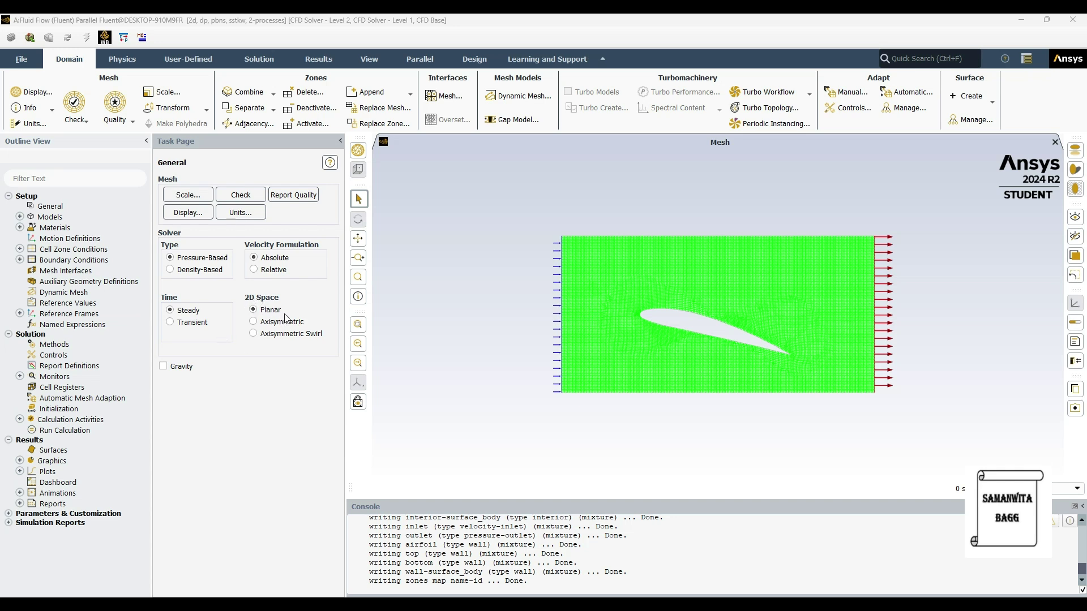
pyautogui.click(20, 217)
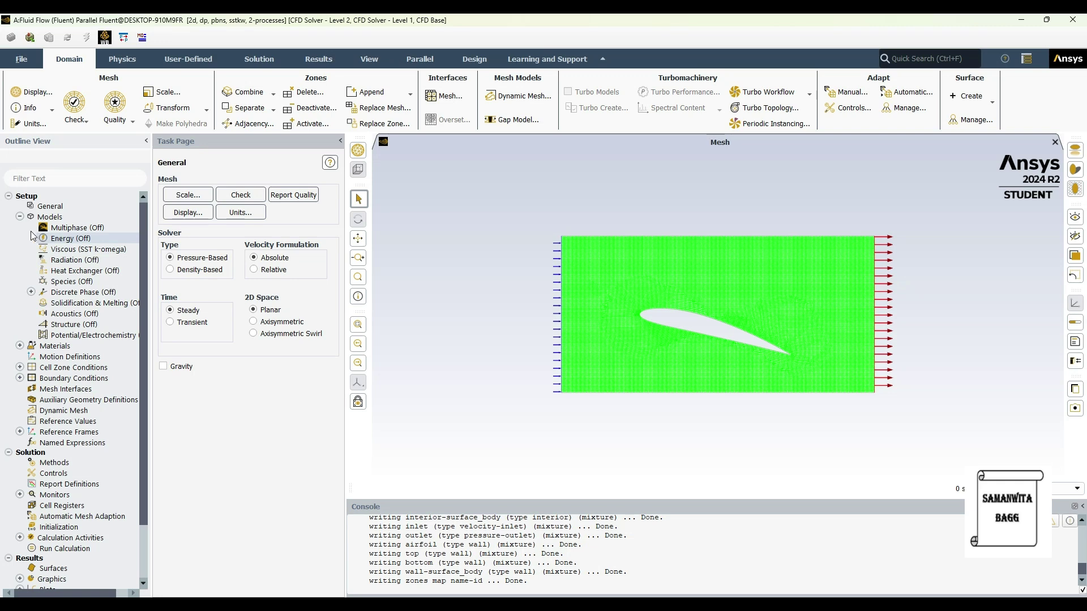
pyautogui.click(20, 217)
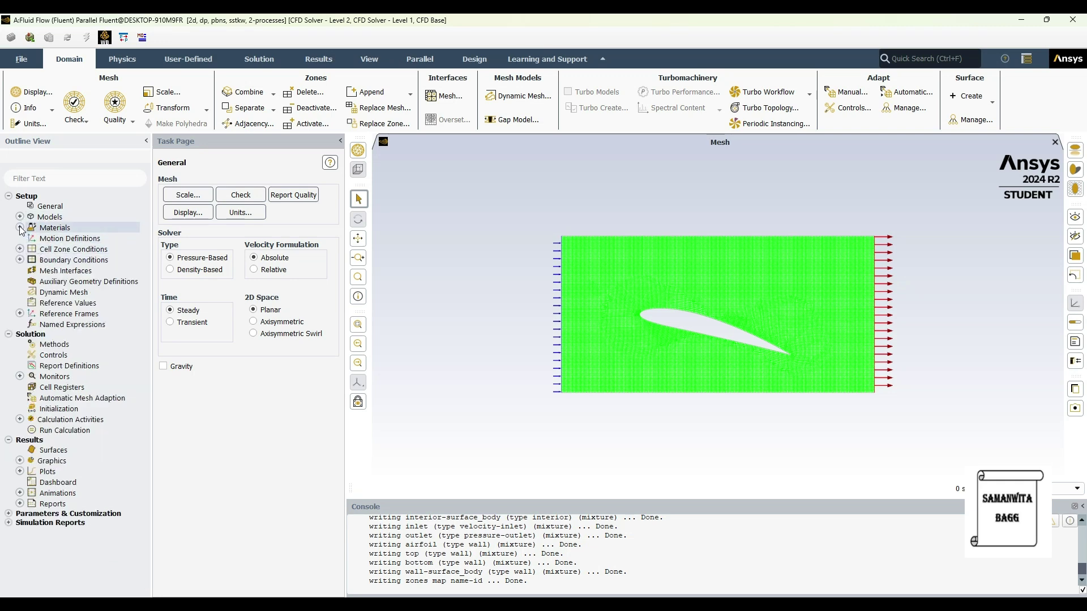
pyautogui.click(19, 227)
pyautogui.click(31, 238)
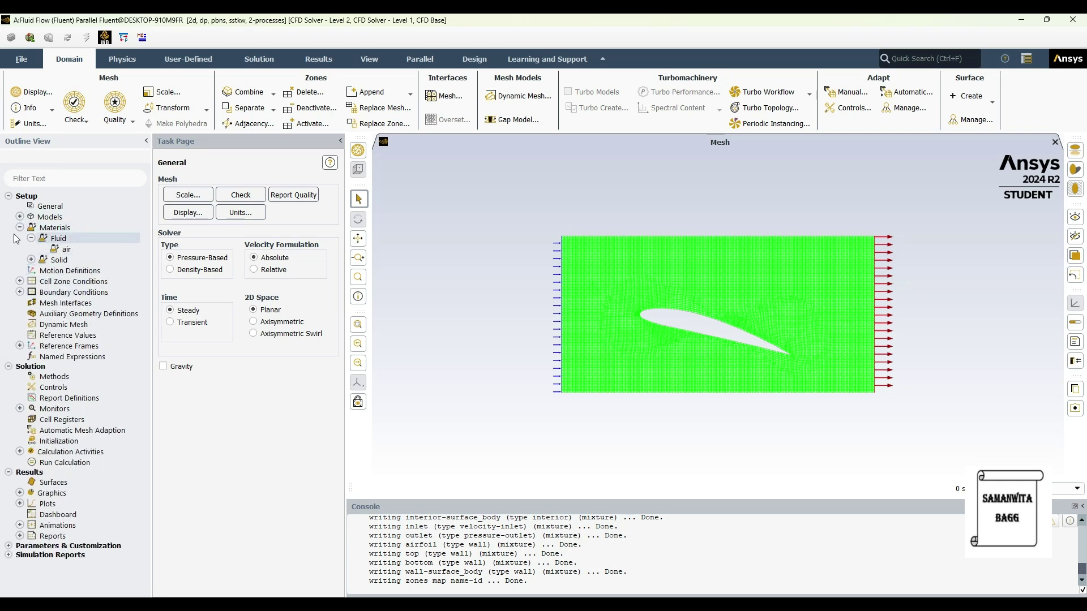
pyautogui.click(20, 228)
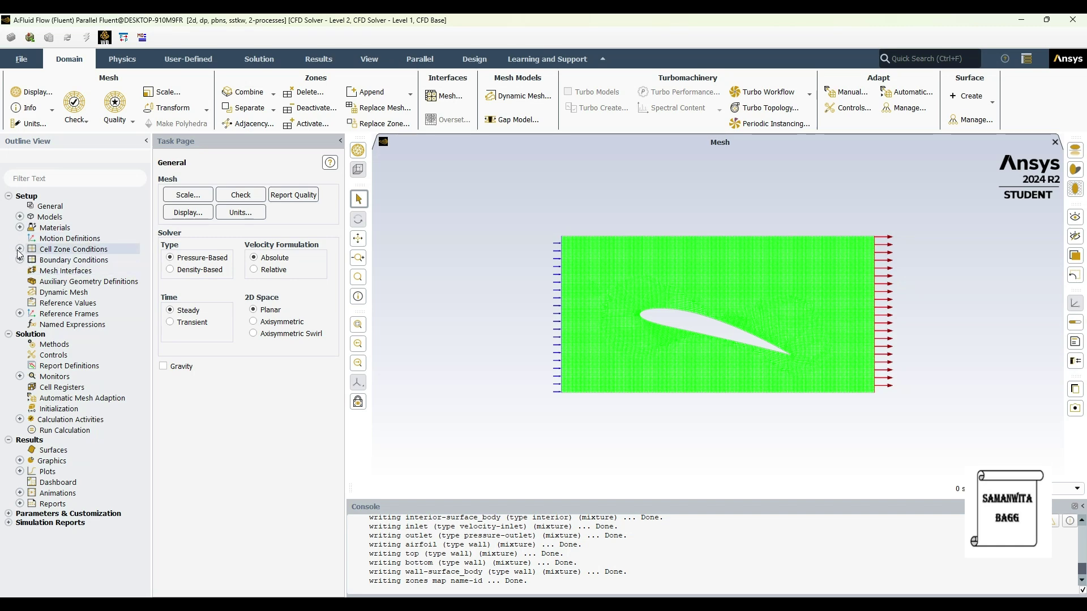
# - Set the velocity magnitude of the inlet boundary condition to 15 m/s and apply it
pyautogui.click(19, 260)
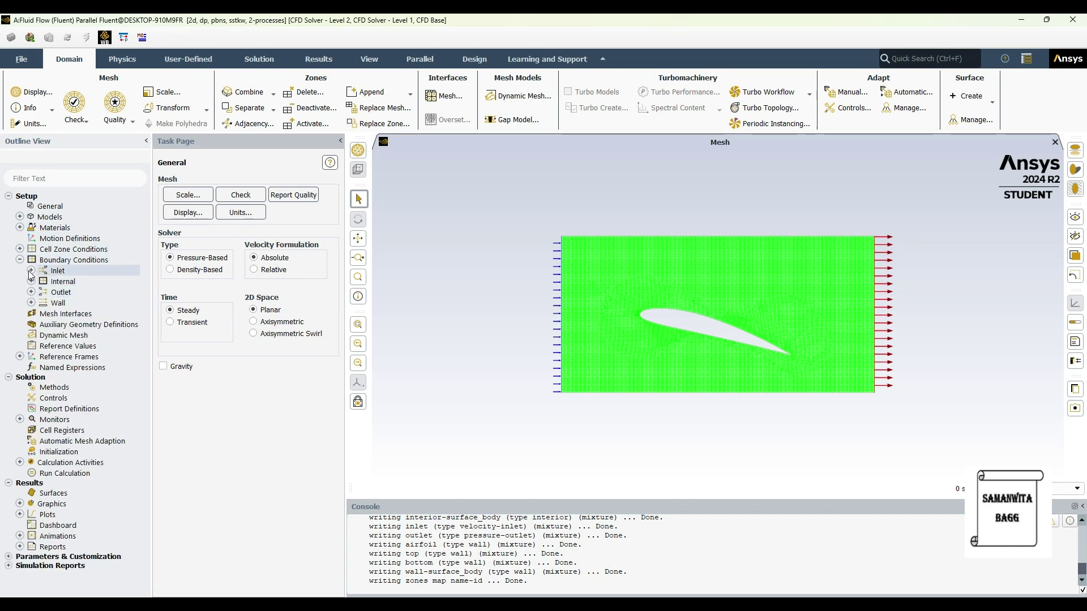
pyautogui.click(31, 270)
pyautogui.doubleClick(83, 283)
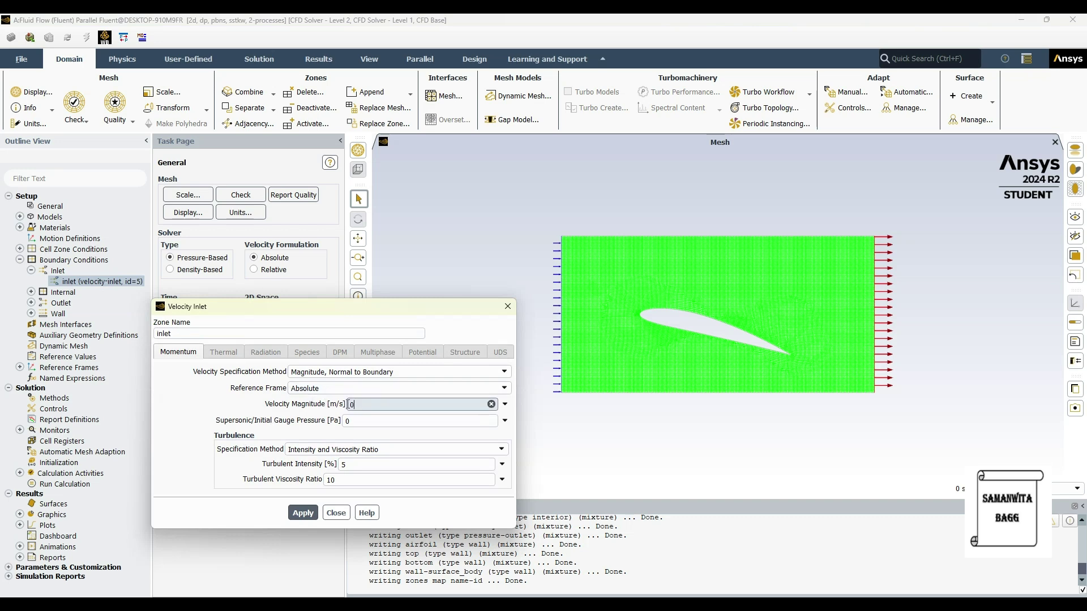
pyautogui.doubleClick(349, 404)
pyautogui.click(303, 513)
pyautogui.click(338, 514)
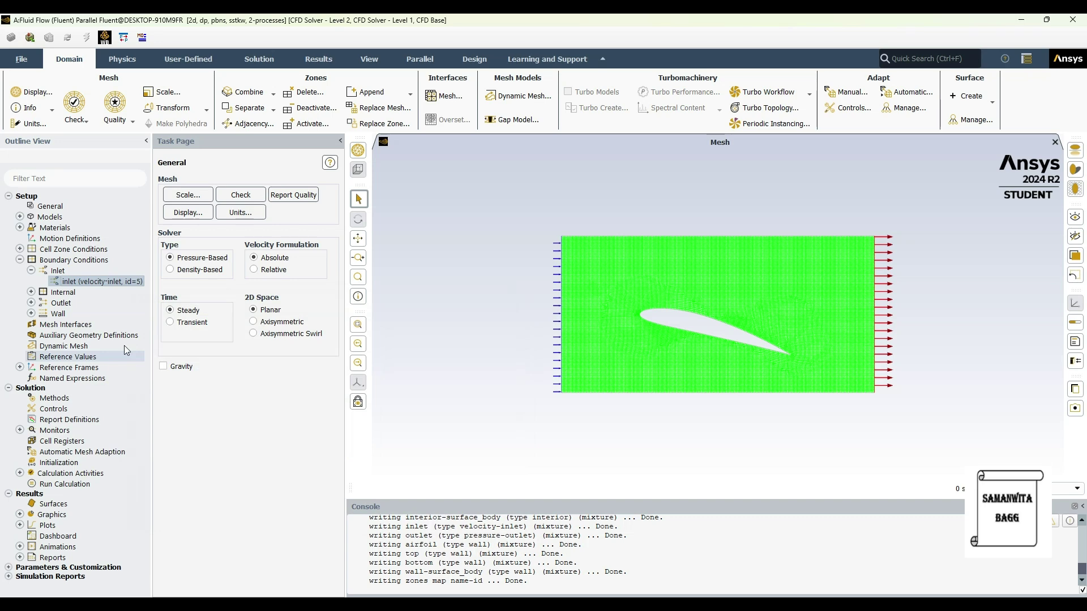
pyautogui.click(20, 260)
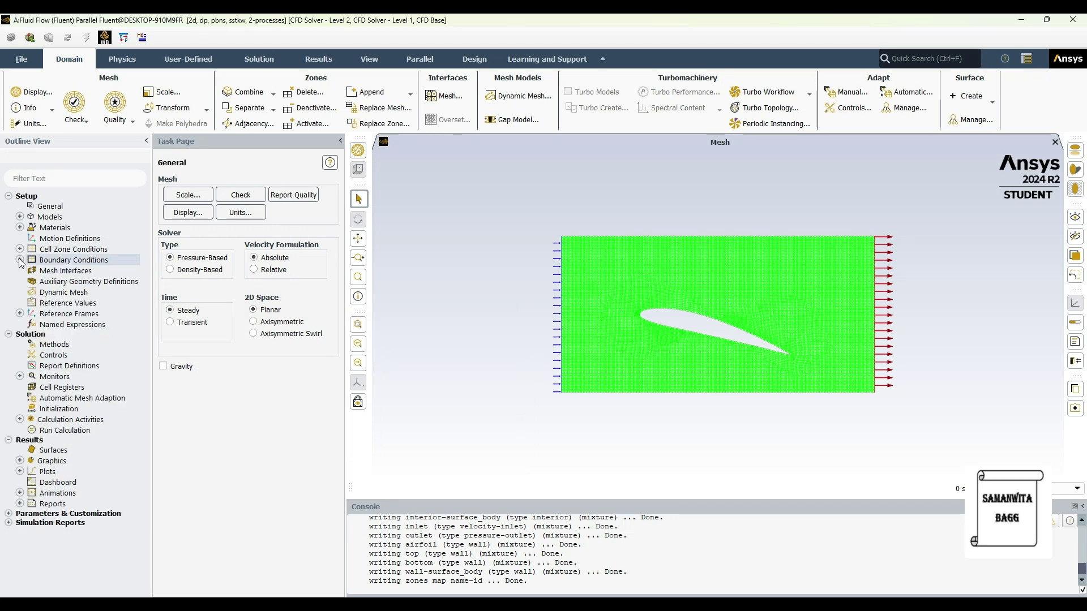
# - Compute the reference values from the inlet and set the reference zone to surface_body
pyautogui.click(62, 304)
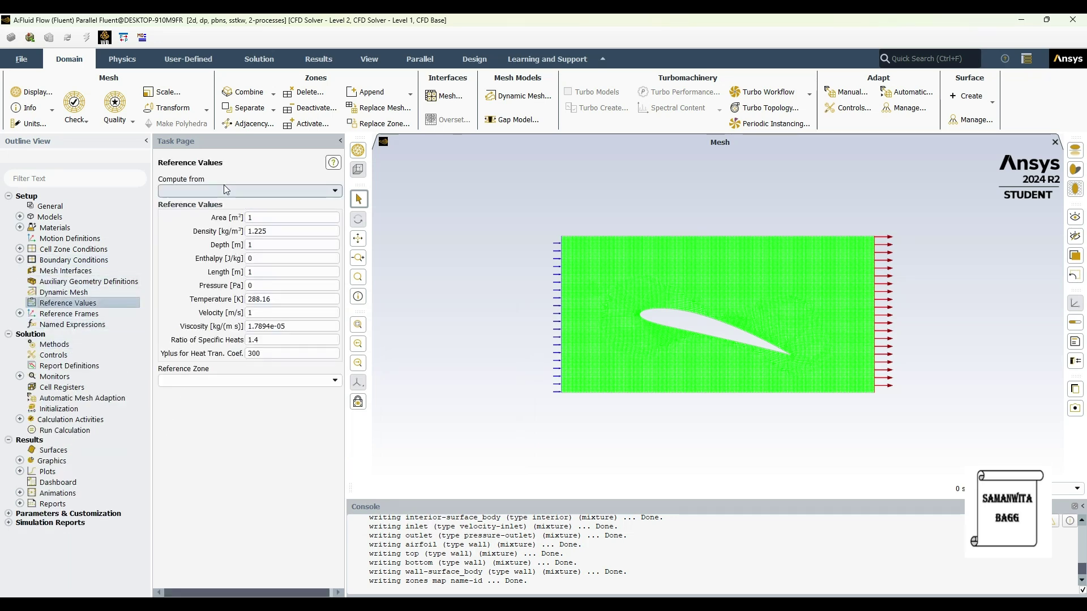
pyautogui.click(225, 190)
pyautogui.click(335, 193)
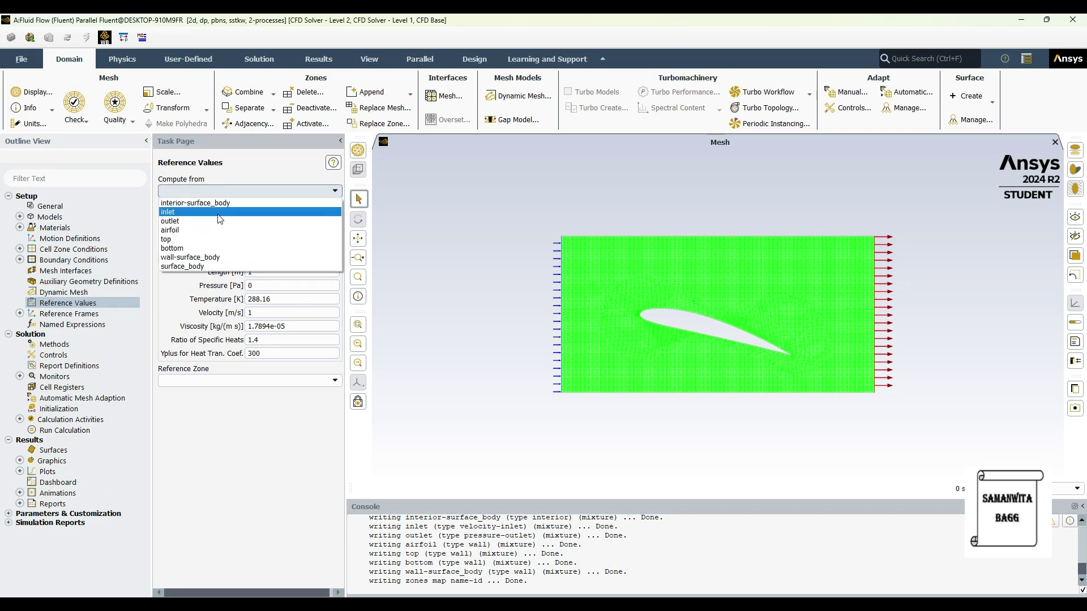
pyautogui.click(207, 214)
pyautogui.click(315, 387)
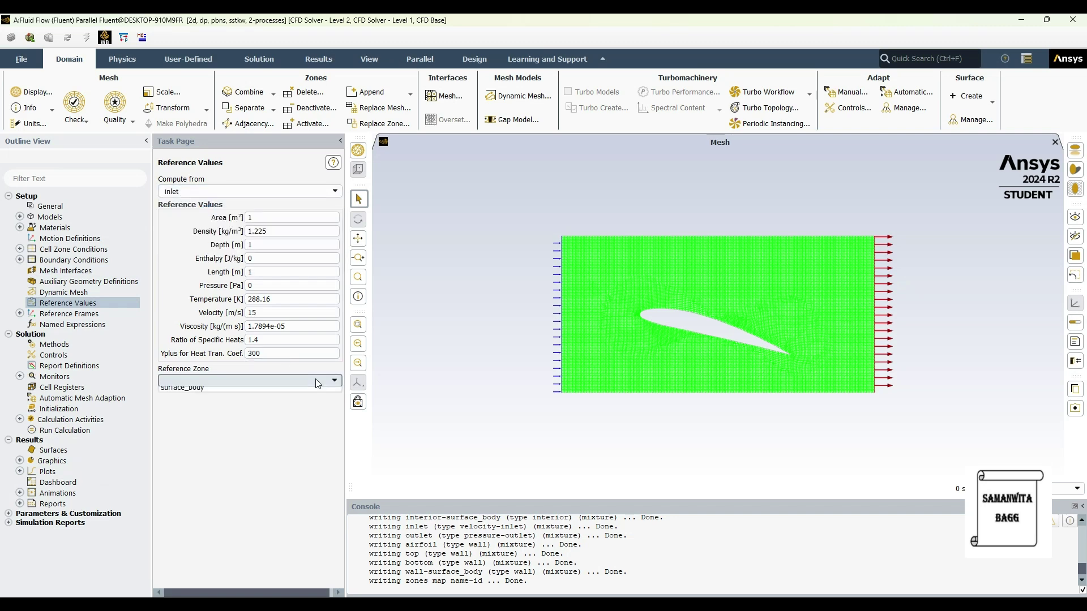
pyautogui.click(184, 403)
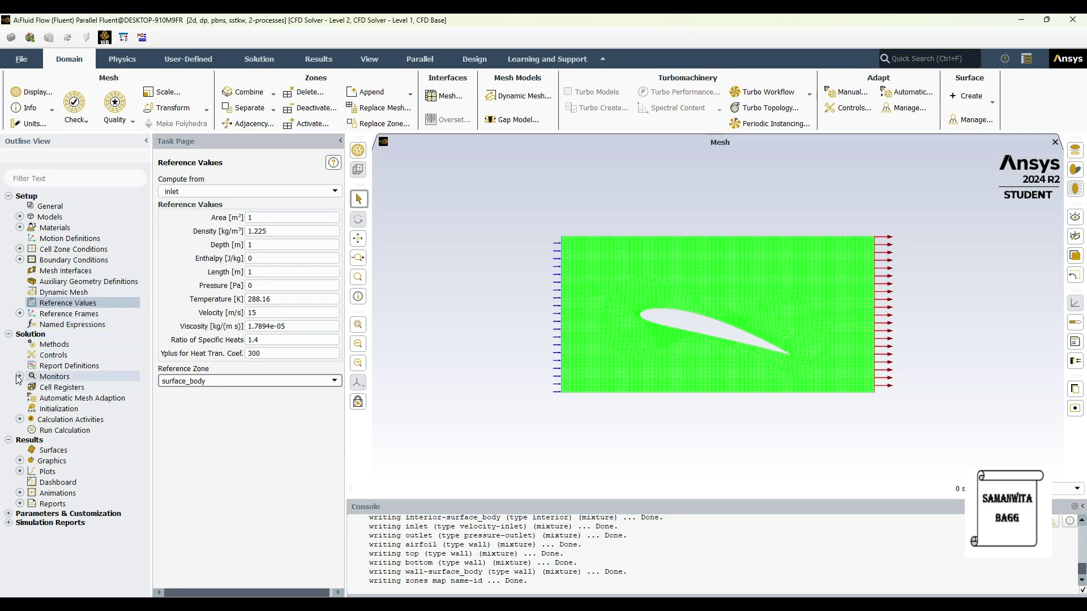
# - Check the solution methods and start a new report plot definition under the monitors
pyautogui.click(54, 344)
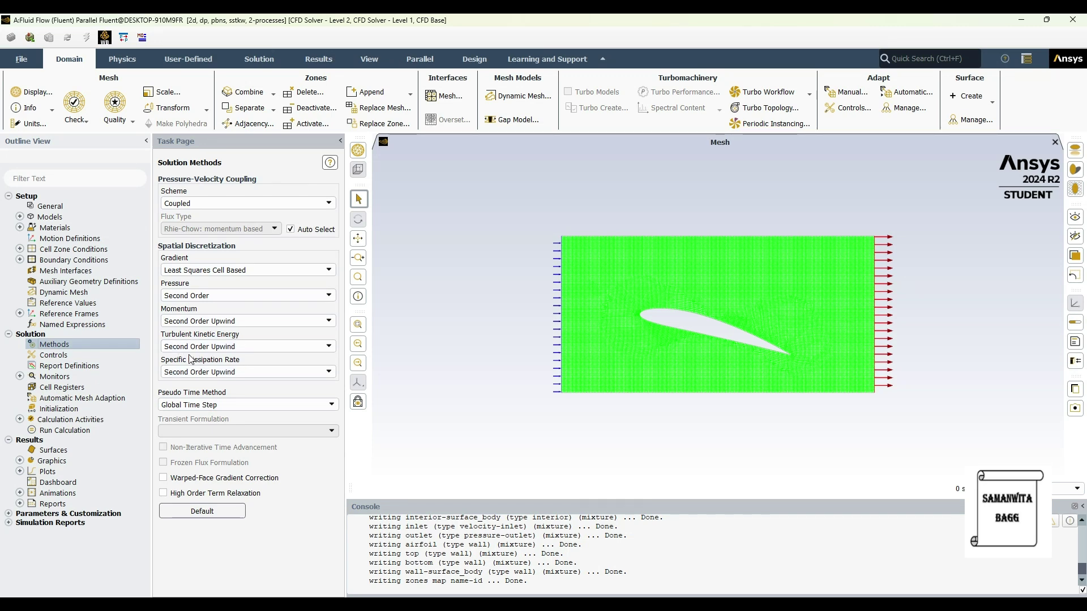
pyautogui.click(20, 376)
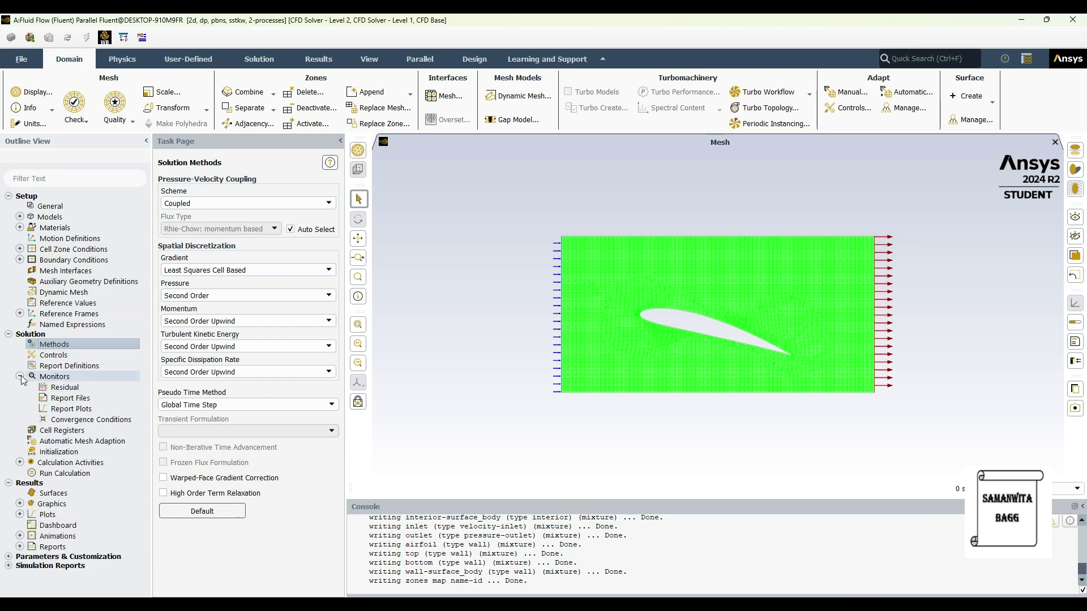
pyautogui.doubleClick(87, 413)
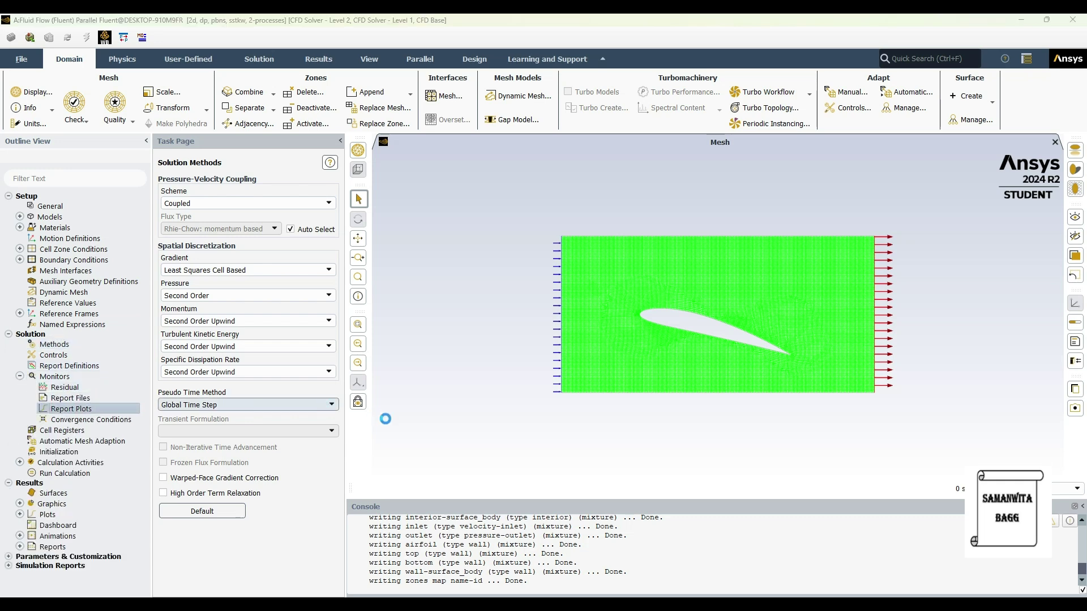
pyautogui.click(174, 432)
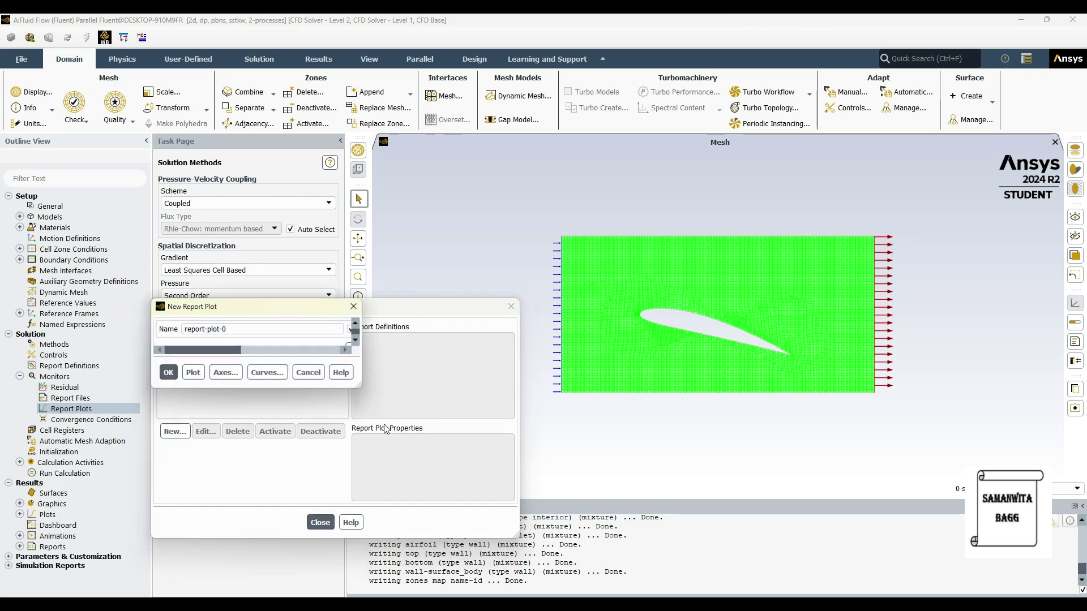
# - Create a drag coefficient report definition named drag-cd for the airfoil zone, with printing to the console enabled
pyautogui.click(619, 338)
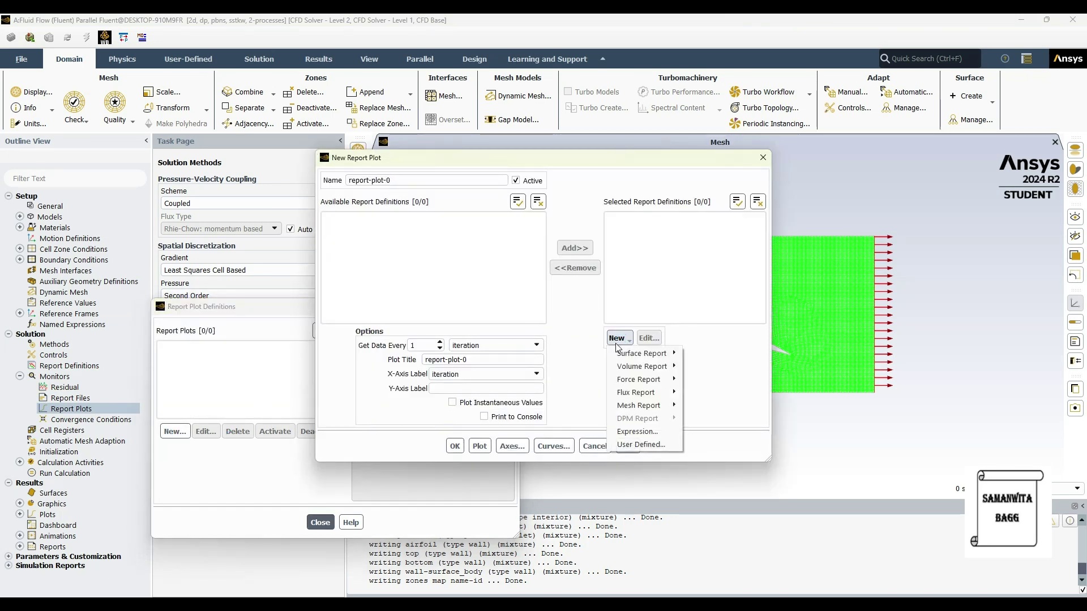
pyautogui.moveTo(653, 381)
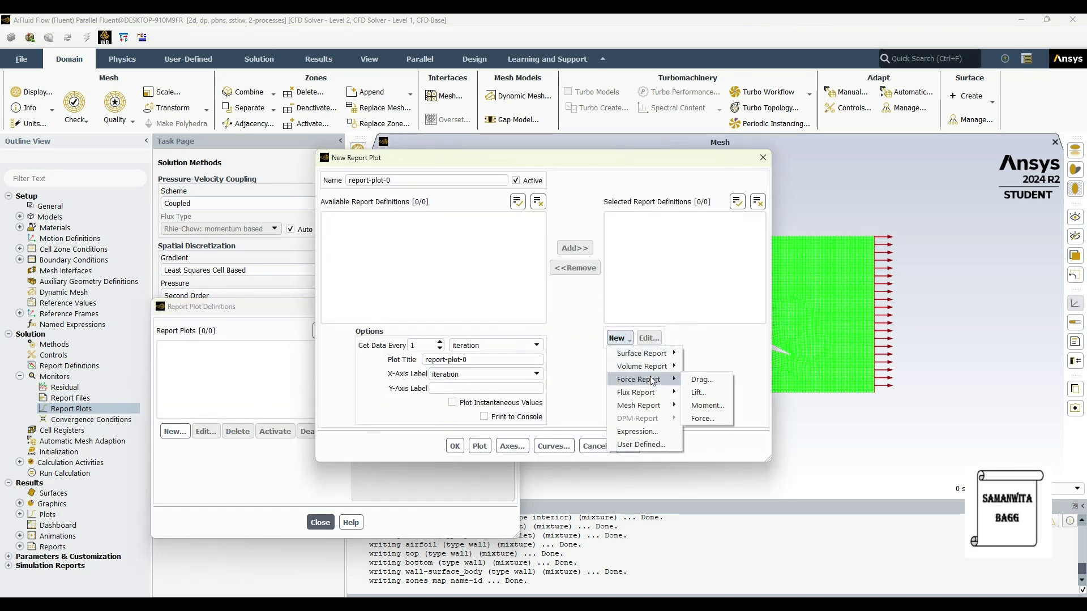
pyautogui.click(698, 380)
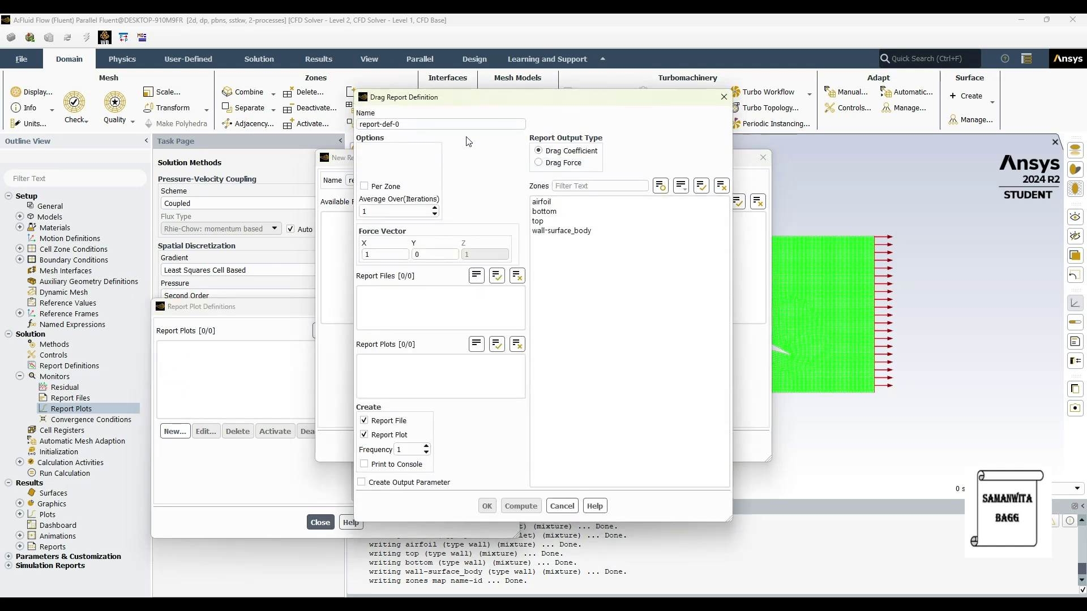
pyautogui.moveTo(409, 124); pyautogui.dragTo(360, 124)
pyautogui.write('drag-cd')
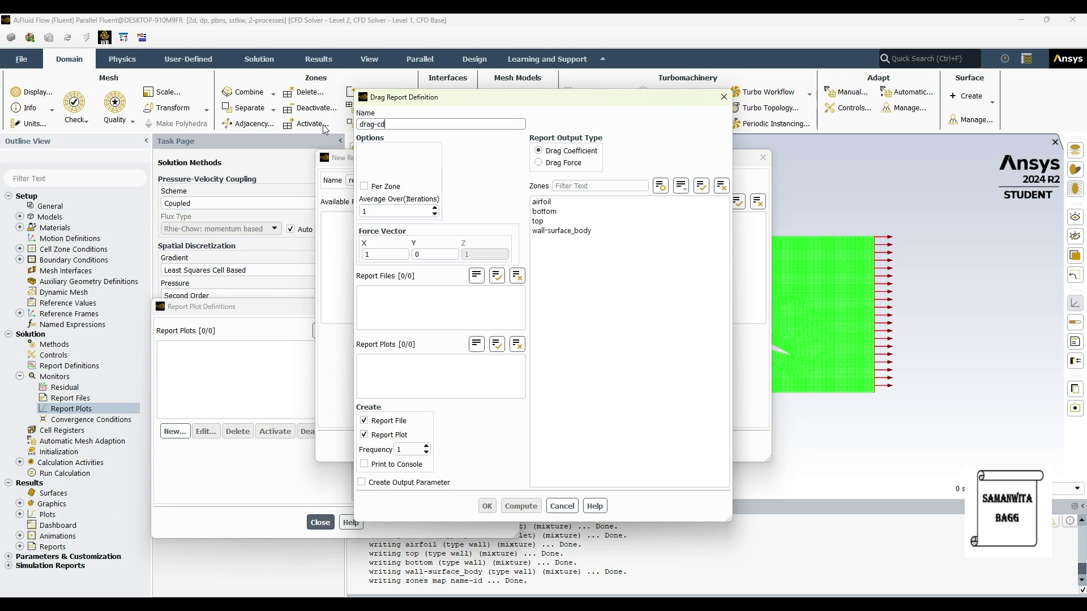
pyautogui.click(540, 202)
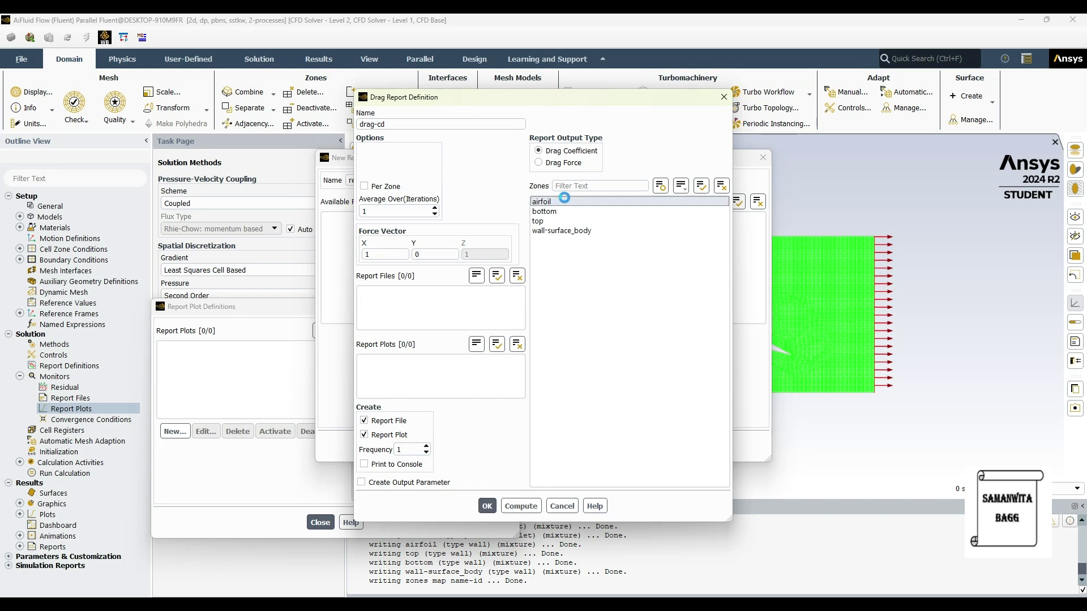
pyautogui.click(365, 465)
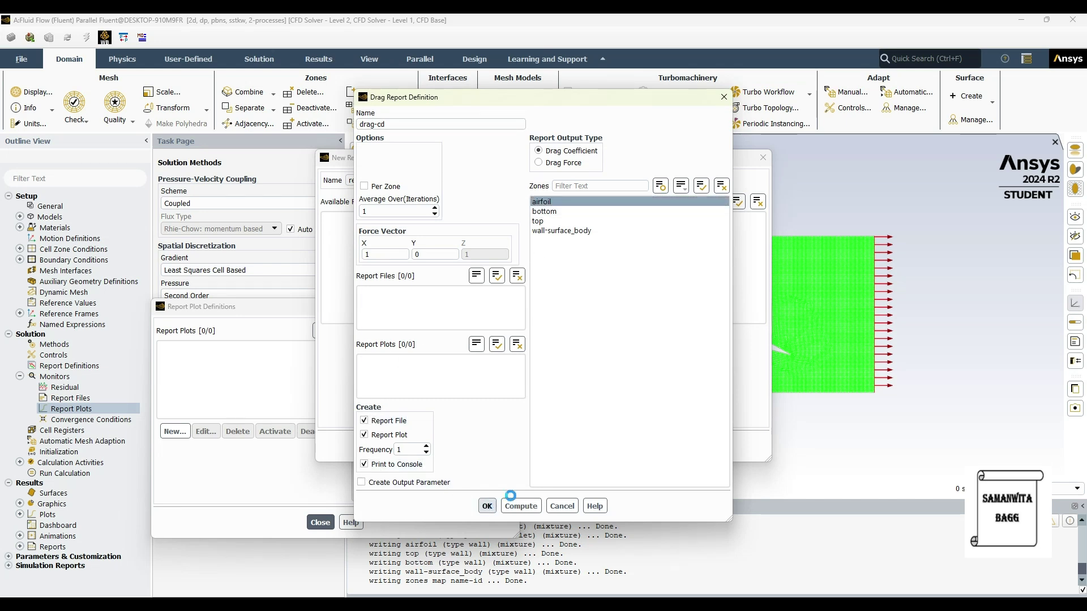
pyautogui.click(487, 506)
# - Create a drag force report definition named drag-force for the airfoil zone, with printing to the console enabled
pyautogui.click(618, 338)
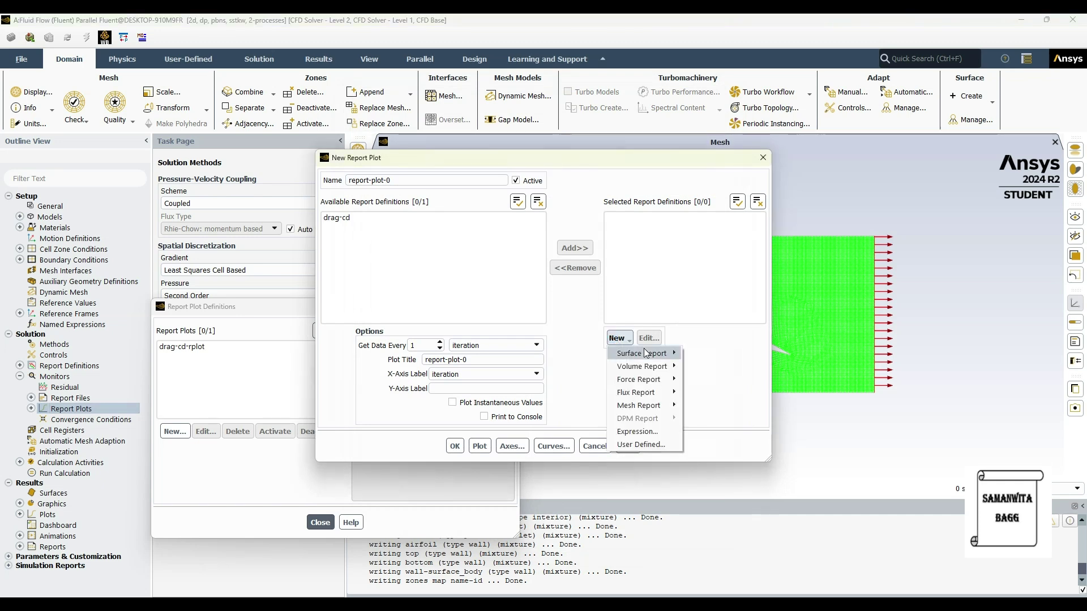
pyautogui.moveTo(652, 380)
pyautogui.click(702, 380)
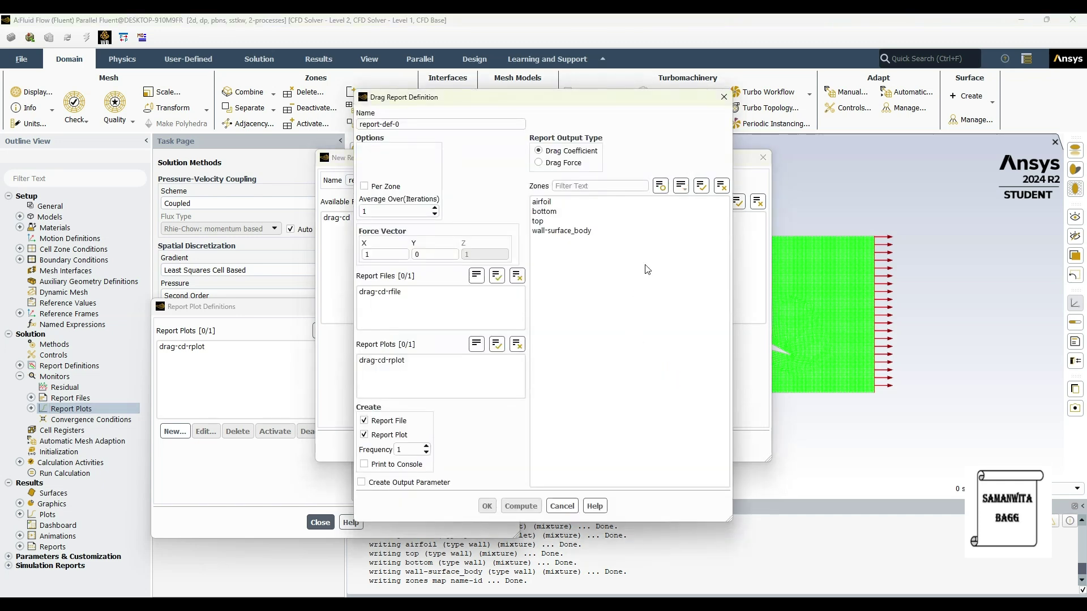
pyautogui.click(538, 163)
pyautogui.moveTo(419, 124); pyautogui.dragTo(256, 123)
pyautogui.write('drag-force')
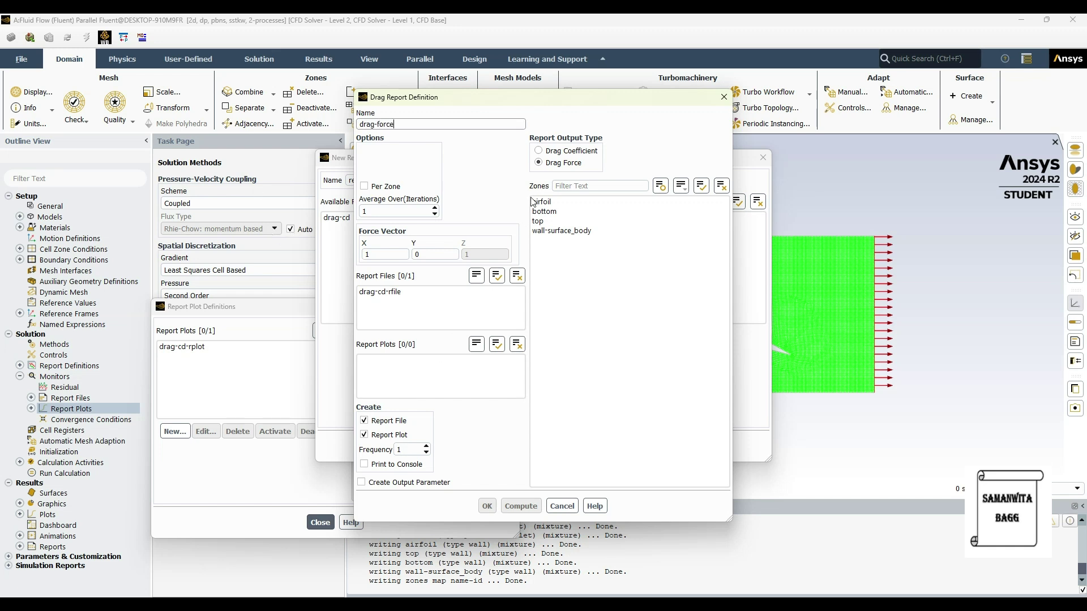
pyautogui.click(533, 202)
pyautogui.click(364, 464)
pyautogui.click(487, 506)
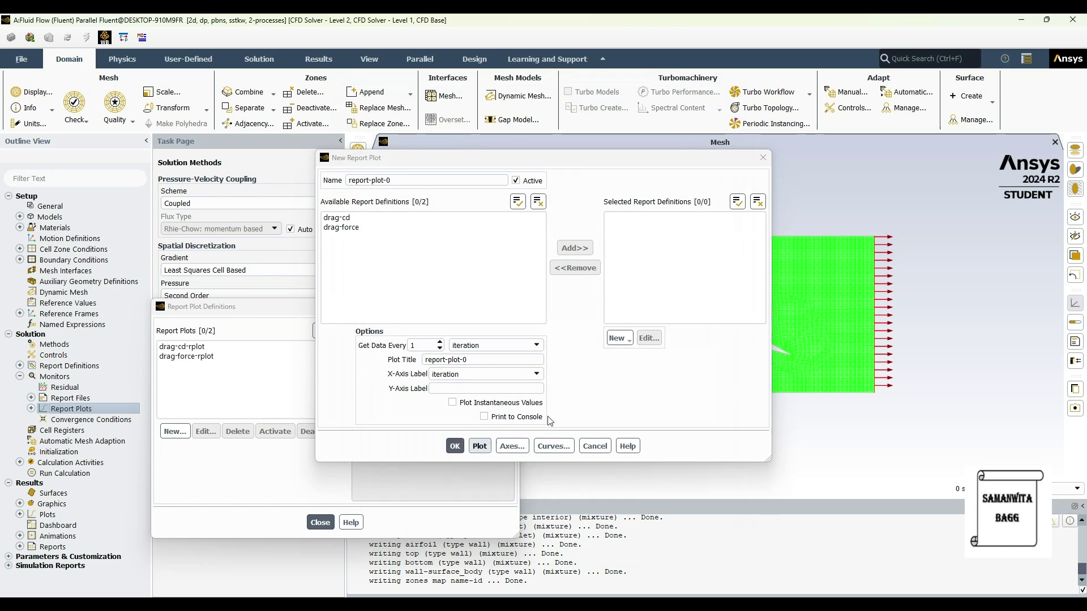
# - Create a lift coefficient report definition named lift-cl for the airfoil zone, with printing to the console enabled
pyautogui.click(617, 339)
pyautogui.moveTo(659, 384)
pyautogui.click(708, 392)
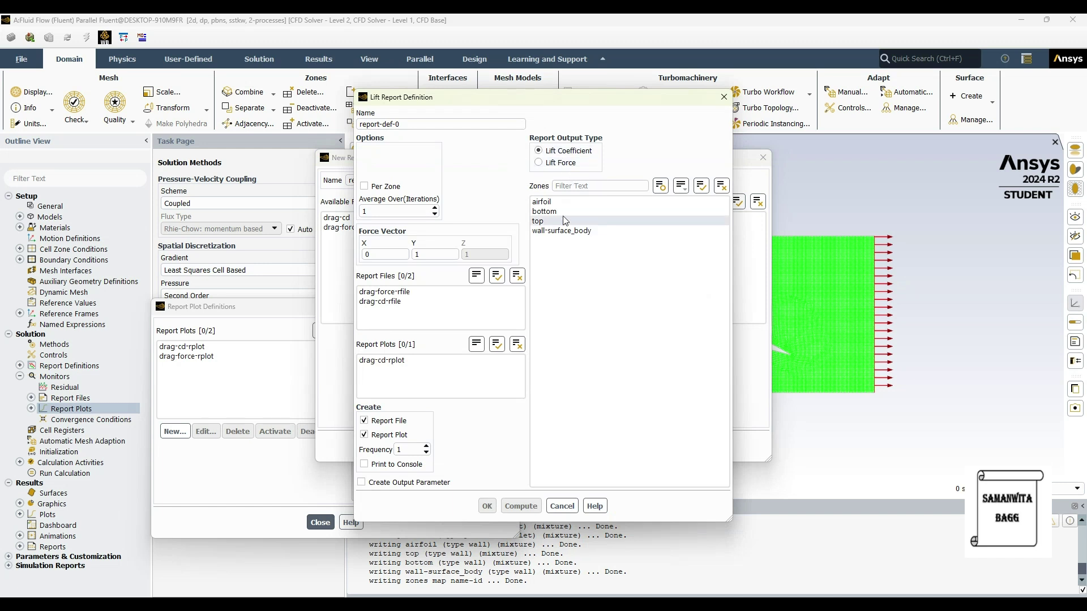
pyautogui.click(542, 202)
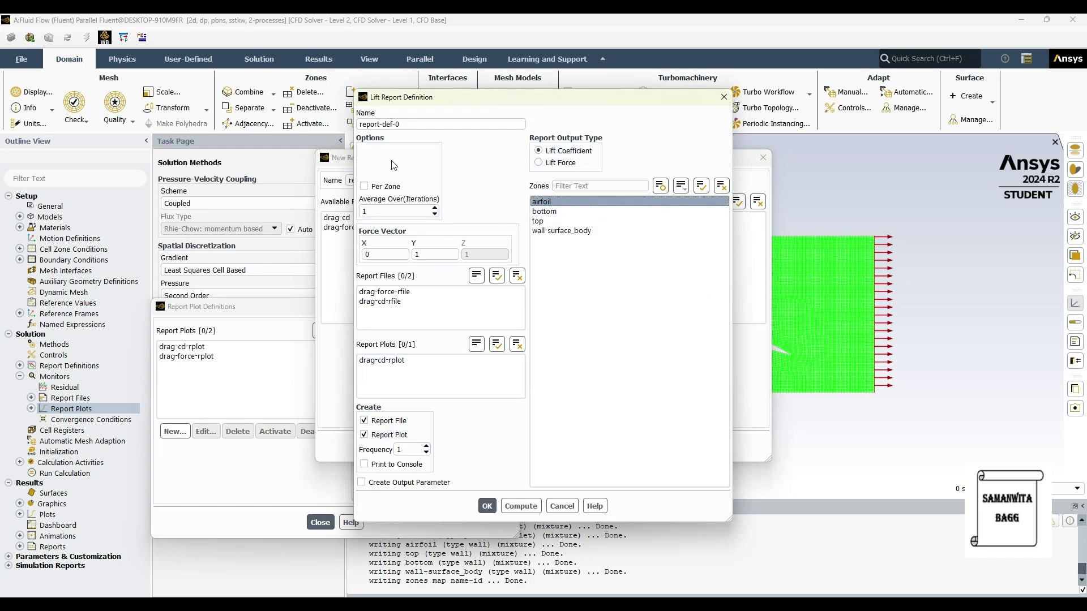
pyautogui.moveTo(411, 124); pyautogui.dragTo(313, 129)
pyautogui.press('BackSpace')
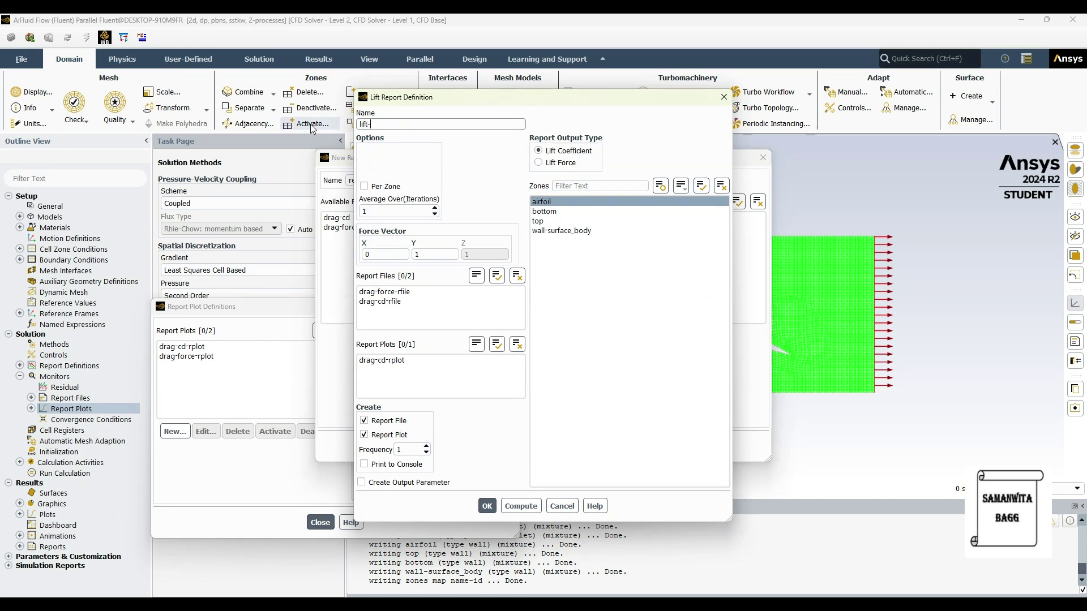
pyautogui.click(364, 466)
pyautogui.click(487, 506)
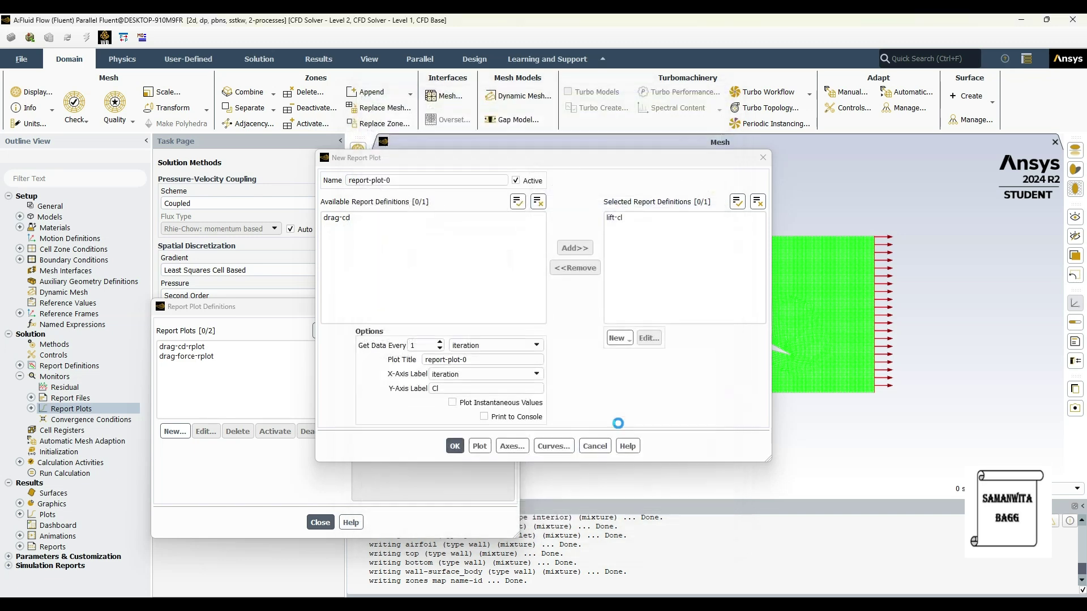
# - Create a lift force report definition named lift-force for the airfoil zone with console printing, and finish the report plot definitions
pyautogui.click(618, 338)
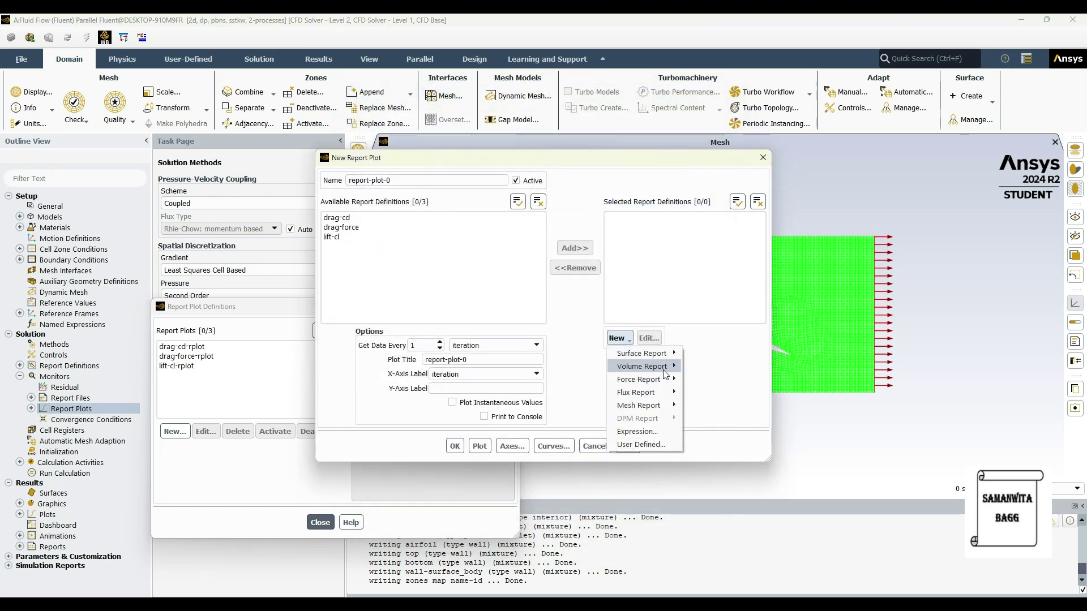
pyautogui.moveTo(666, 383)
pyautogui.click(702, 393)
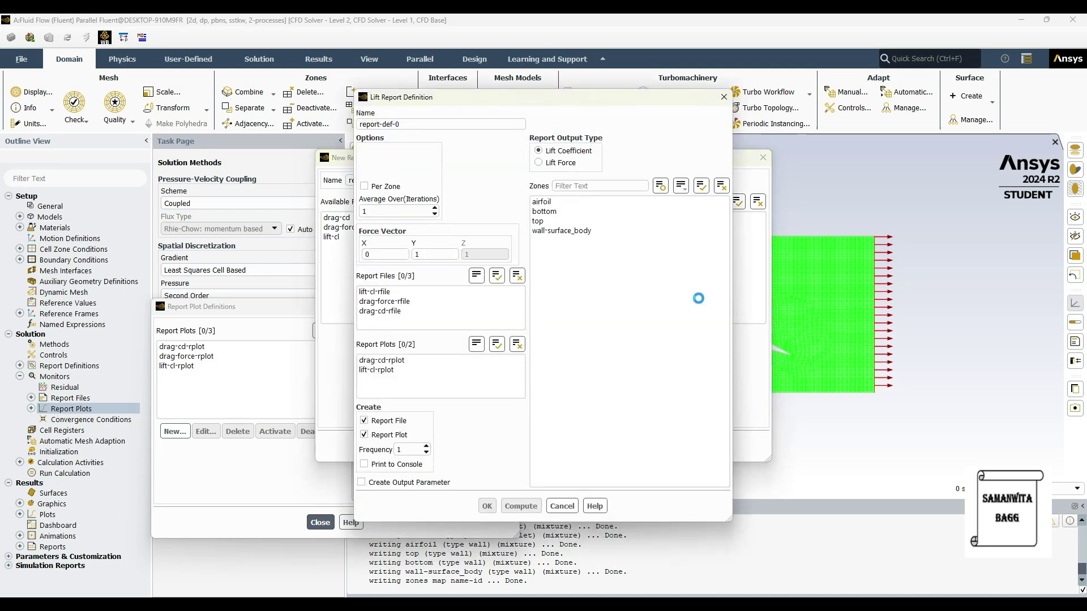
pyautogui.click(538, 163)
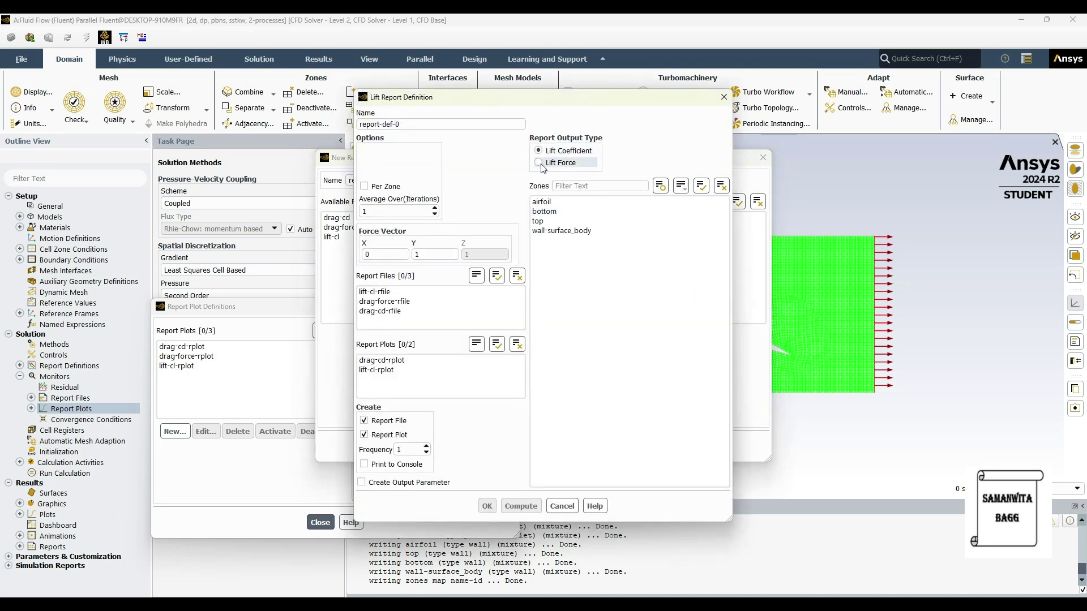
pyautogui.tripleClick(412, 129)
pyautogui.write('lift-force')
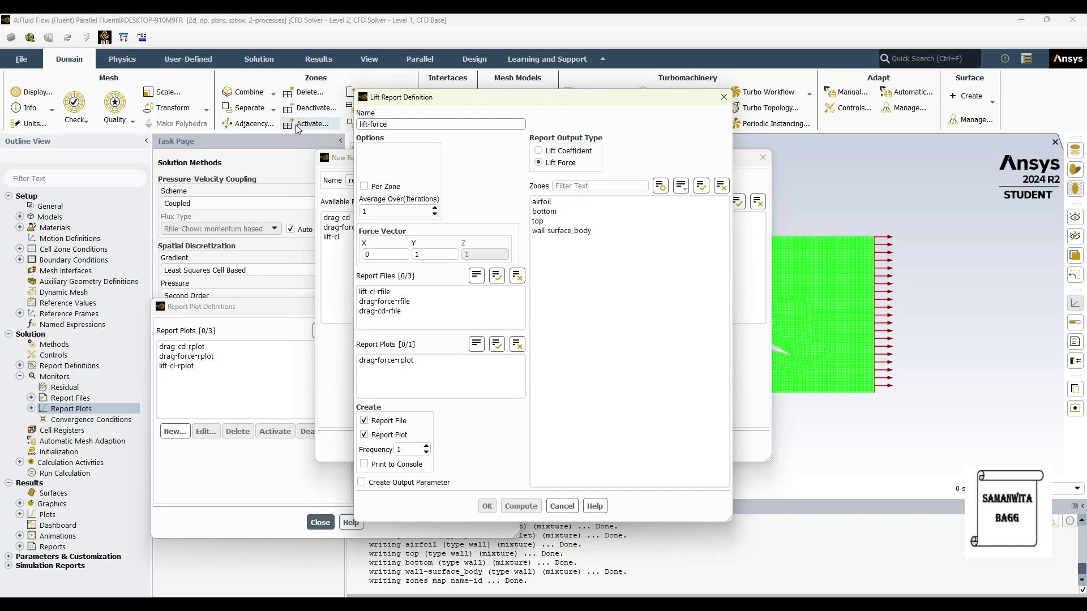
pyautogui.click(562, 202)
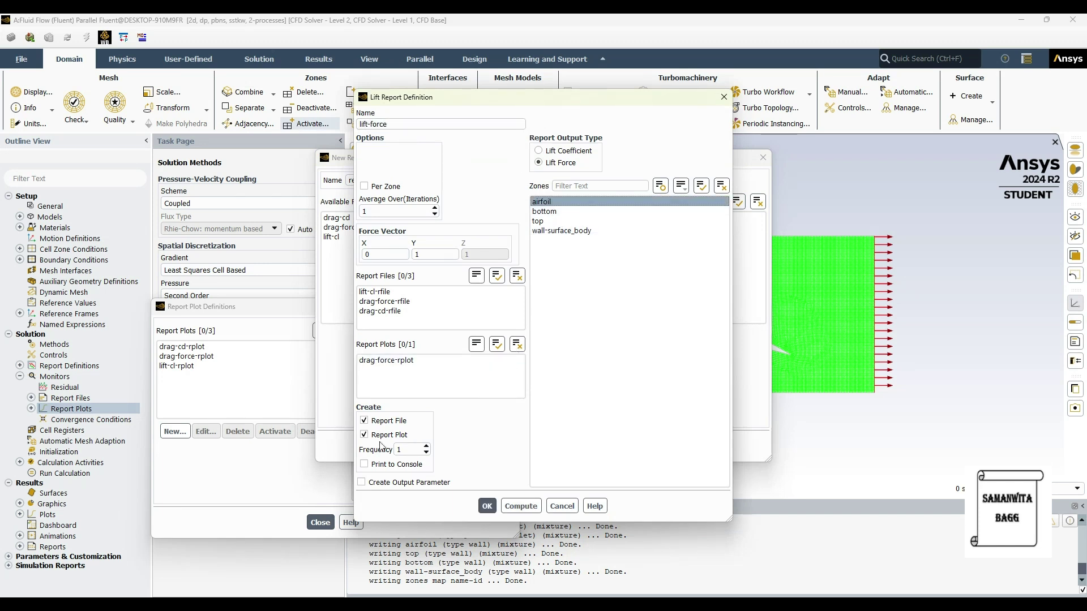
pyautogui.click(364, 464)
pyautogui.click(487, 505)
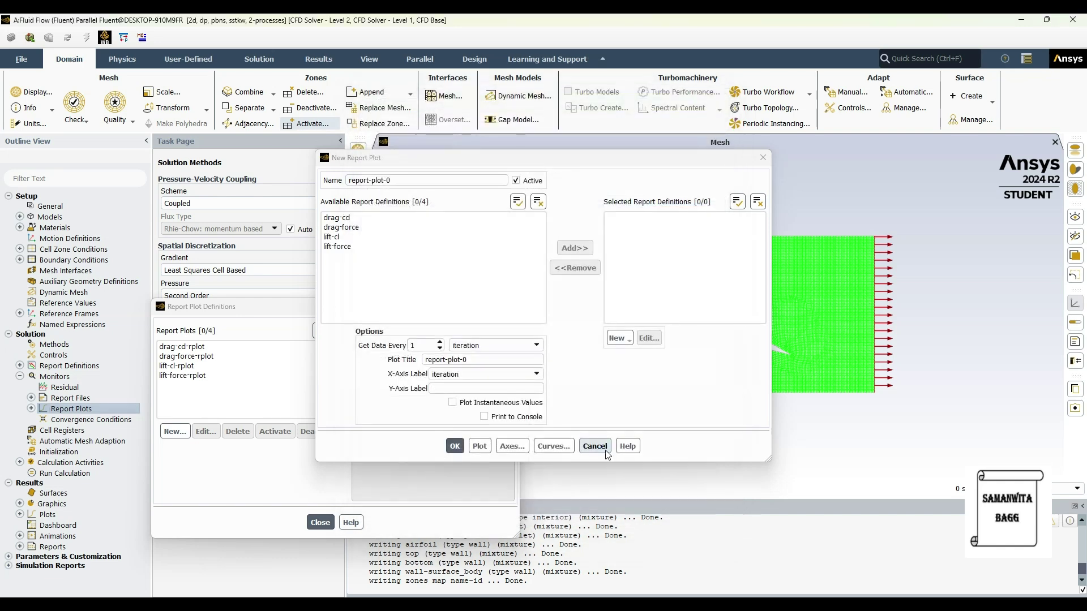
pyautogui.click(455, 446)
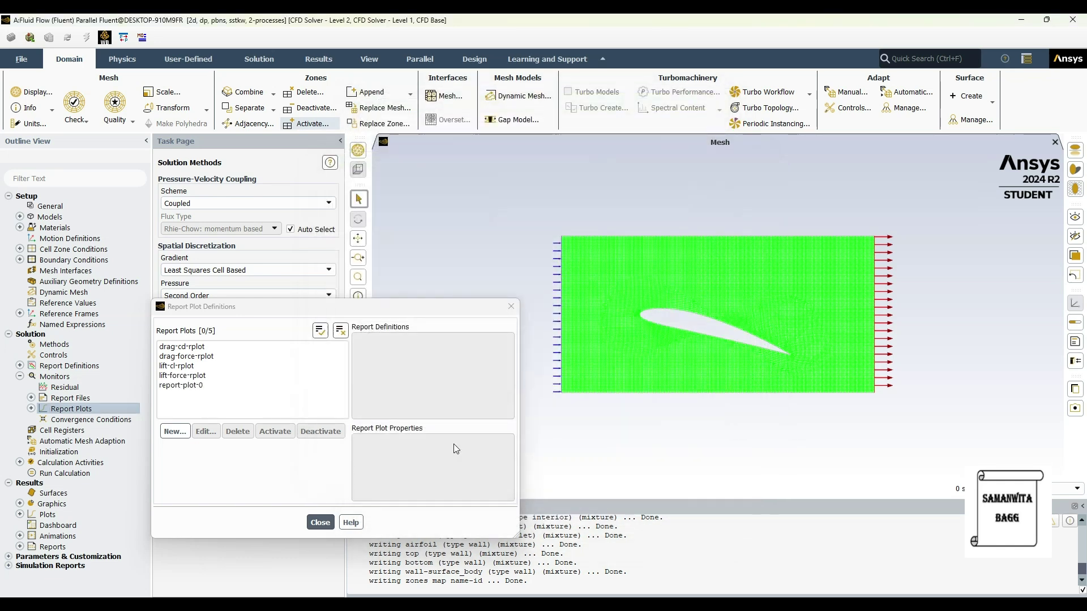
pyautogui.click(320, 523)
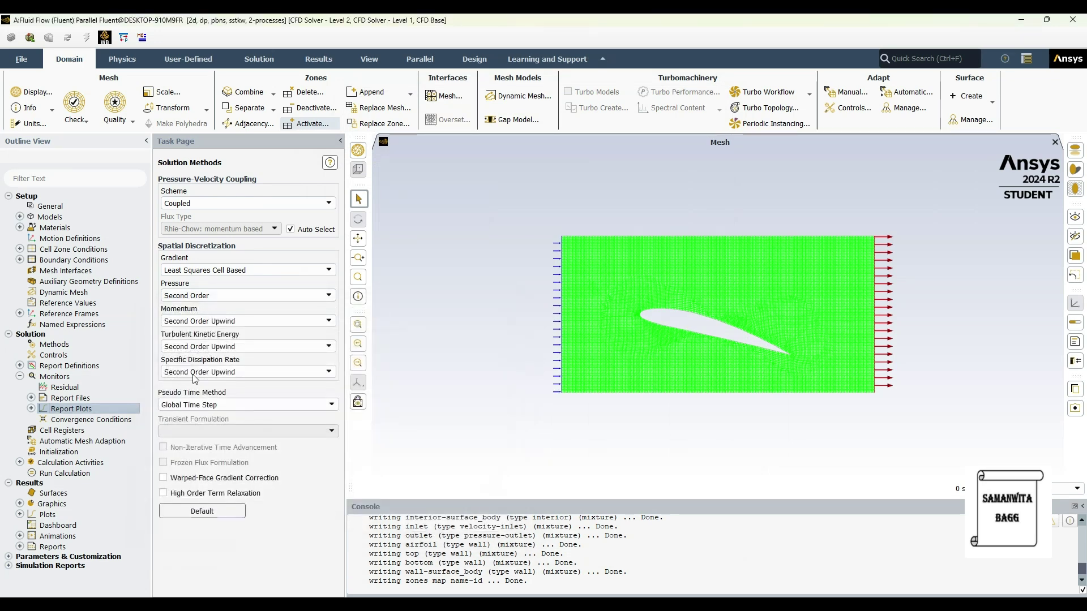
# - Initialize the solution with hybrid initialization and set the data file to autosave every 20 iterations
pyautogui.click(59, 452)
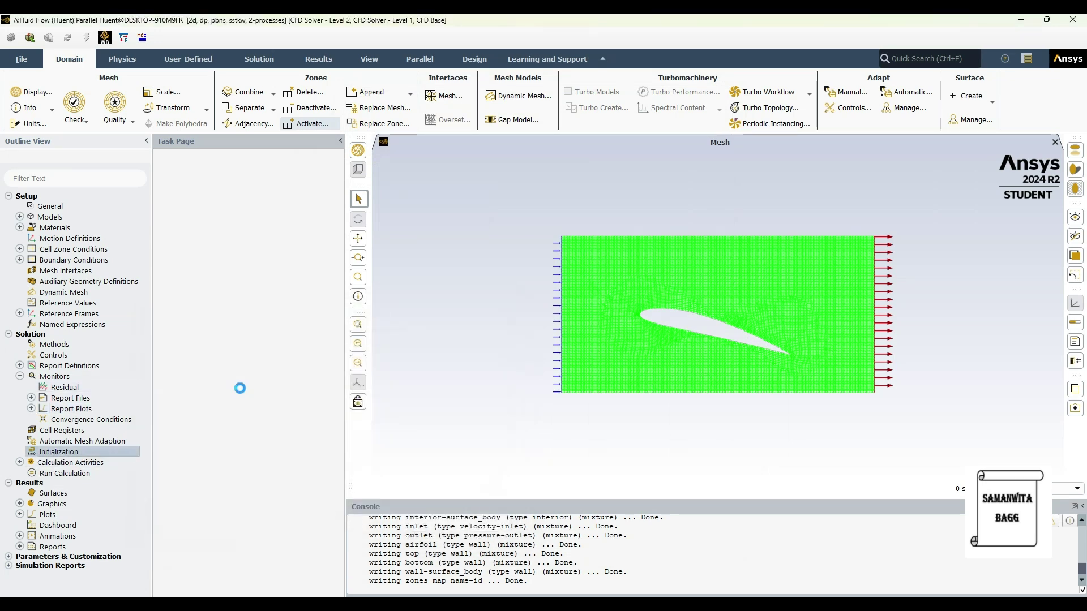
pyautogui.click(235, 226)
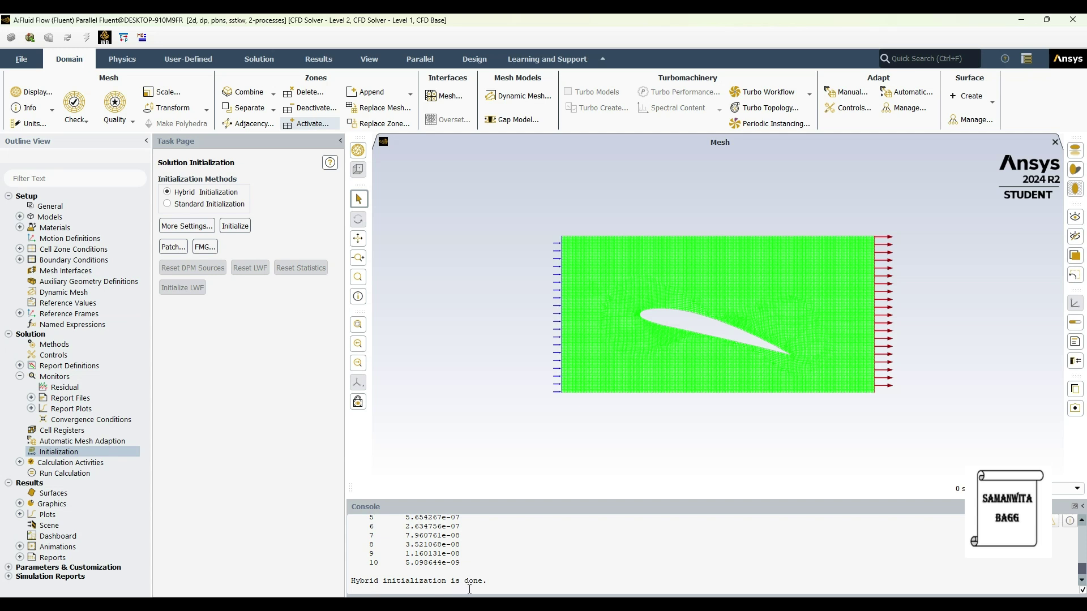
pyautogui.click(27, 463)
pyautogui.doubleClick(91, 474)
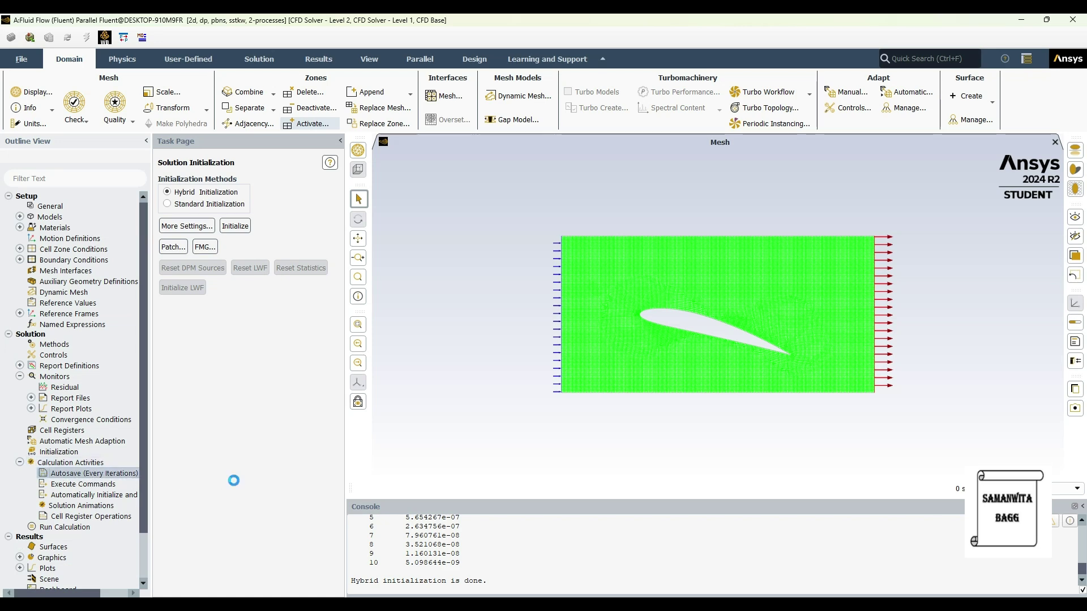
pyautogui.moveTo(272, 325); pyautogui.dragTo(239, 322)
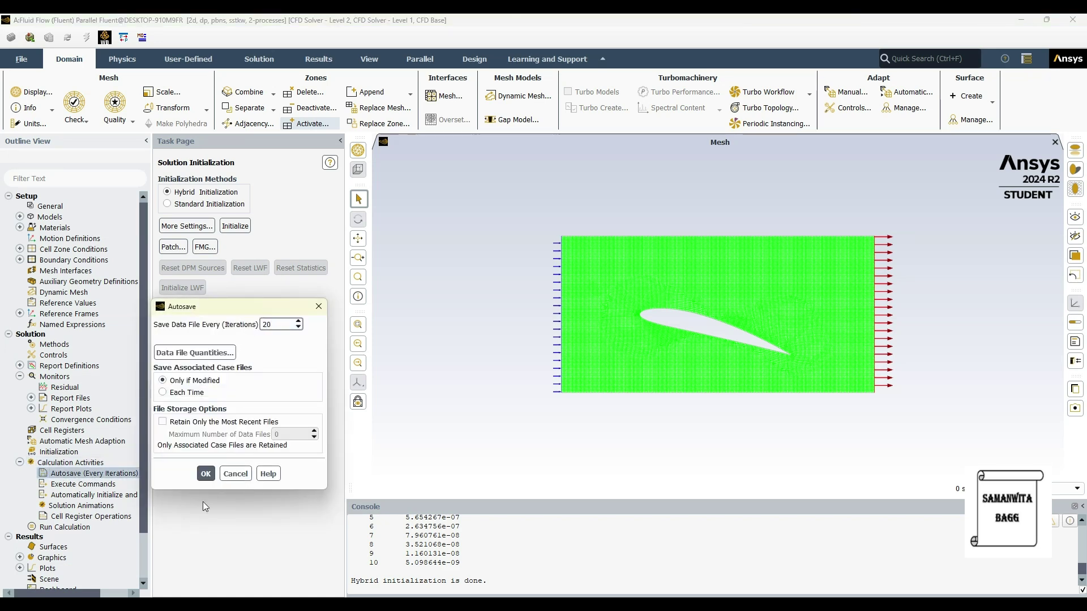
pyautogui.click(205, 474)
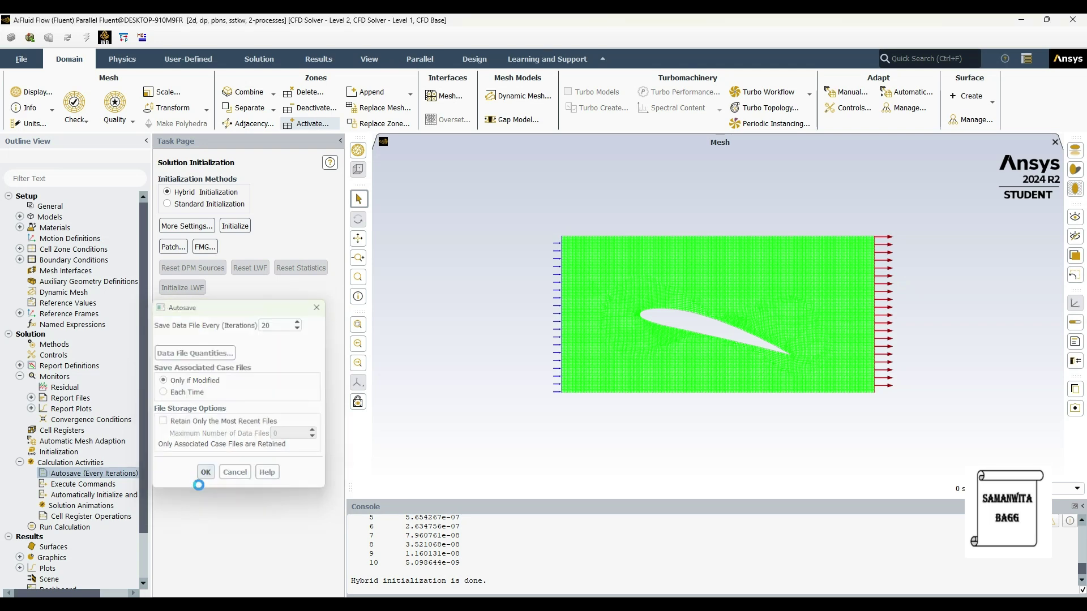
# - Set the number of iterations to 300 and run the calculation to completion
pyautogui.click(19, 463)
pyautogui.click(65, 473)
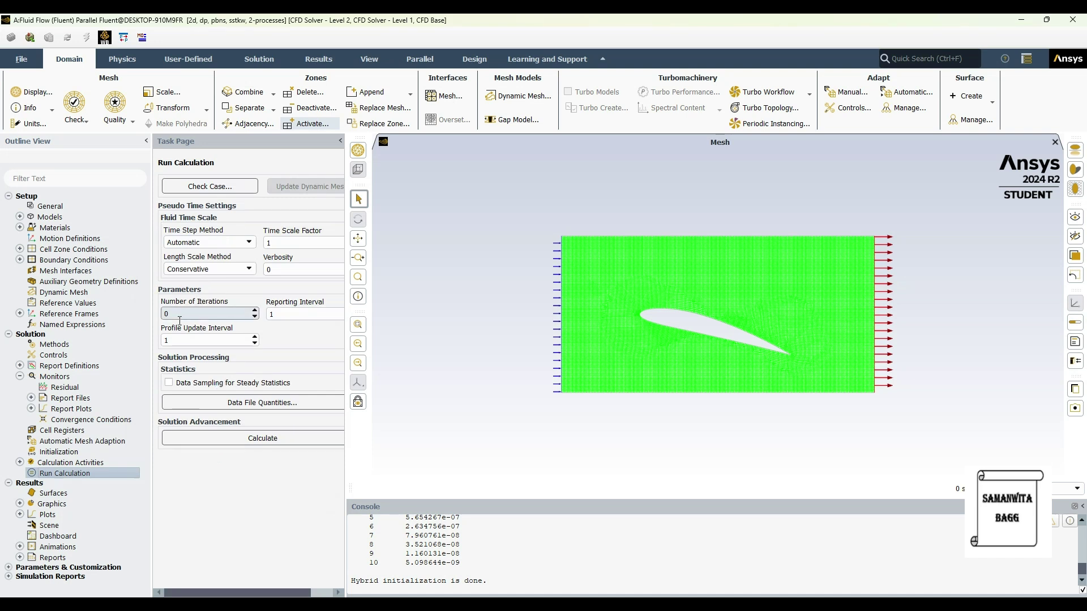
pyautogui.doubleClick(180, 315)
pyautogui.write('300')
pyautogui.click(228, 437)
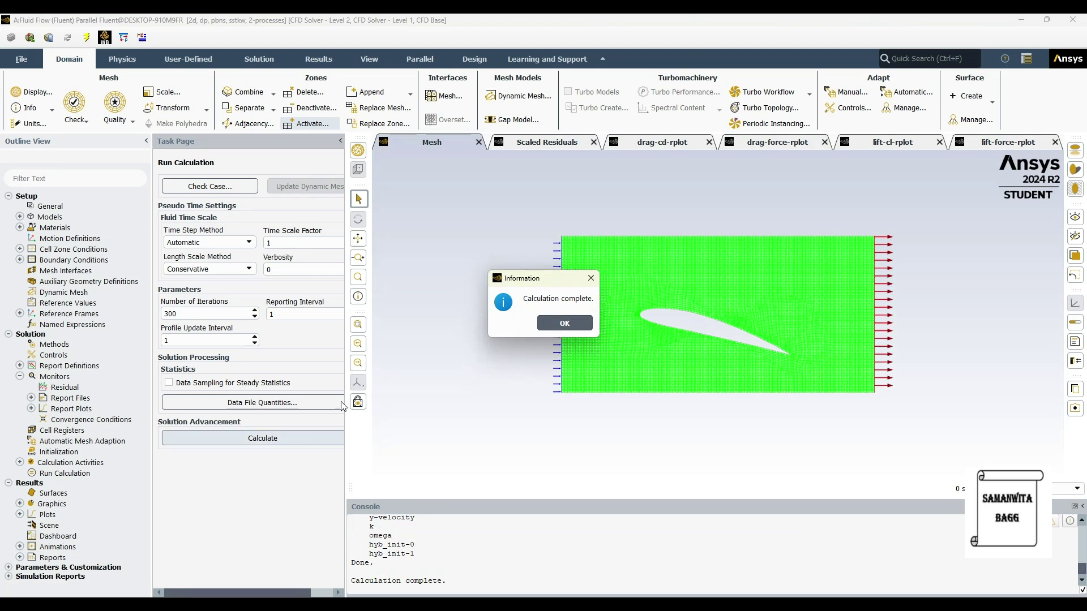
pyautogui.click(587, 327)
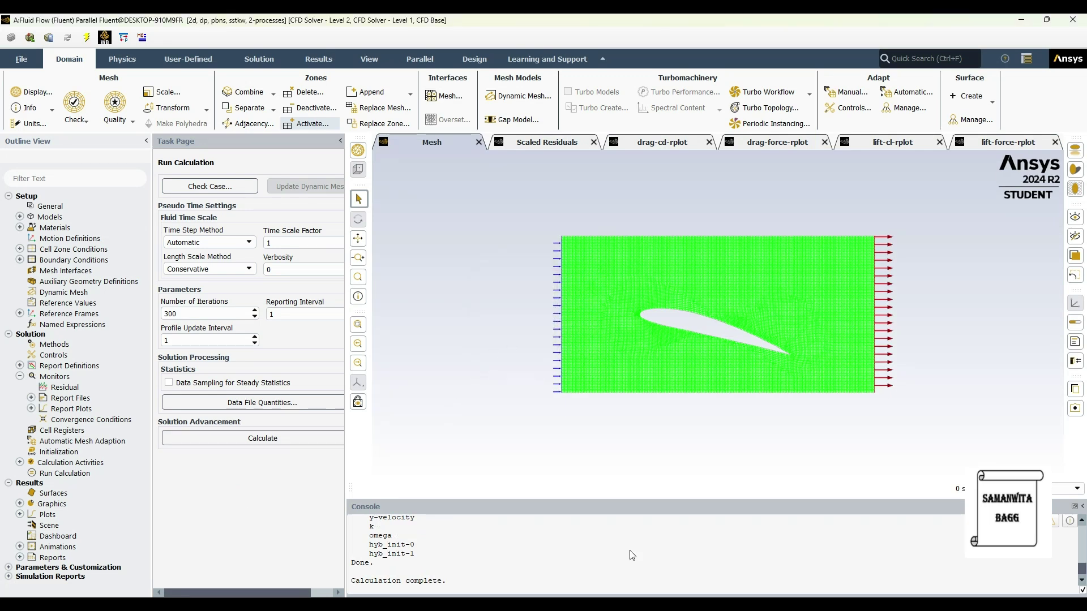
# - Display the drag-cd report plot and read the drag coefficient at the curve's peak
pyautogui.click(621, 146)
pyautogui.moveTo(561, 186)
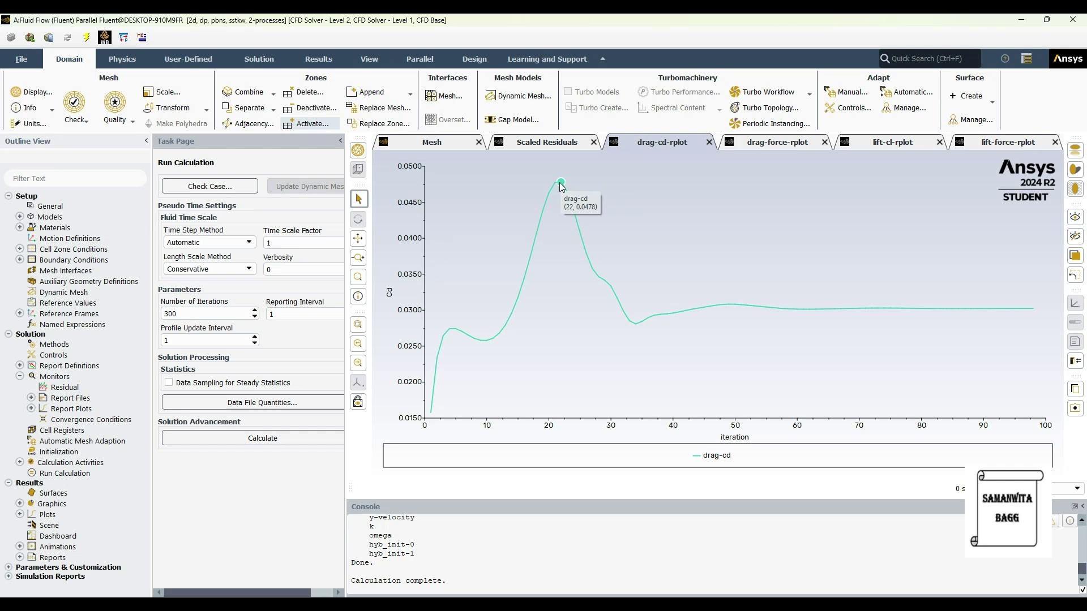
# - Examine the drag-force, lift-cl and lift-force report plots and the solver's convergence record in the console
pyautogui.click(768, 142)
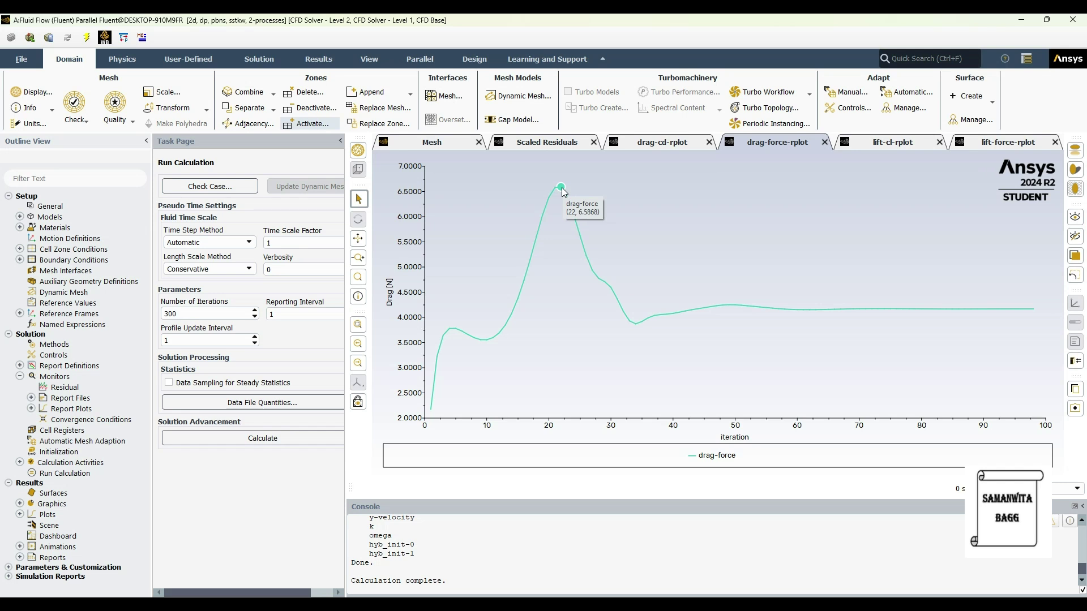
pyautogui.click(900, 143)
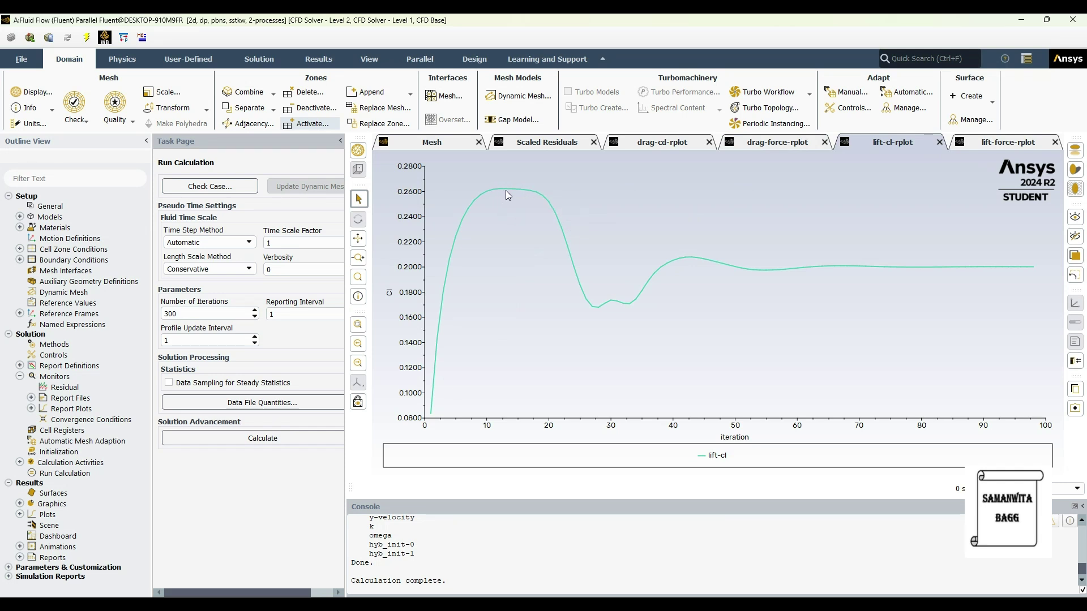
pyautogui.click(983, 145)
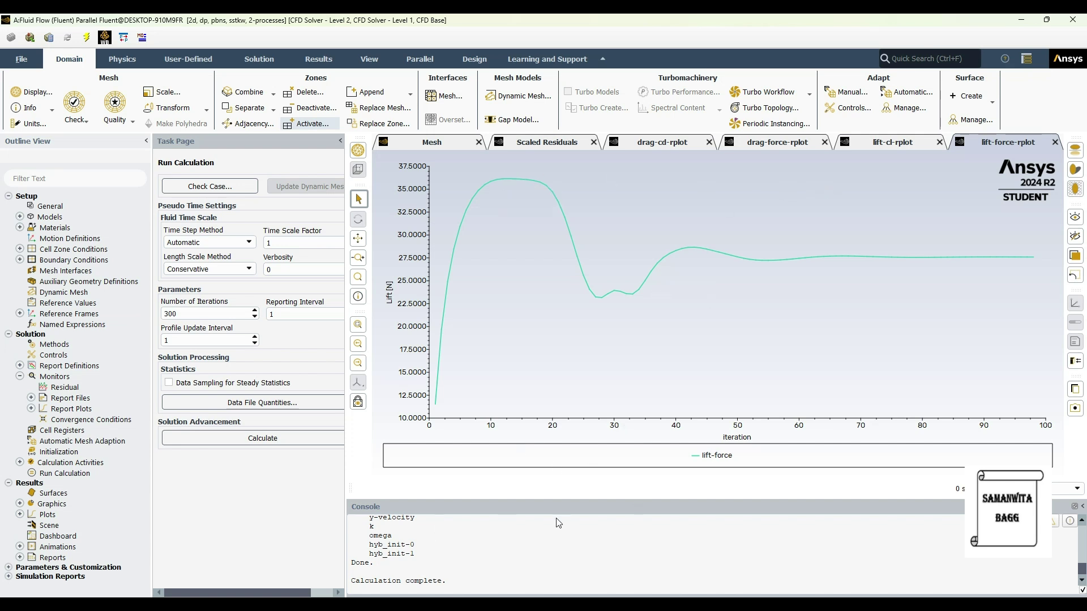
pyautogui.scroll(5, 436, 546)
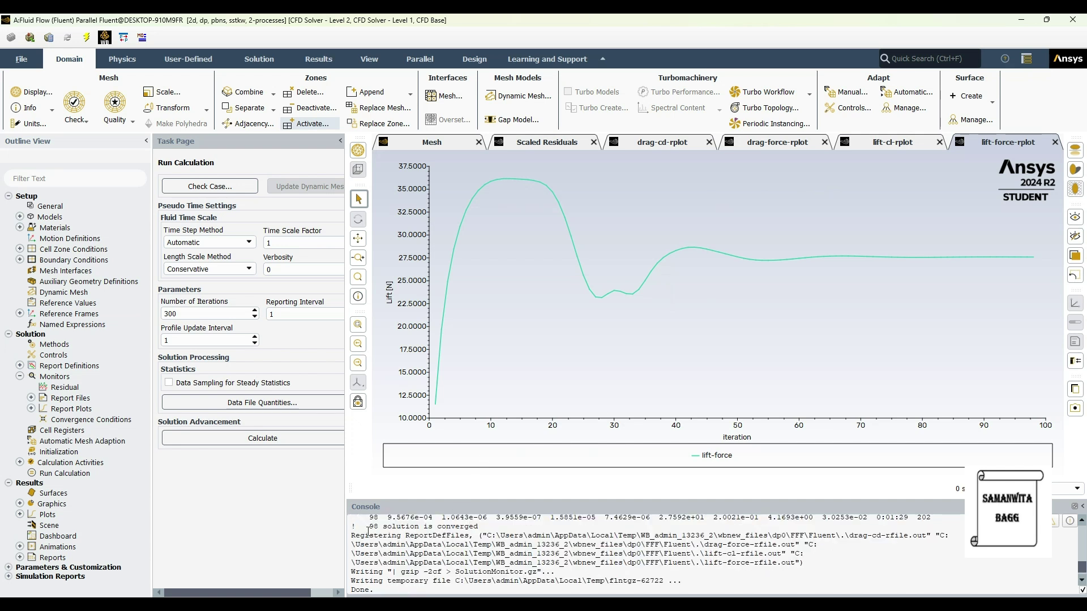
pyautogui.moveTo(374, 528); pyautogui.dragTo(487, 526)
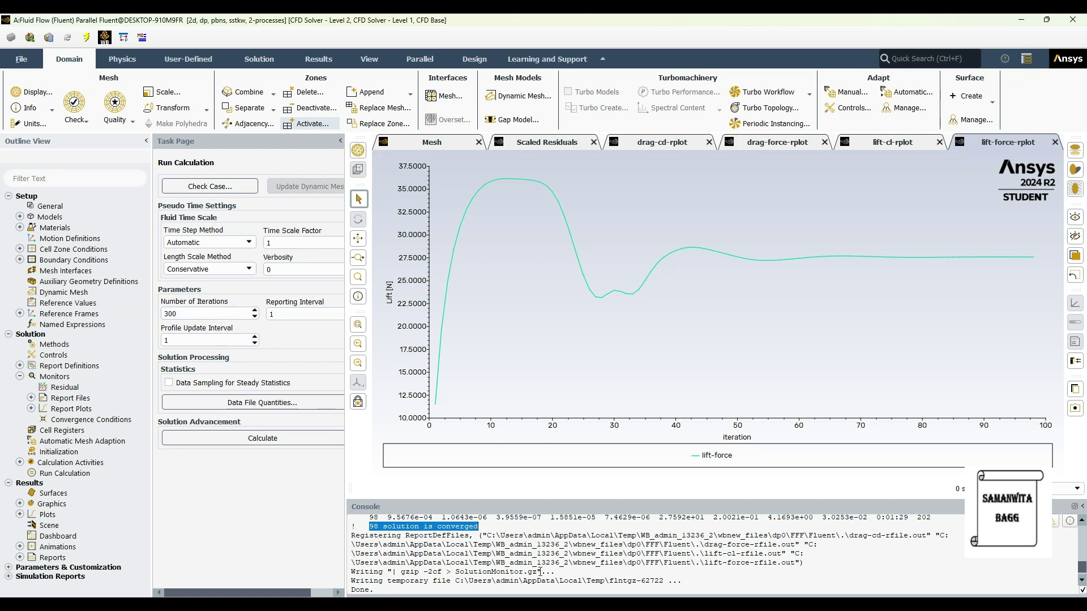
pyautogui.click(552, 536)
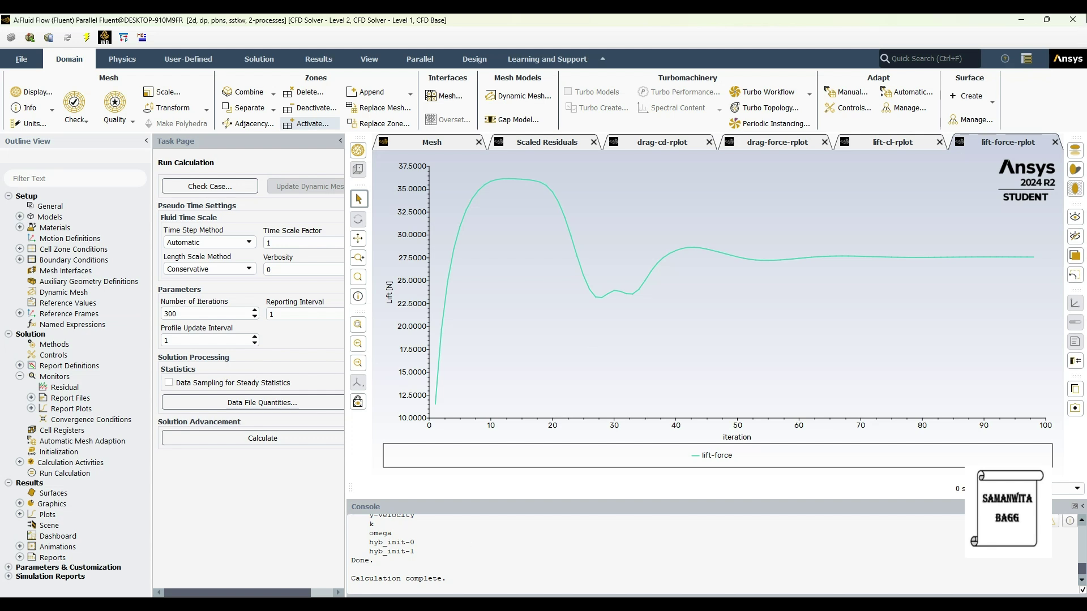
# - Quit Fluent and open the Fluid Flow system's results in CFD-Post from Workbench
pyautogui.click(1073, 20)
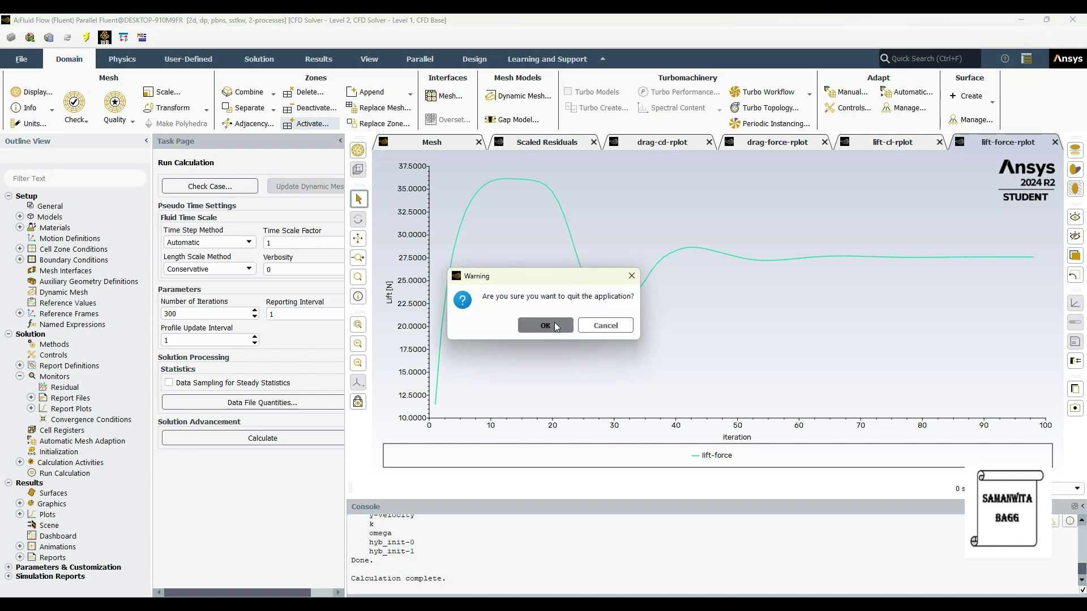
pyautogui.click(556, 325)
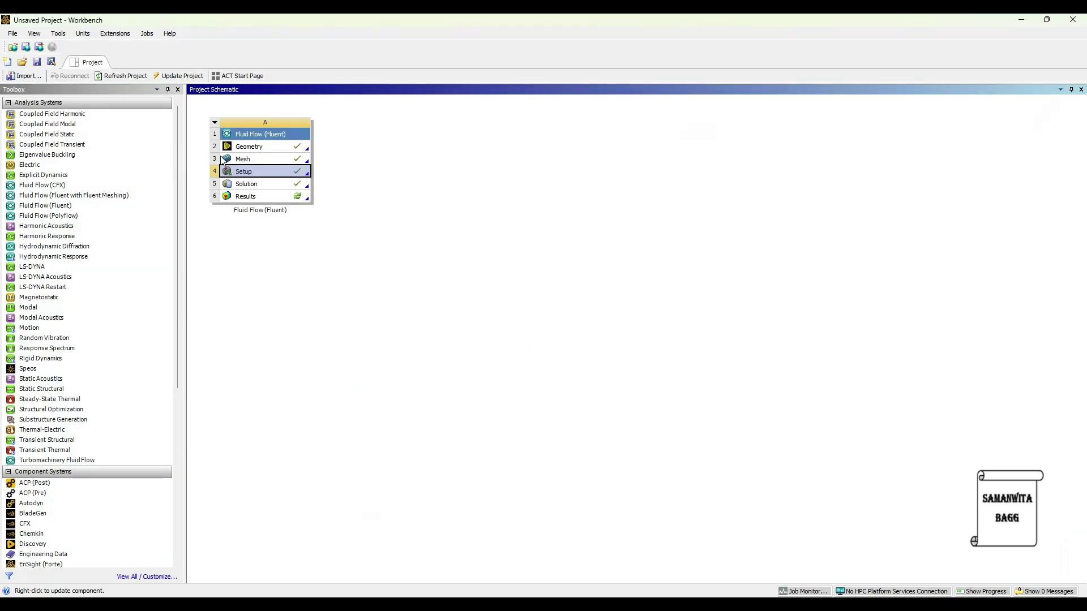
pyautogui.doubleClick(264, 195)
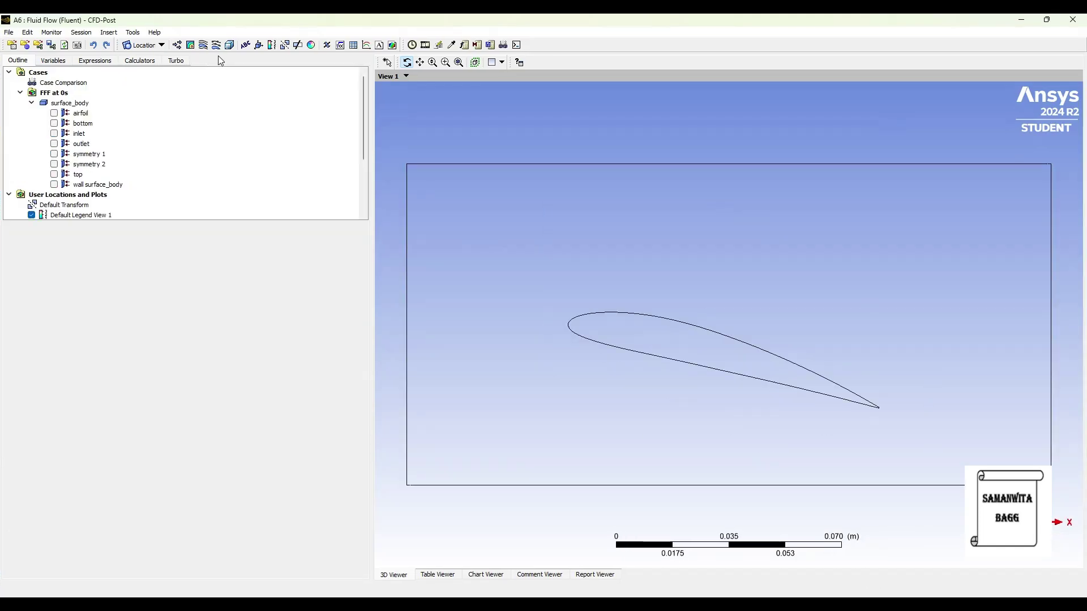
# - Create Streamline 1 of velocity starting from symmetry 1 with 100 equally spaced points
pyautogui.click(203, 46)
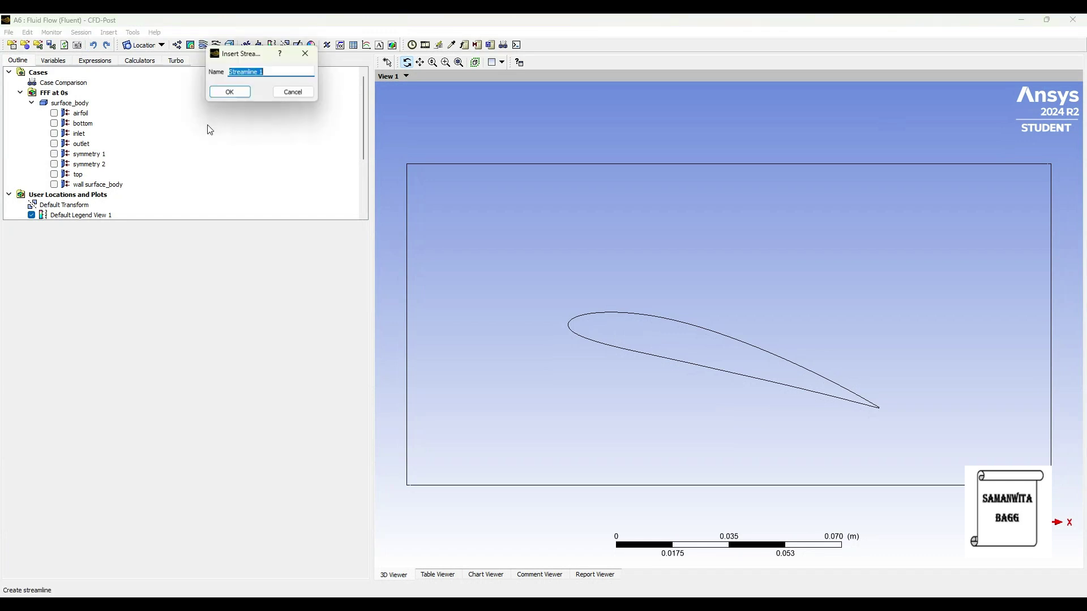
pyautogui.click(230, 93)
pyautogui.click(88, 298)
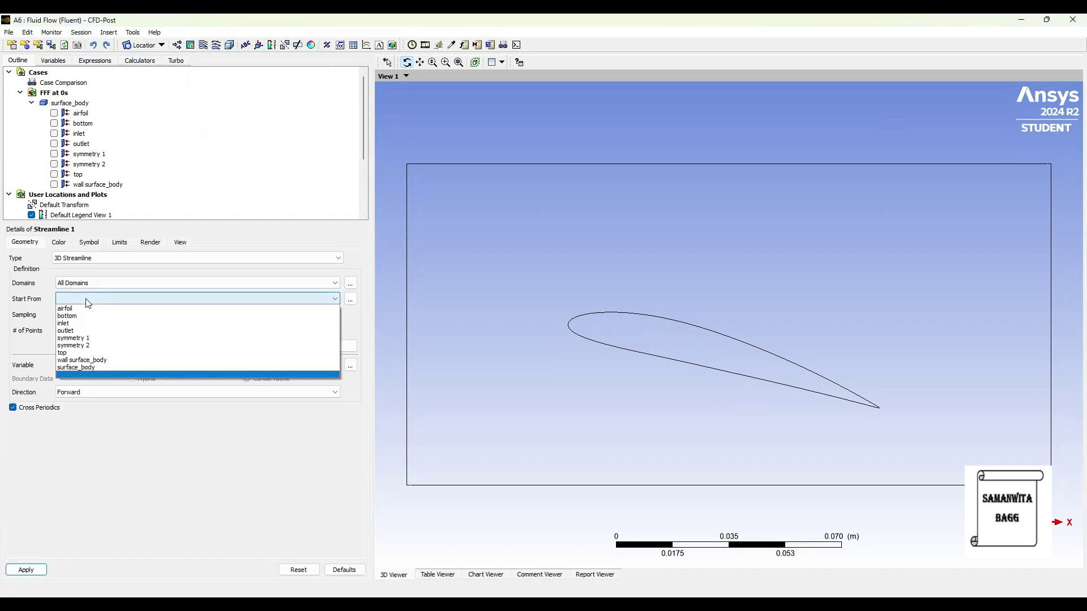
pyautogui.click(93, 338)
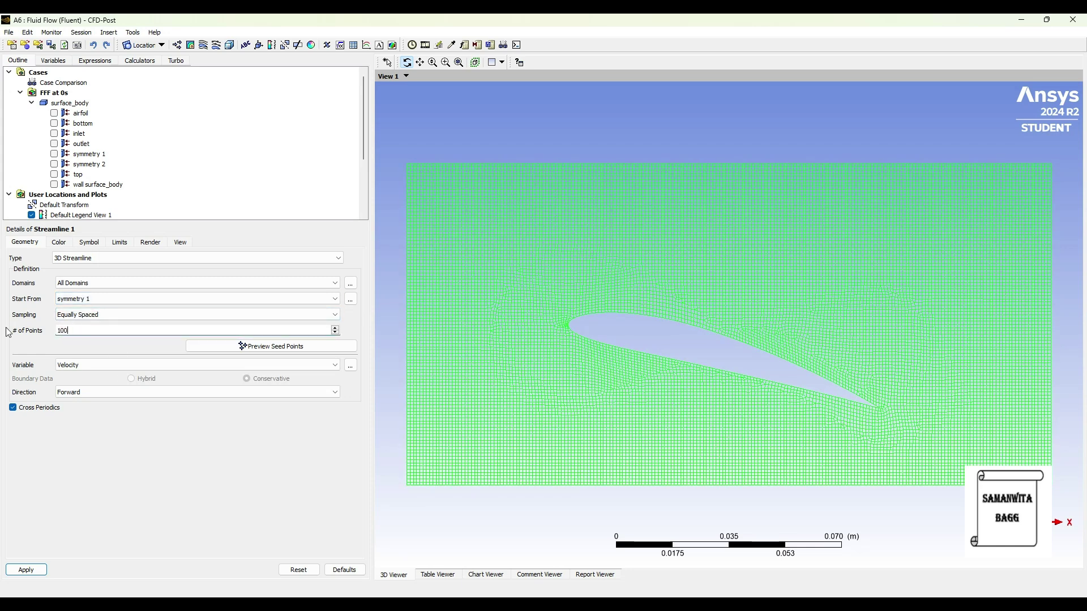
pyautogui.click(24, 570)
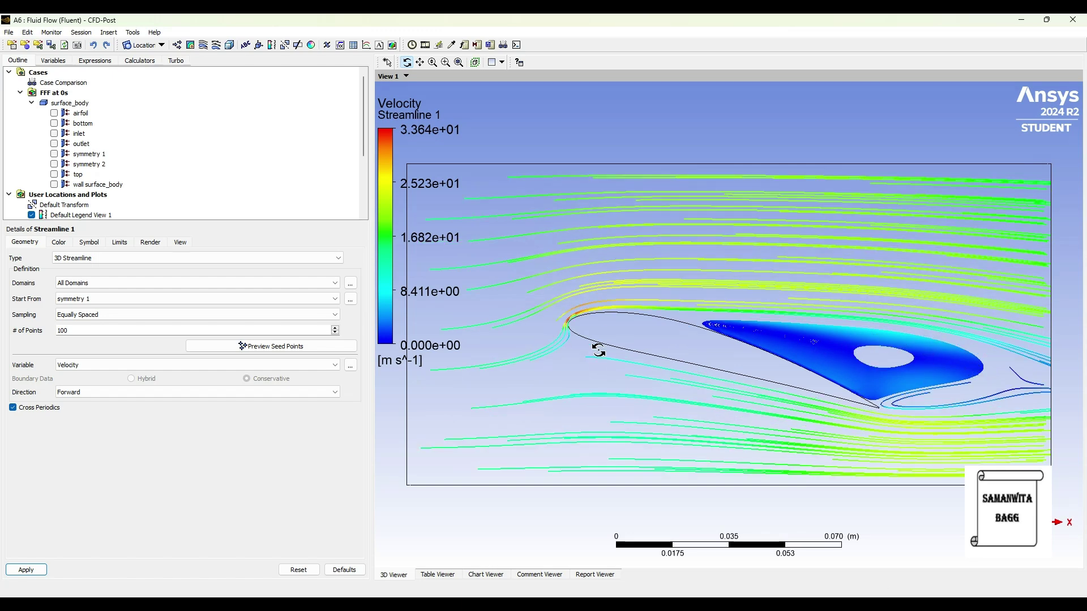
pyautogui.scroll(-3, 598, 351)
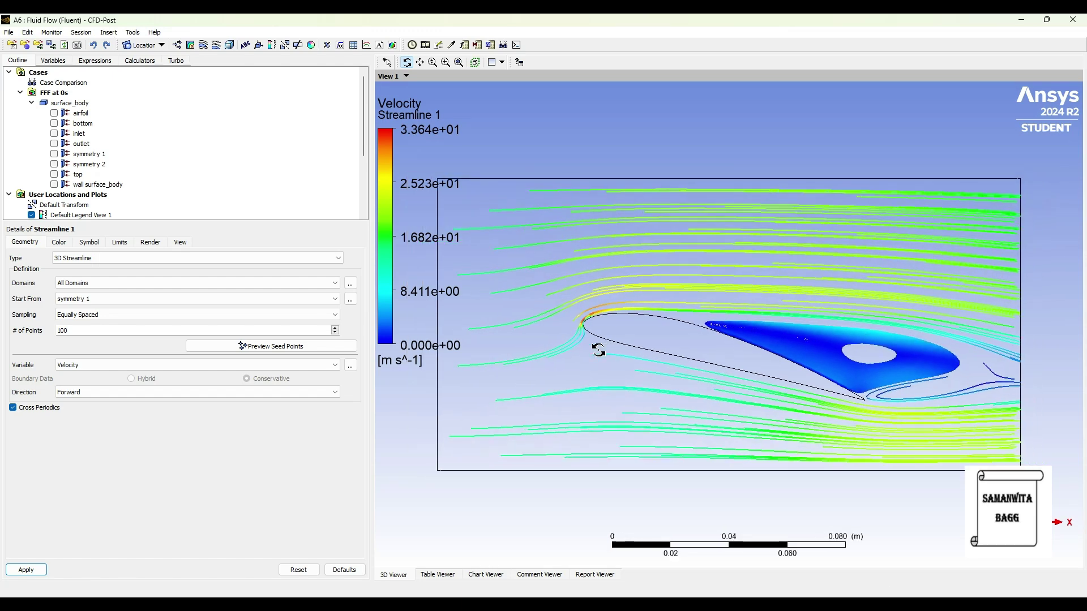
# - Play a sweep animation of Streamline 1 in bounce mode with 3 repeats and 74 frames
pyautogui.click(439, 45)
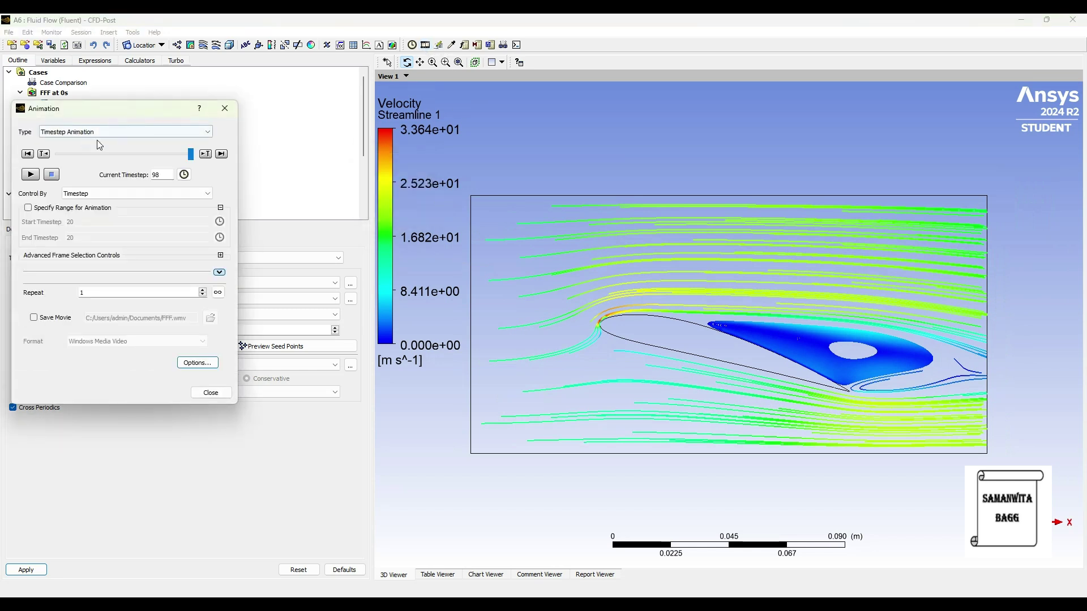
pyautogui.click(116, 134)
pyautogui.click(98, 142)
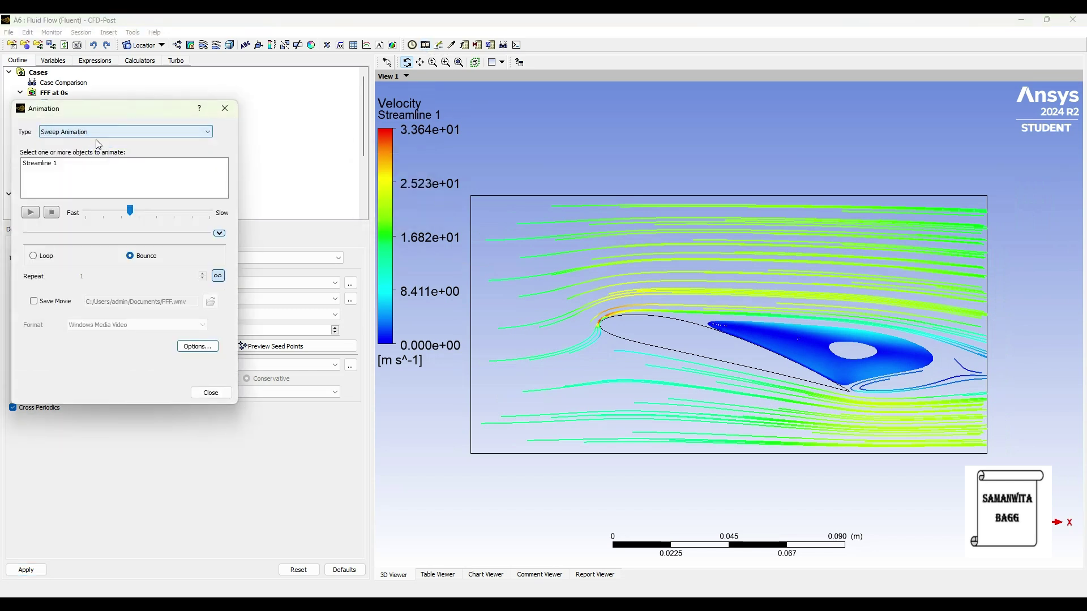
pyautogui.click(57, 165)
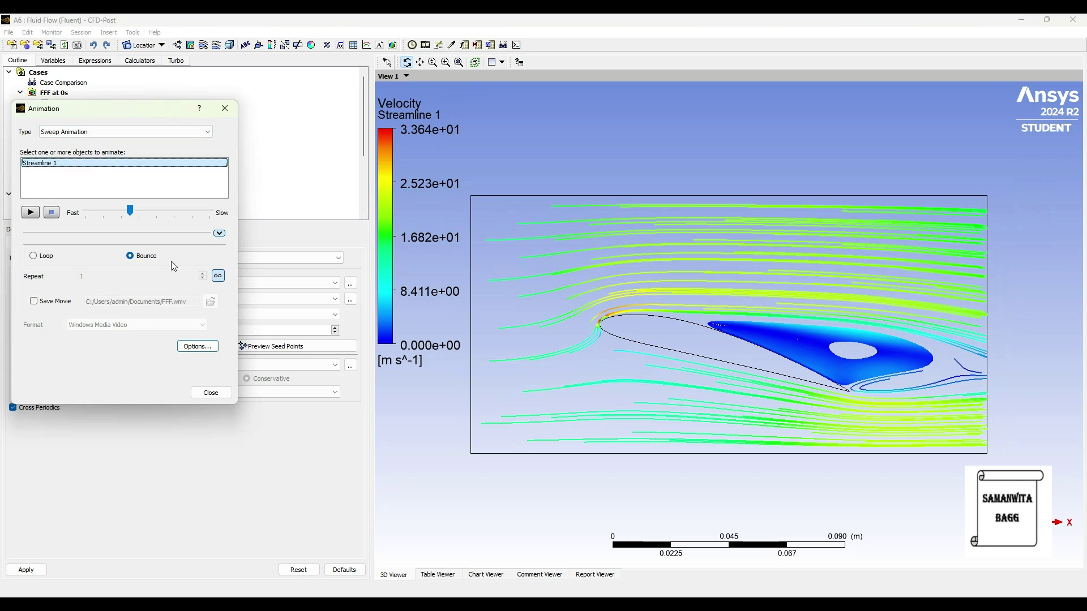
pyautogui.click(218, 276)
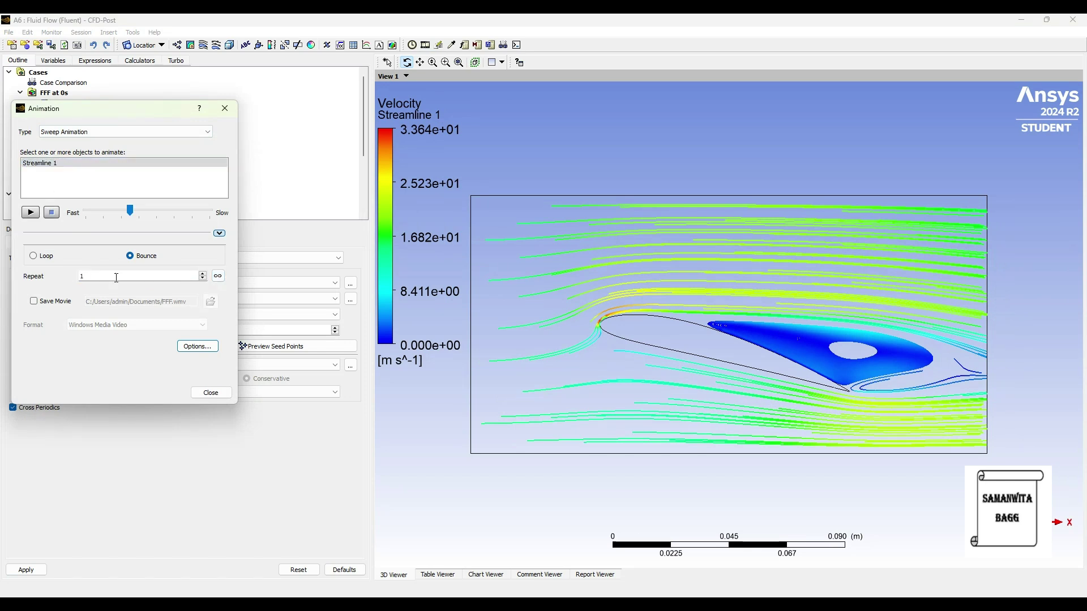
pyautogui.click(202, 274)
pyautogui.moveTo(129, 209); pyautogui.dragTo(124, 210)
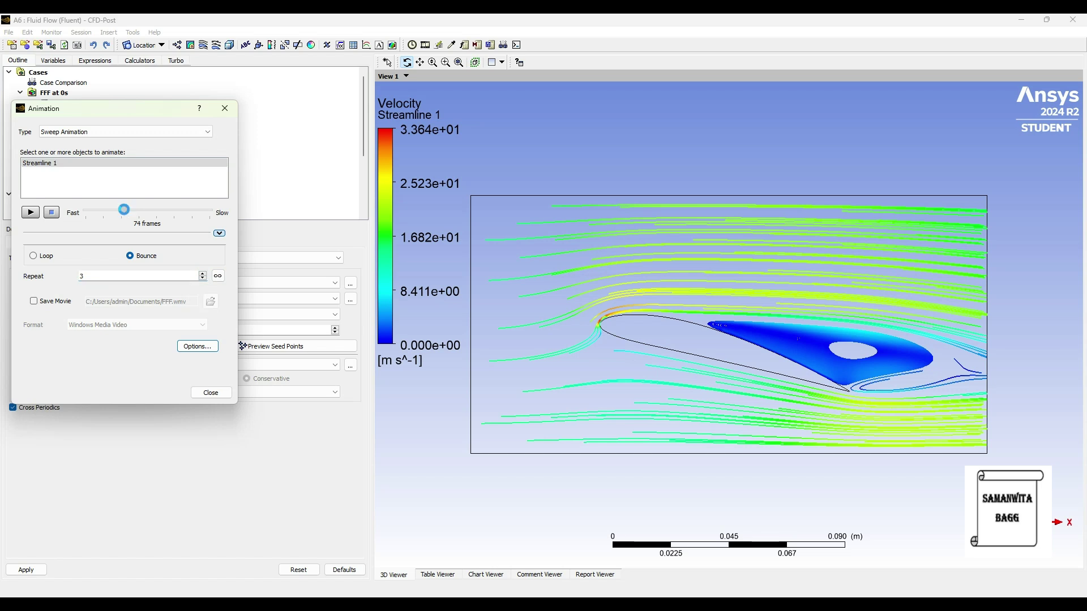
pyautogui.click(31, 215)
# - Set the animation's symbol size to 0.5 and its speed to 175 frames, replay it, and close the animation settings
pyautogui.click(194, 351)
pyautogui.moveTo(530, 237); pyautogui.dragTo(480, 233)
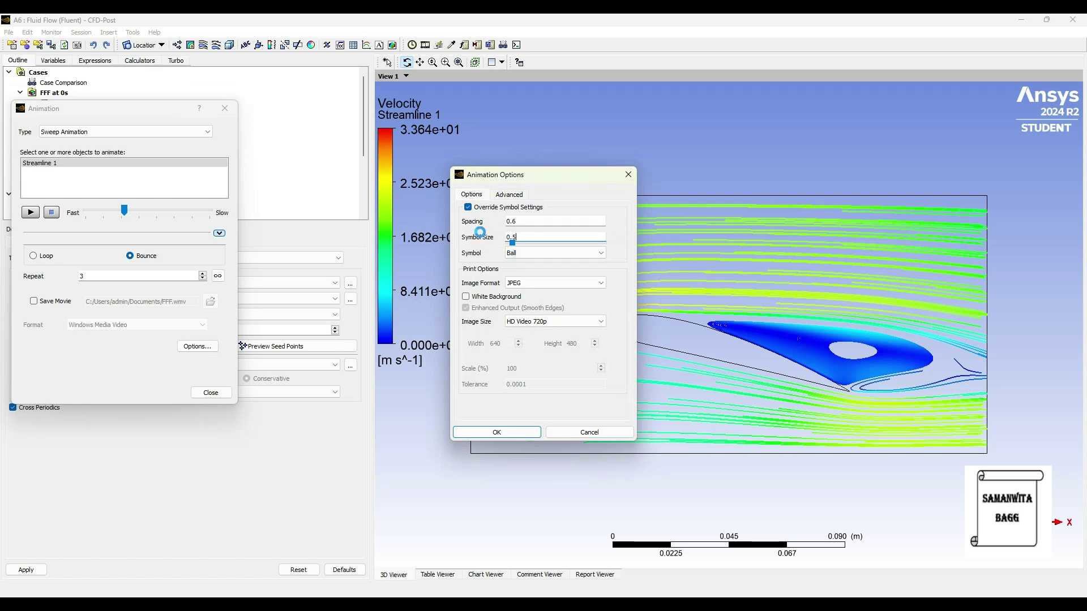
pyautogui.press('Return')
pyautogui.moveTo(125, 211); pyautogui.dragTo(148, 209)
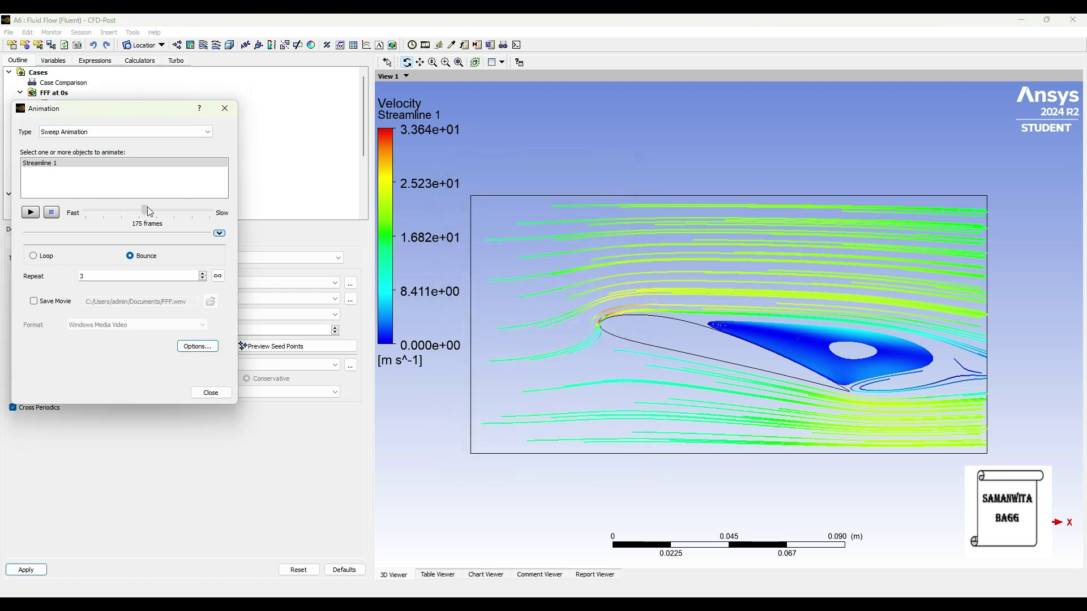
pyautogui.click(31, 213)
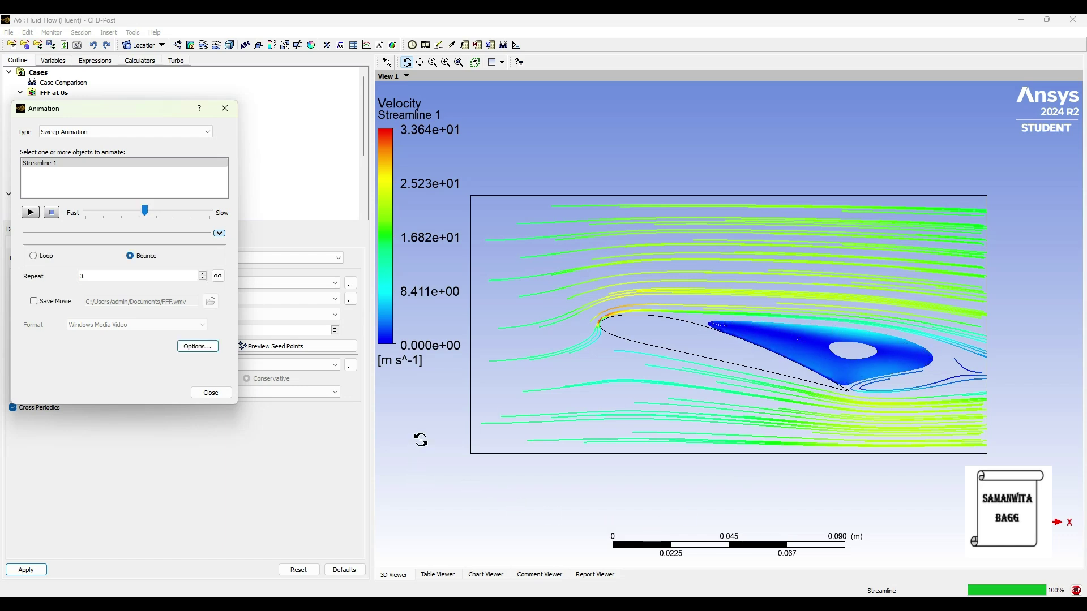
pyautogui.click(211, 392)
# - Hide Streamline 1 and plot pressure Contour 1 on symmetry 1 with local range, 110 contours and contour lines turned off
pyautogui.scroll(-2, 90, 170)
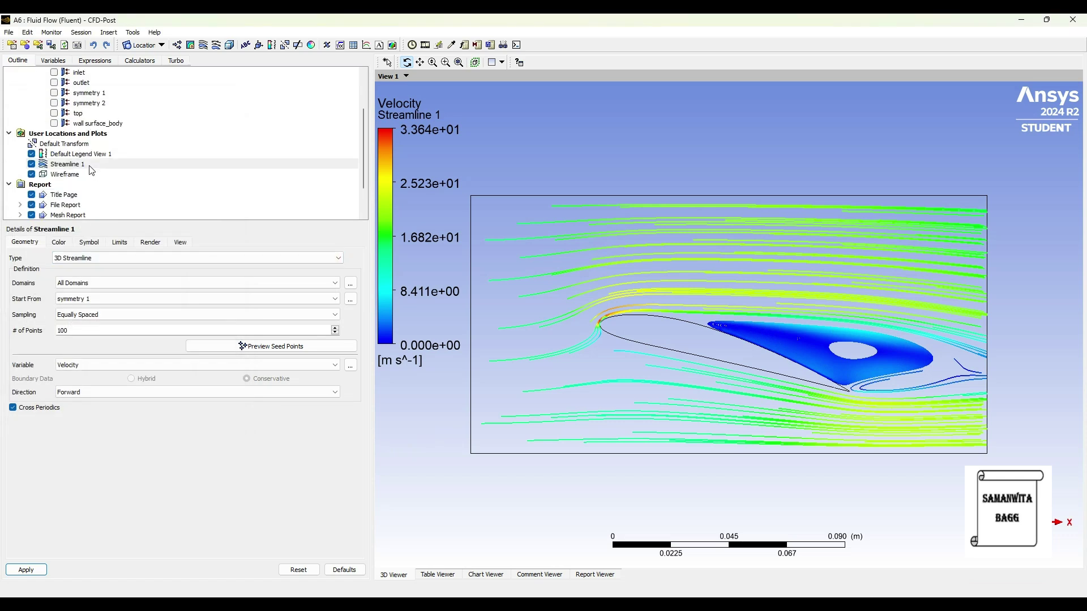
pyautogui.click(32, 164)
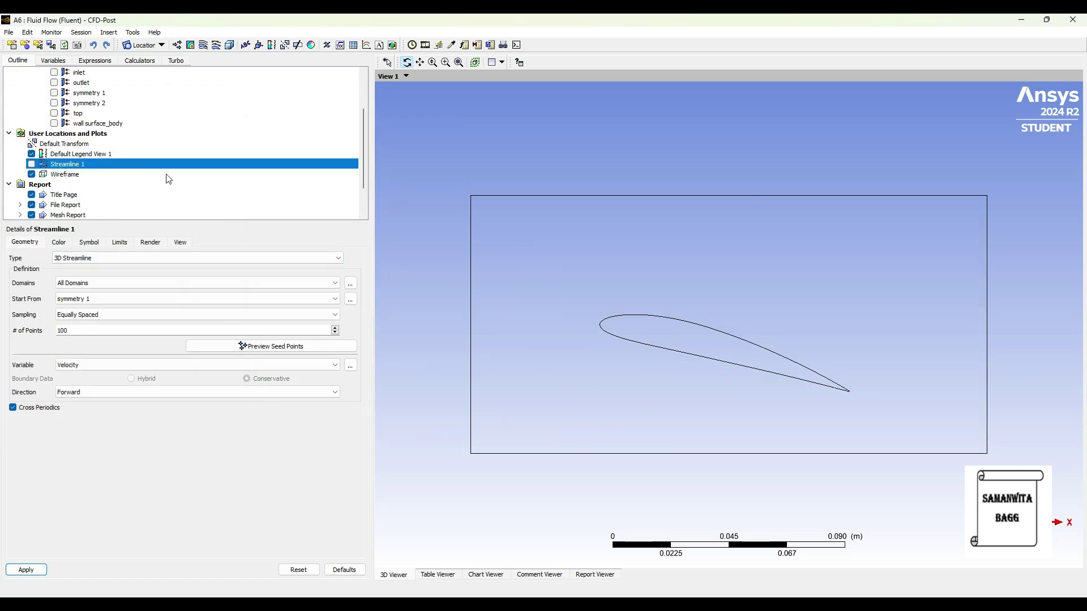
pyautogui.click(190, 45)
pyautogui.click(212, 96)
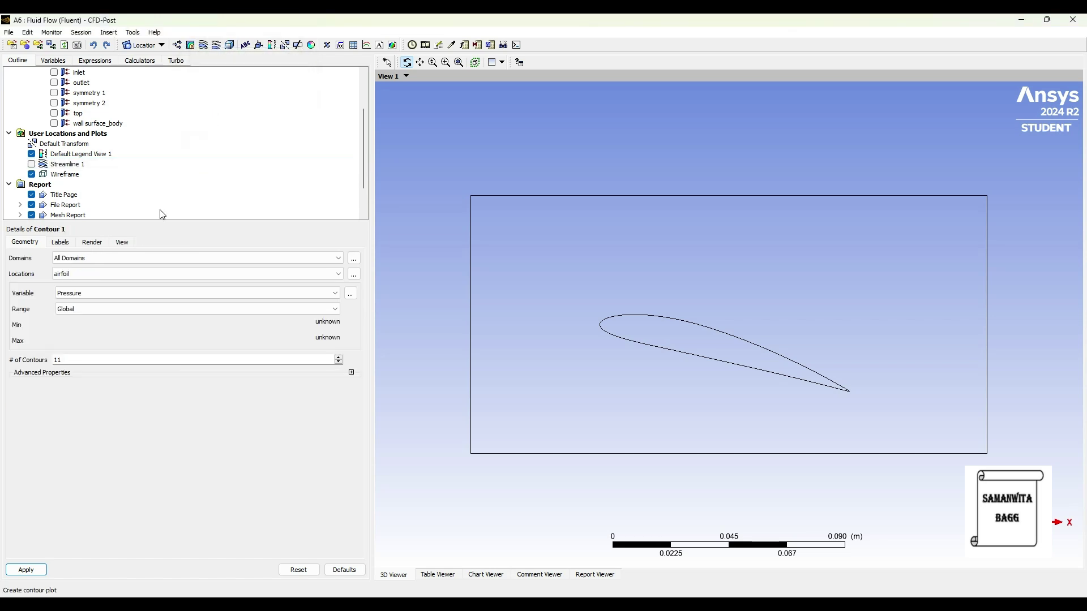
pyautogui.click(98, 274)
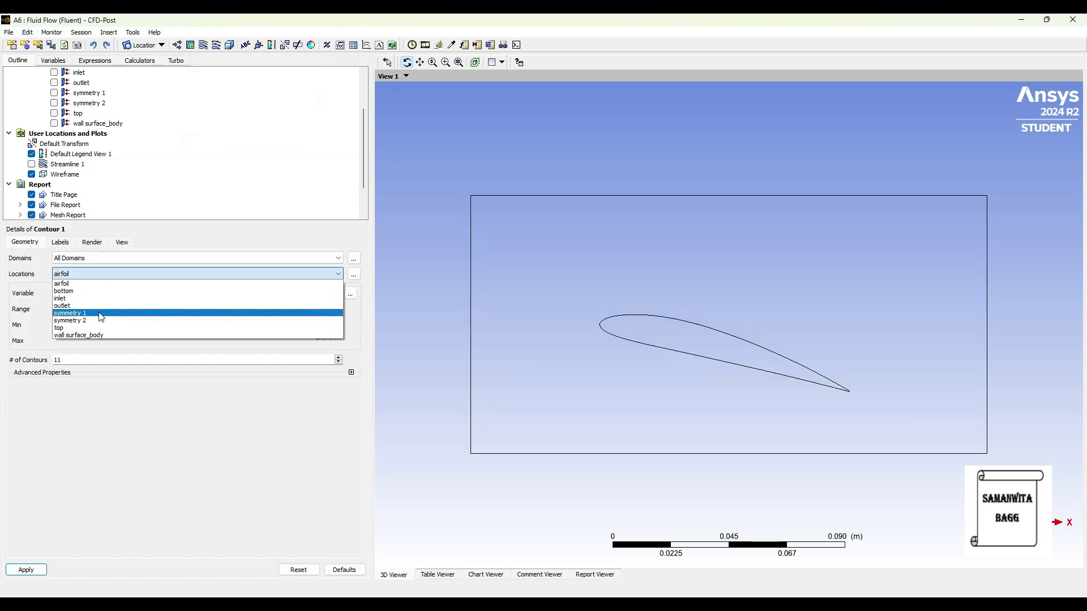
pyautogui.click(102, 315)
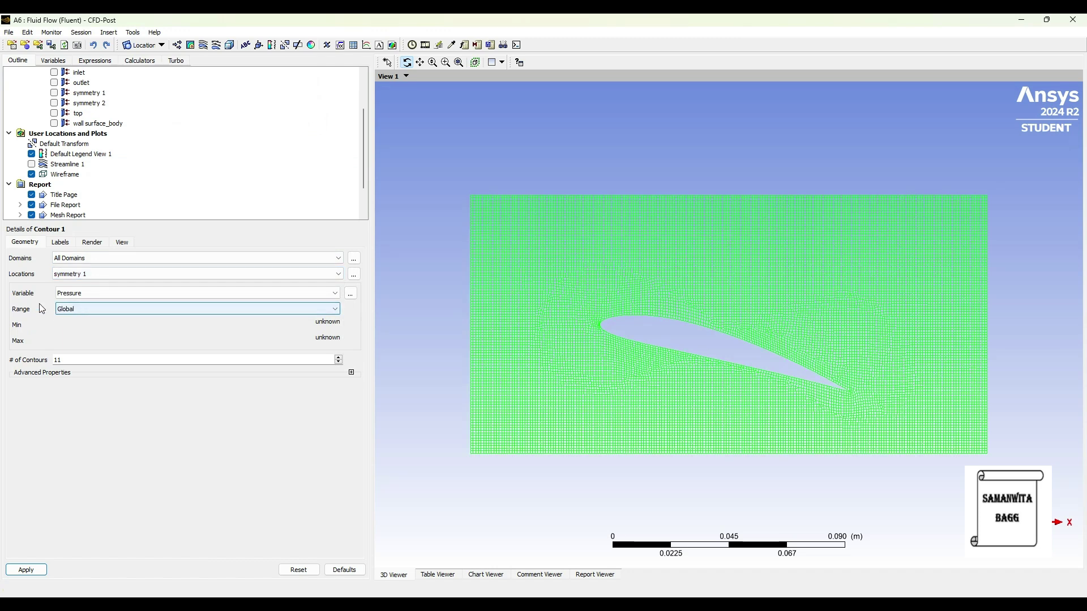
pyautogui.click(80, 309)
pyautogui.click(84, 330)
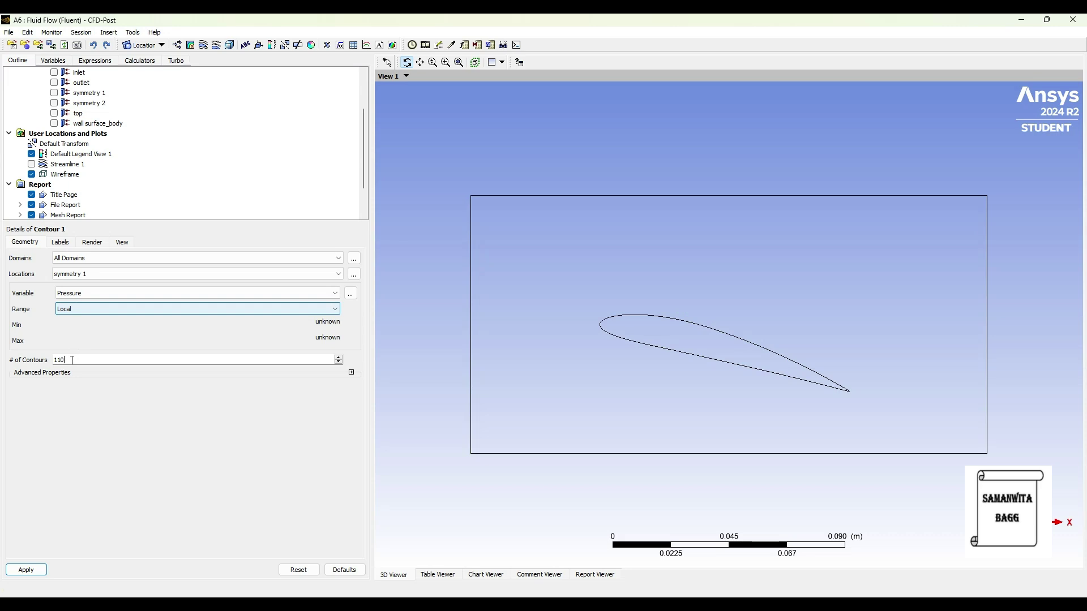
pyautogui.click(91, 242)
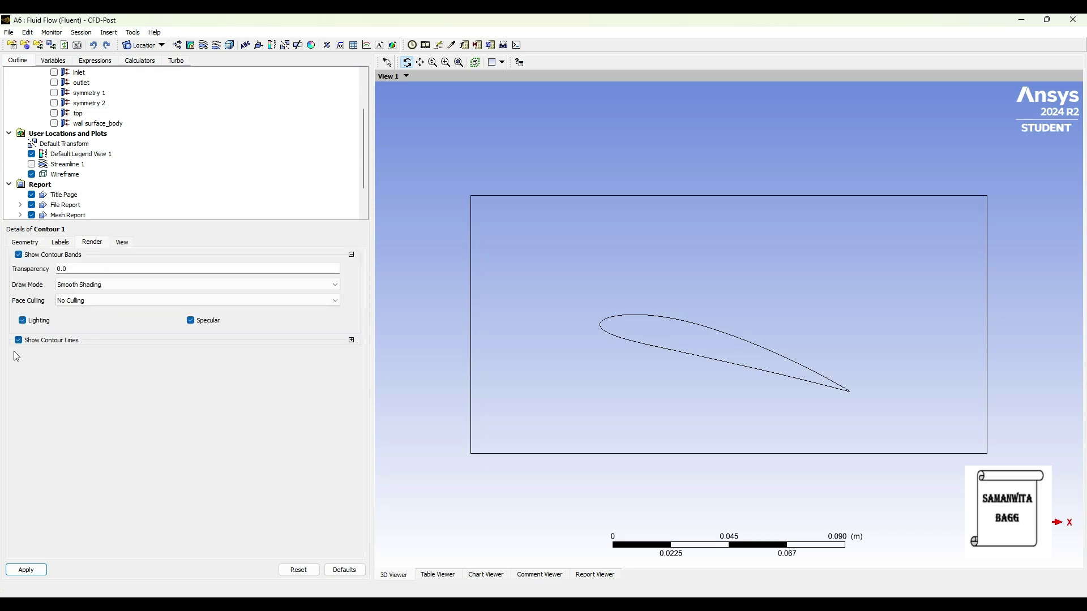
pyautogui.click(25, 569)
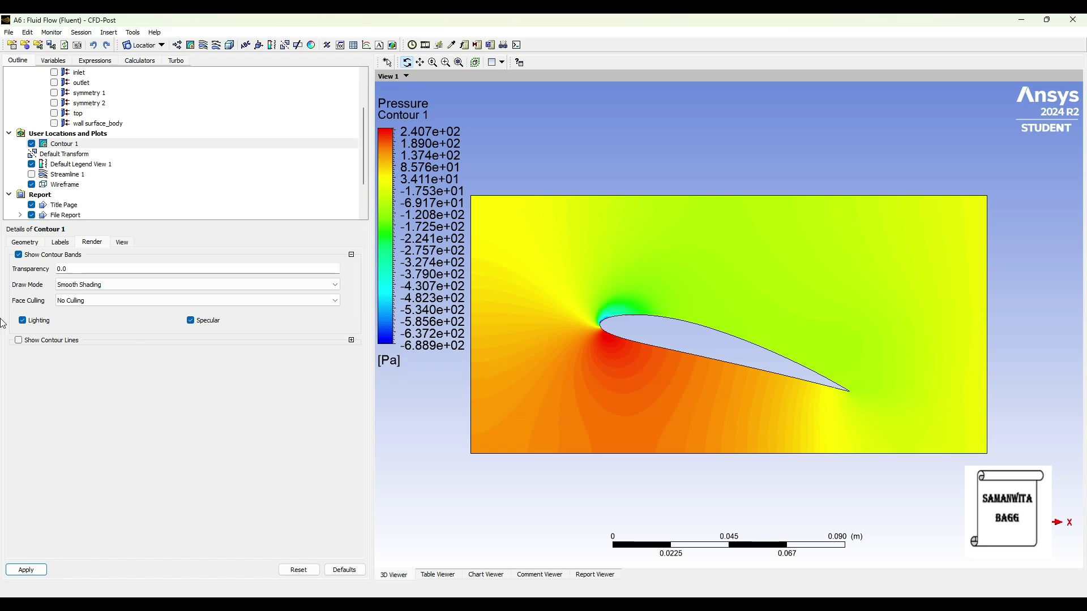
# - Hide Contour 1 and set up Contour 2 of velocity on symmetry 1 with local range and 110 contours
pyautogui.click(30, 147)
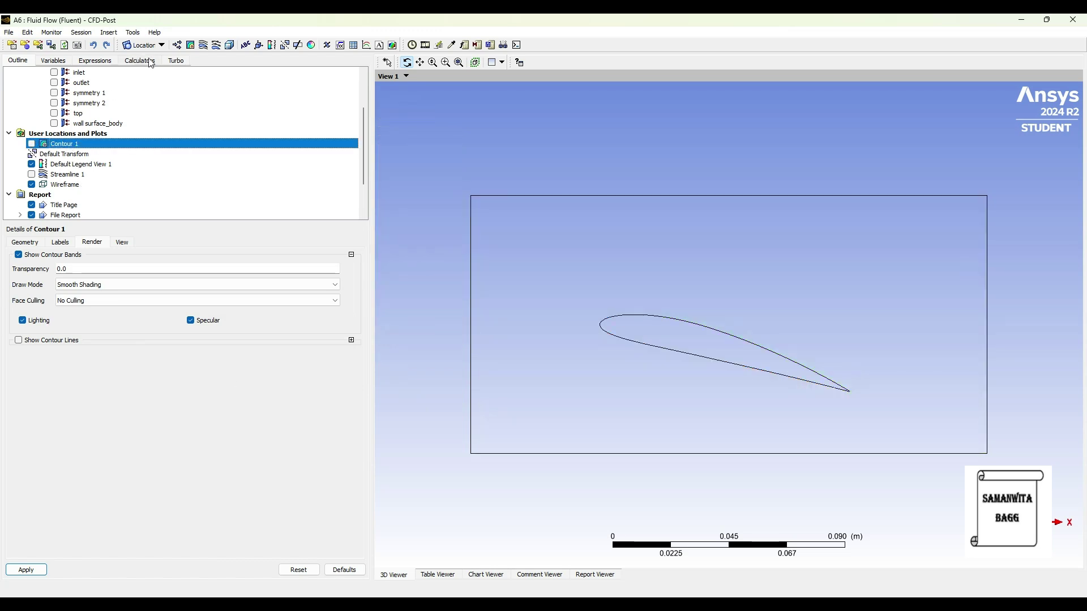
pyautogui.click(191, 45)
pyautogui.click(215, 97)
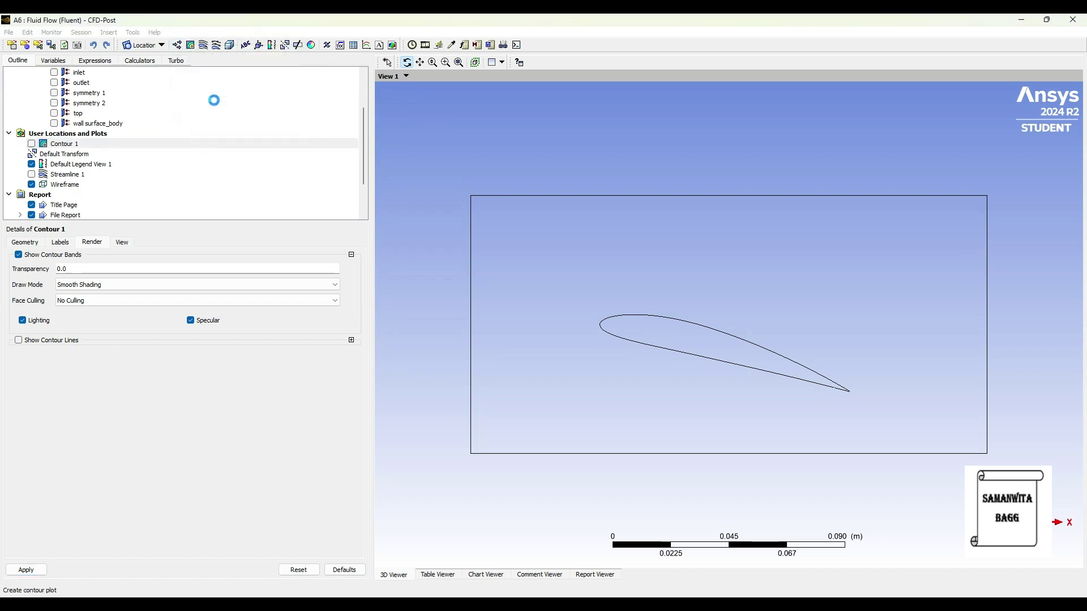
pyautogui.click(85, 274)
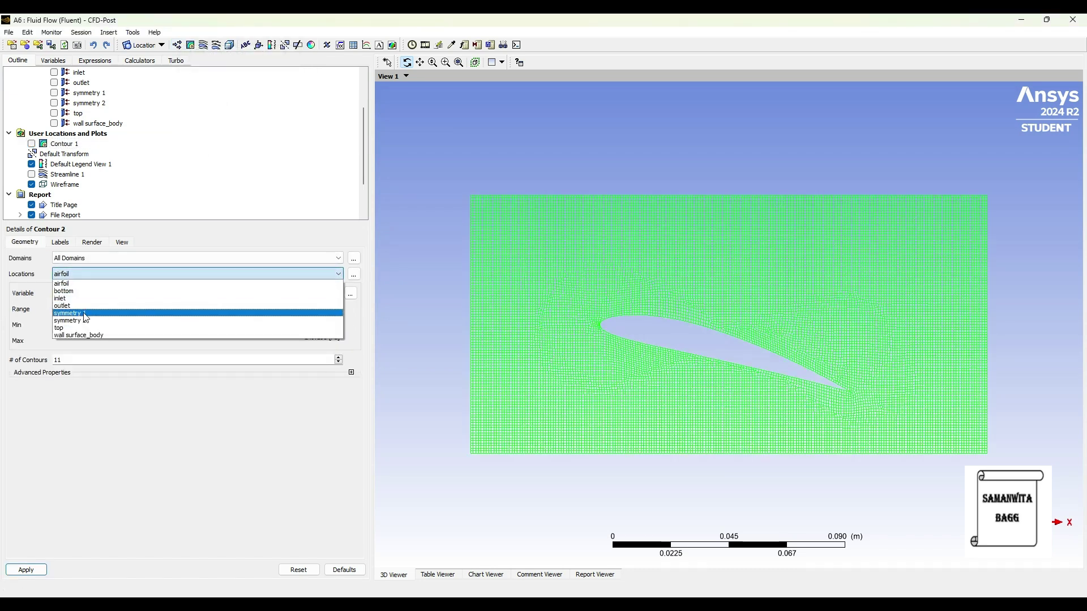
pyautogui.click(85, 315)
pyautogui.click(85, 292)
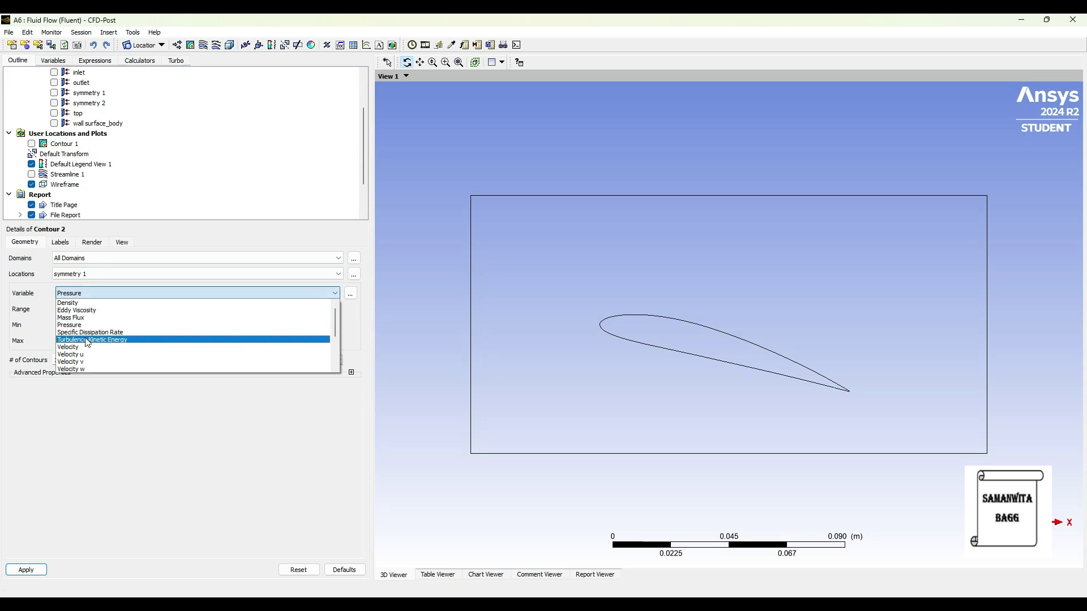
pyautogui.click(84, 347)
pyautogui.click(85, 308)
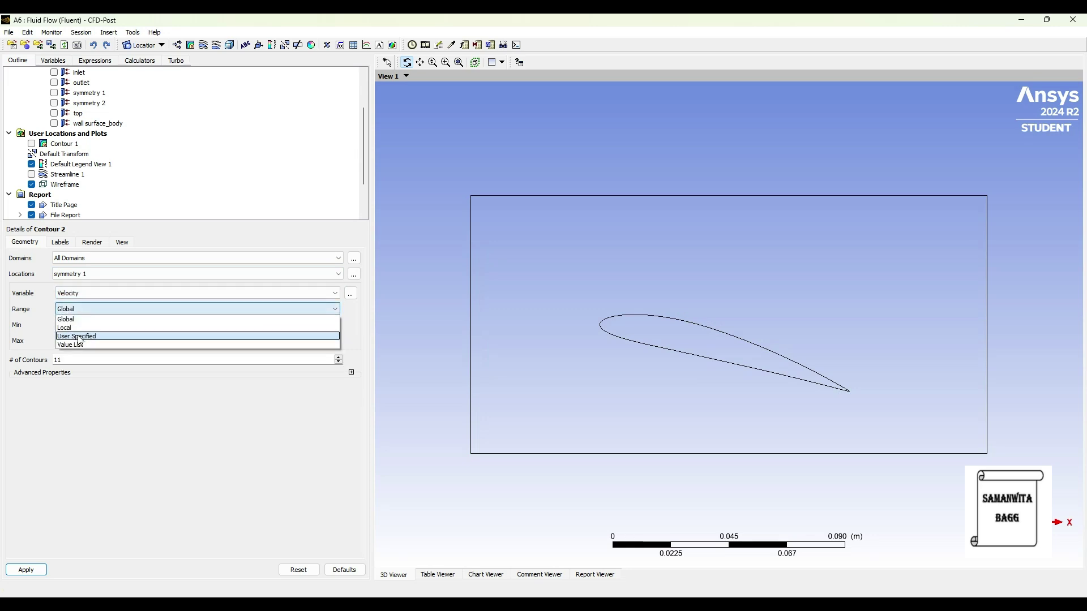
pyautogui.click(80, 326)
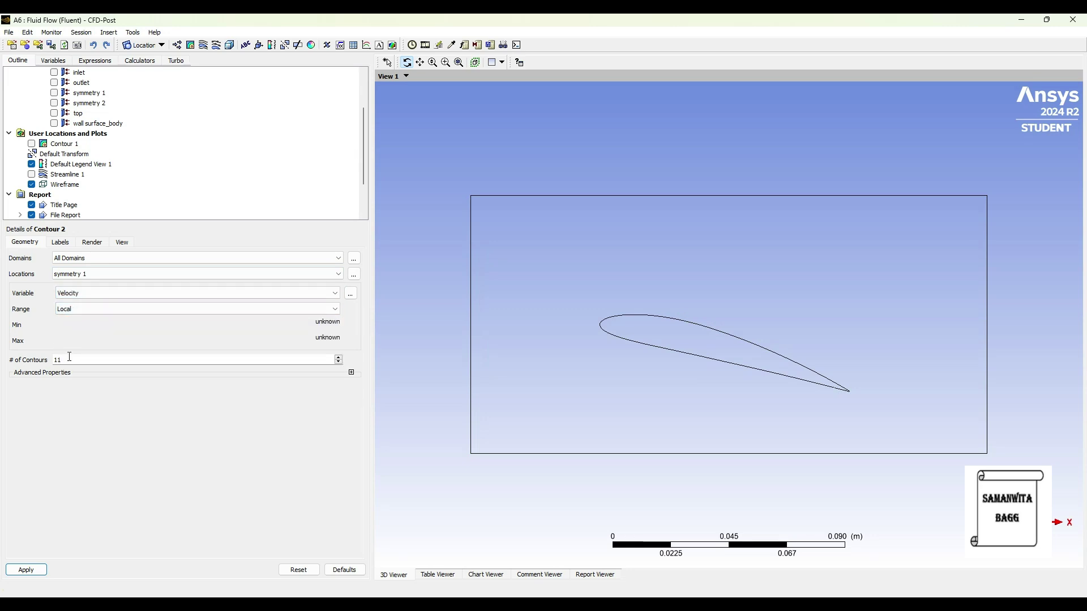
pyautogui.click(93, 243)
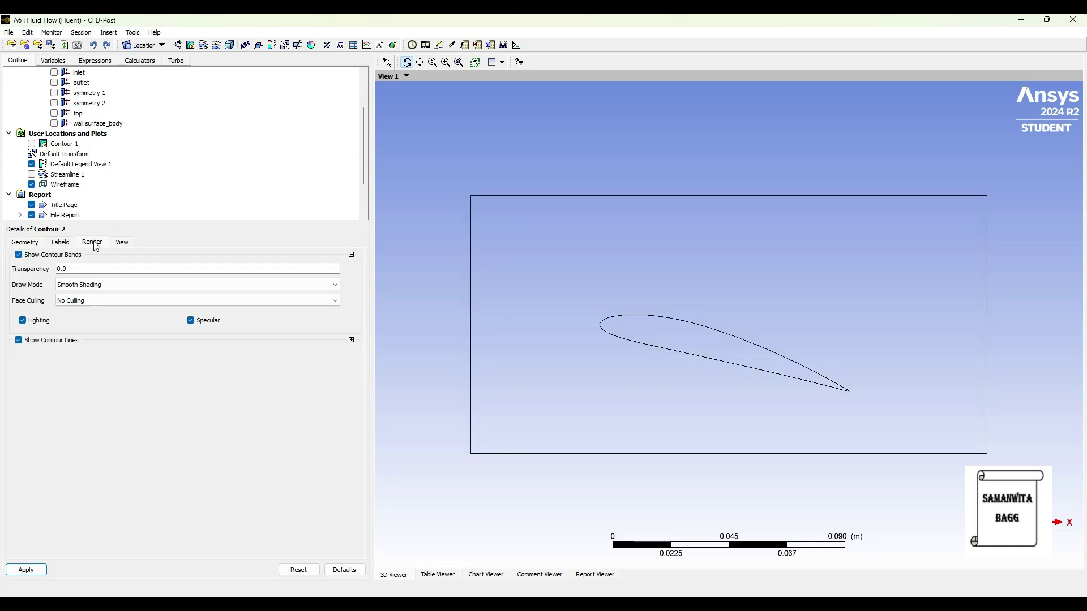
pyautogui.click(24, 242)
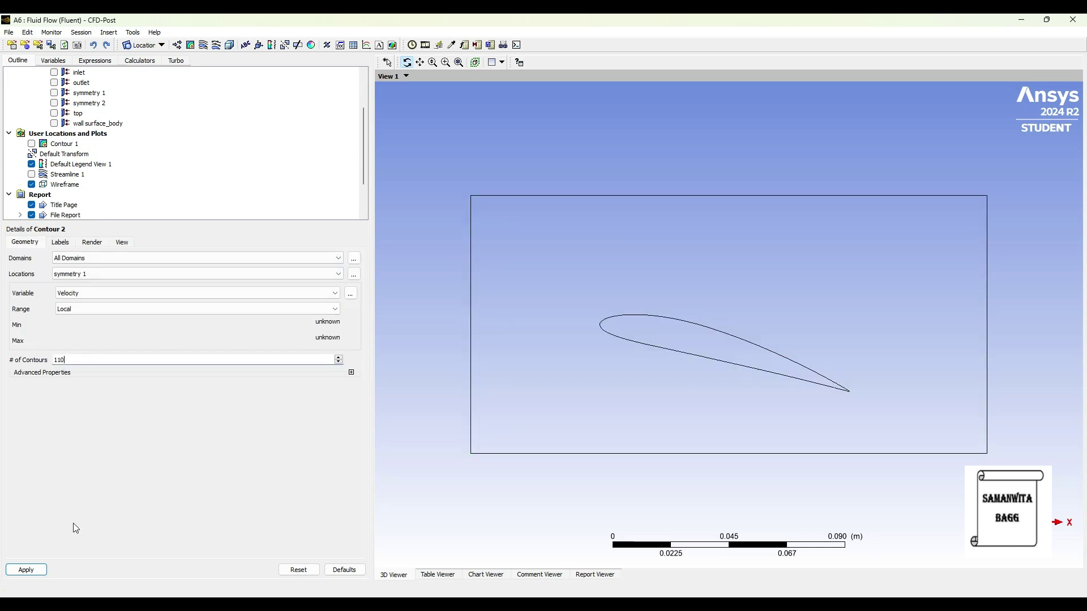